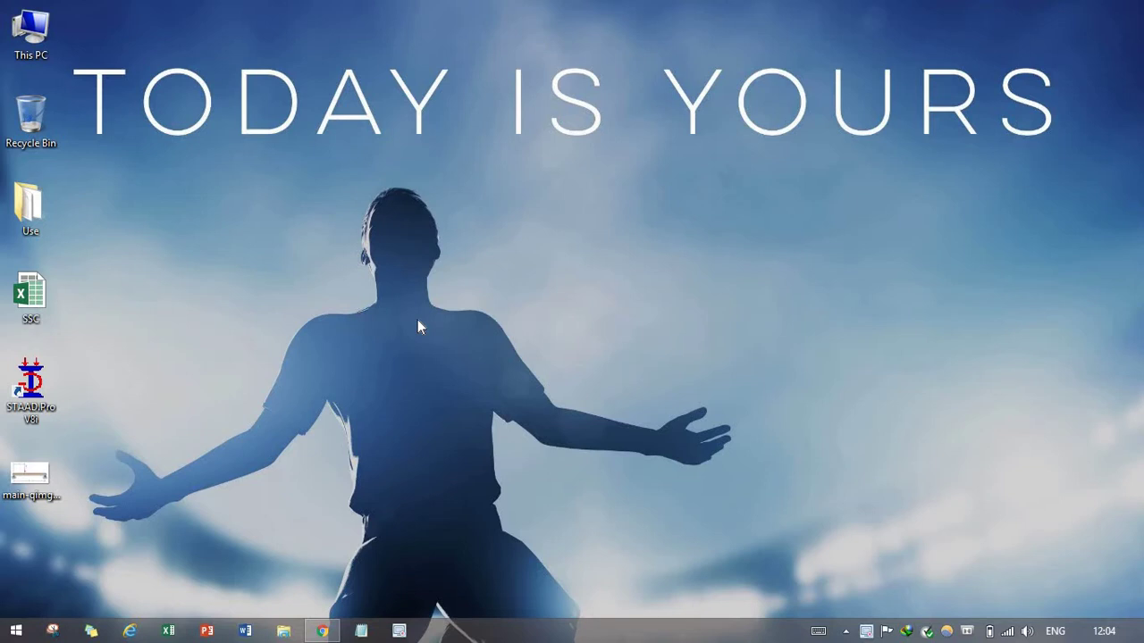
# - Open the beam diagram image from the desktop, examine its supports and load position enlarged, and close it
pyautogui.rightClick(349, 358)
pyautogui.click(314, 410)
pyautogui.doubleClick(24, 491)
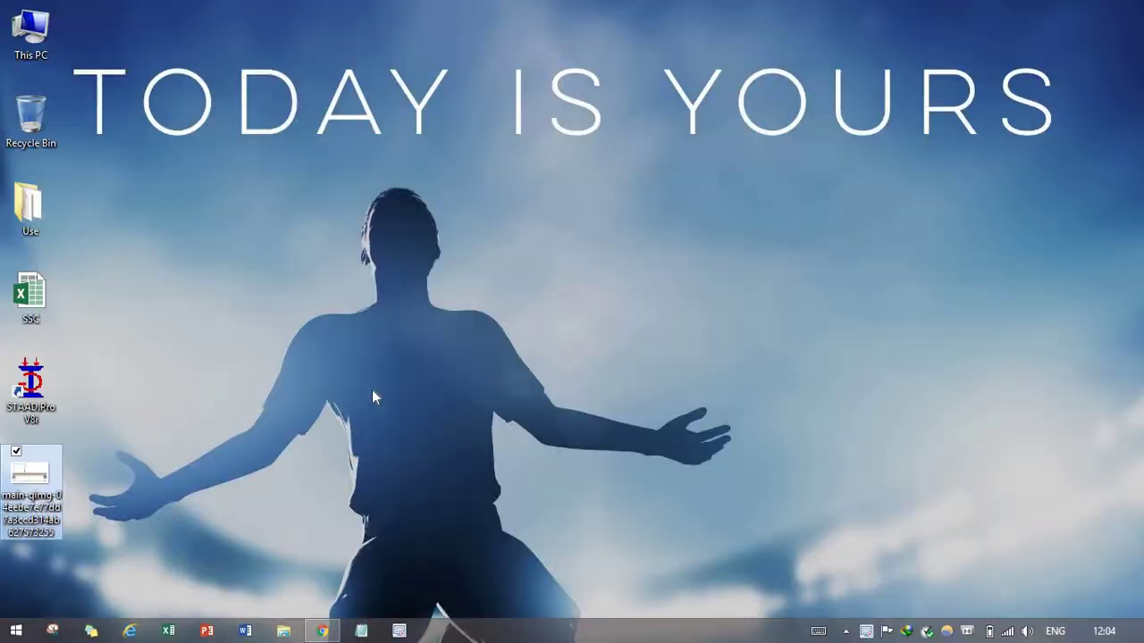
pyautogui.scroll(3, 537, 307)
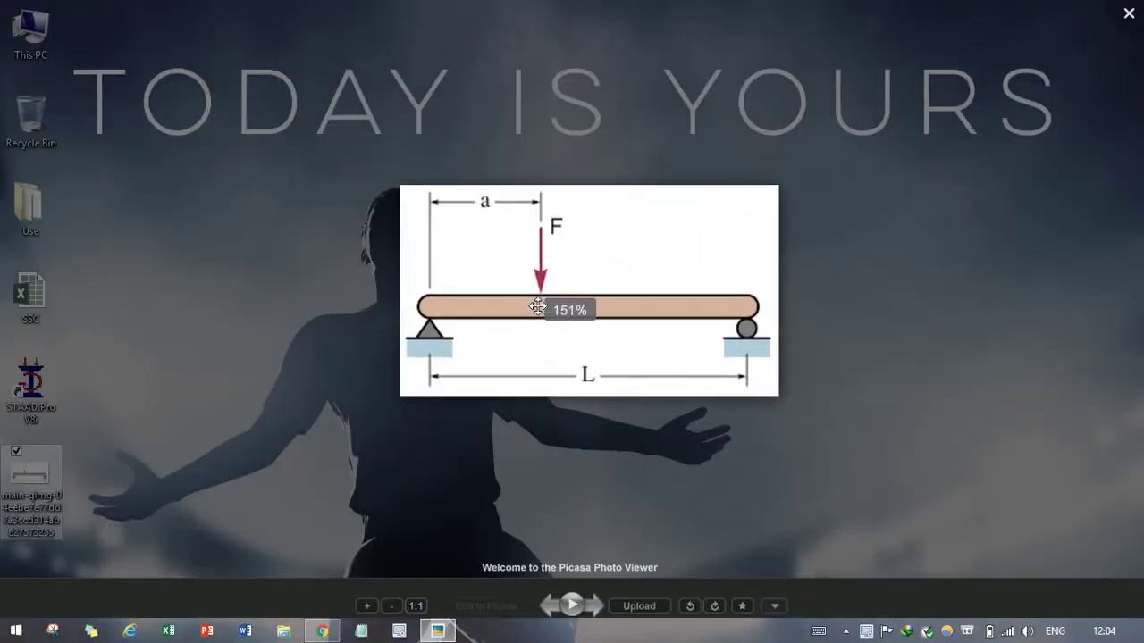
pyautogui.scroll(3, 601, 308)
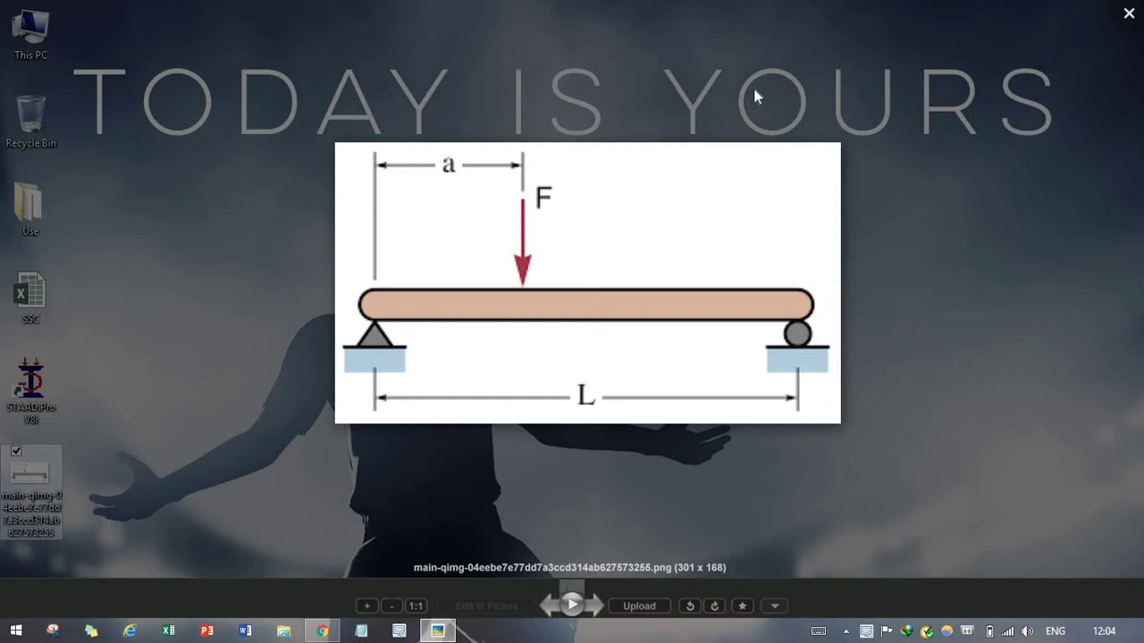
pyautogui.click(1133, 13)
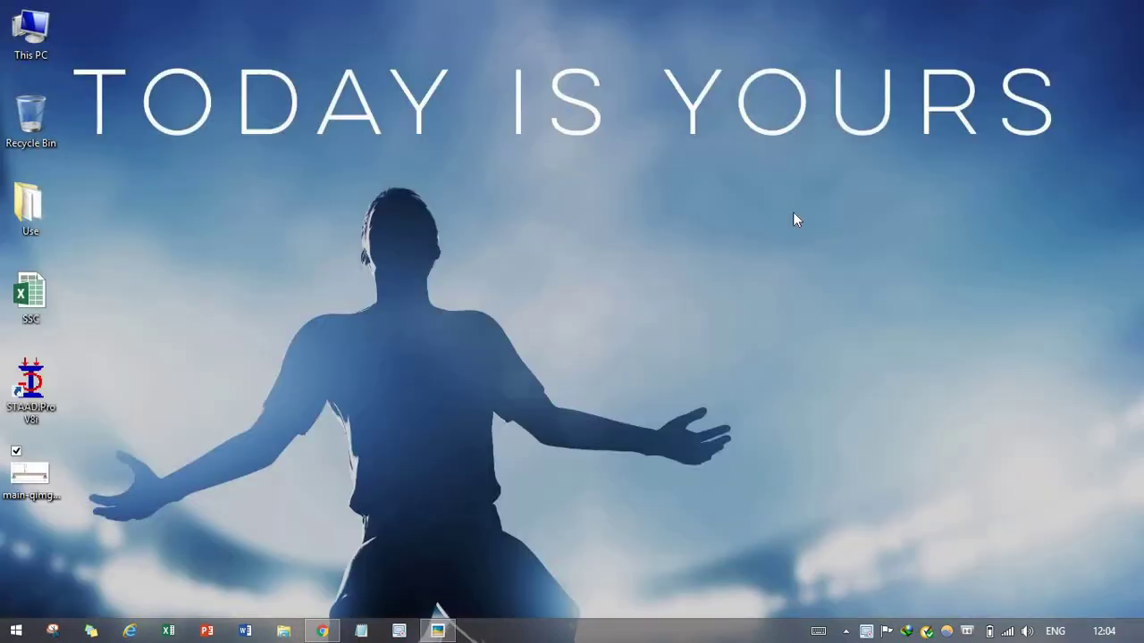
# - Launch STAAD.Pro V8i as administrator and maximize its window
pyautogui.rightClick(579, 273)
pyautogui.click(521, 317)
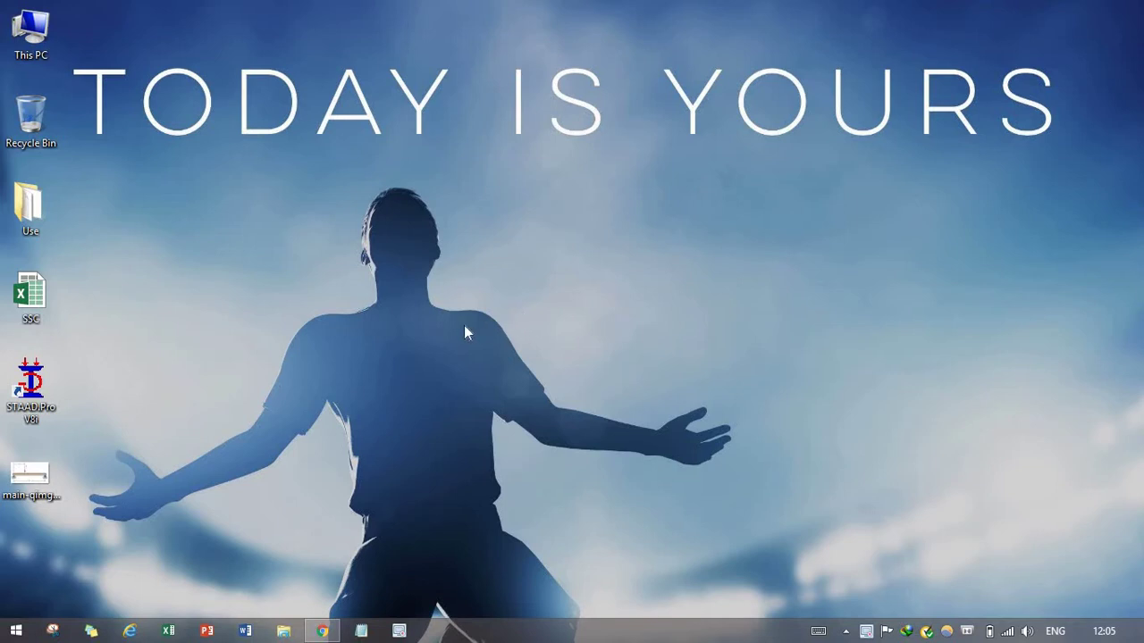
pyautogui.rightClick(30, 397)
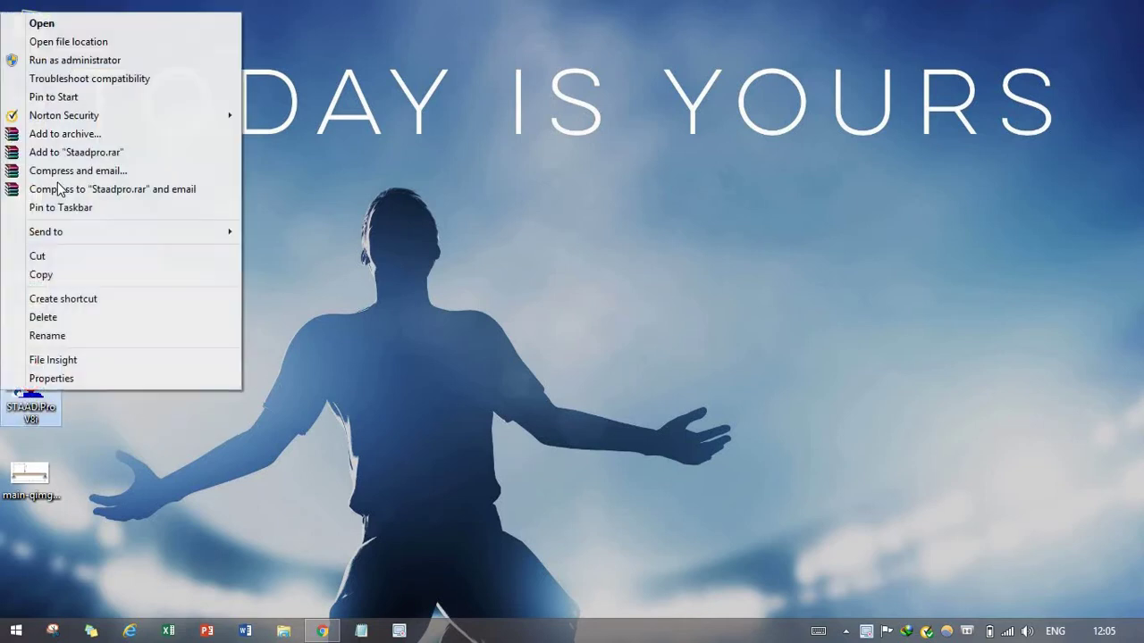
pyautogui.click(57, 62)
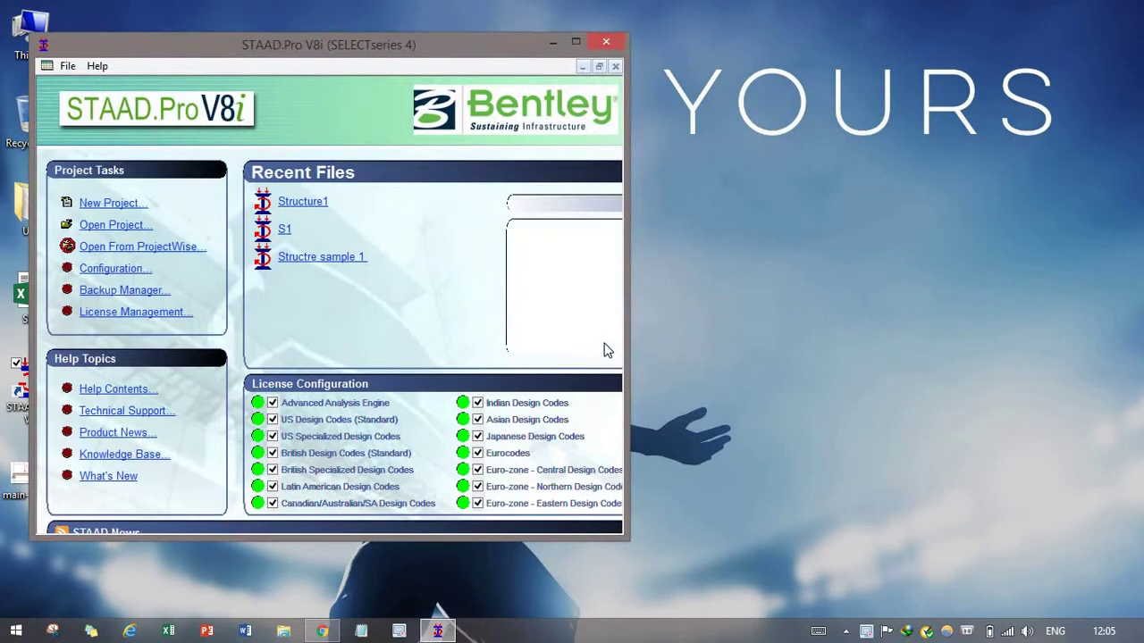
pyautogui.click(575, 42)
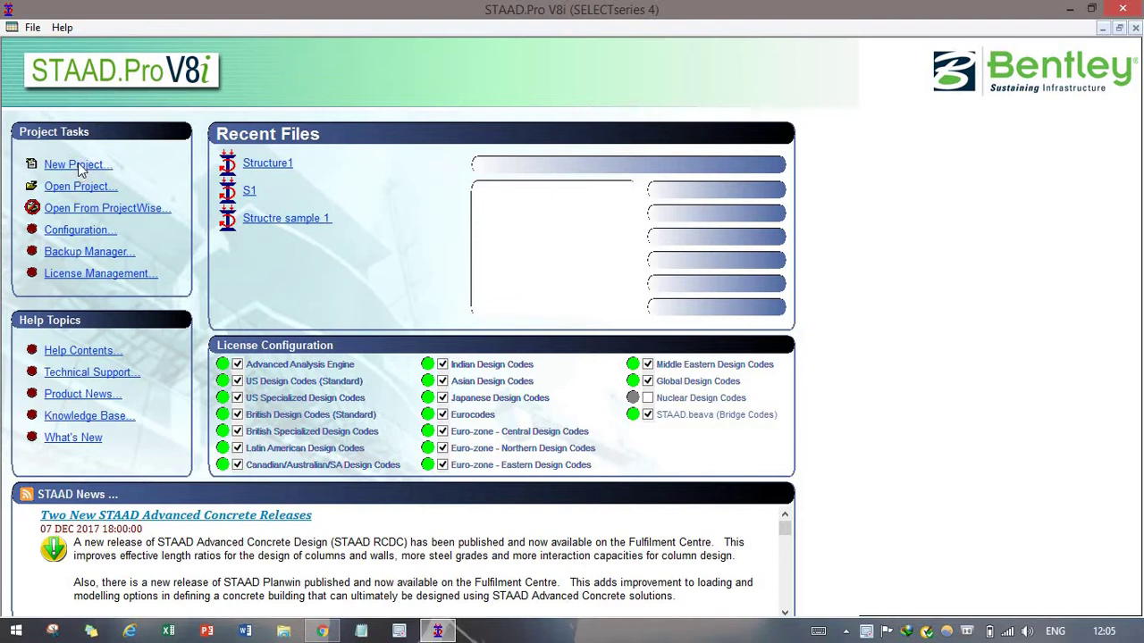
# - Create a new Space project named "sIMPLY SUPPORTED BEAM WITH PI" in meters and kilonewtons, starting with Add Beam
pyautogui.click(79, 166)
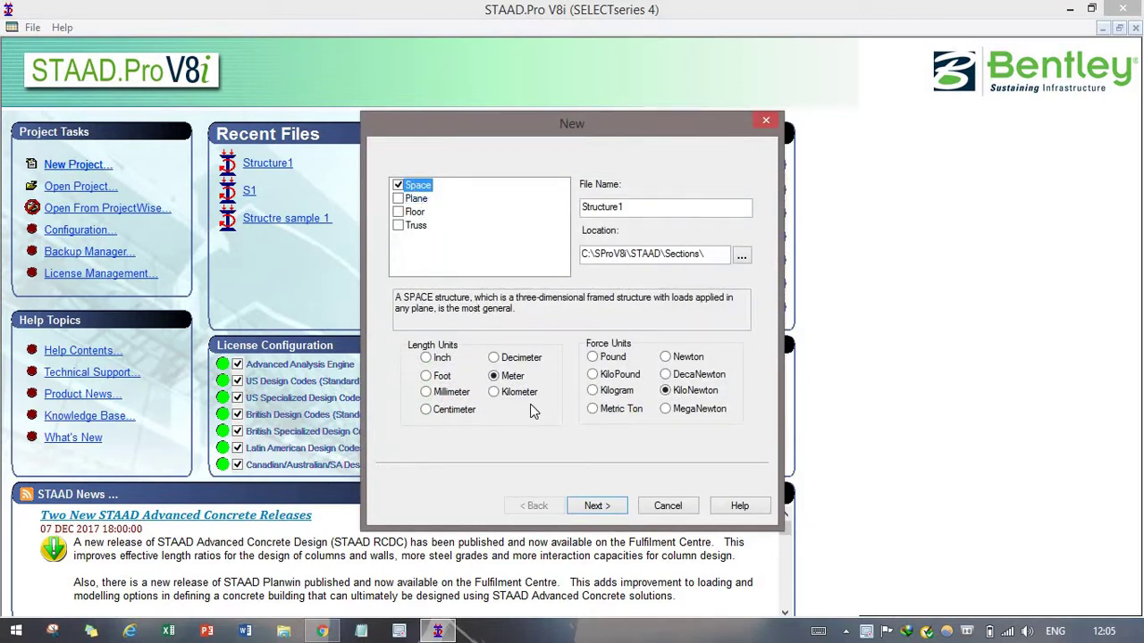
pyautogui.click(595, 506)
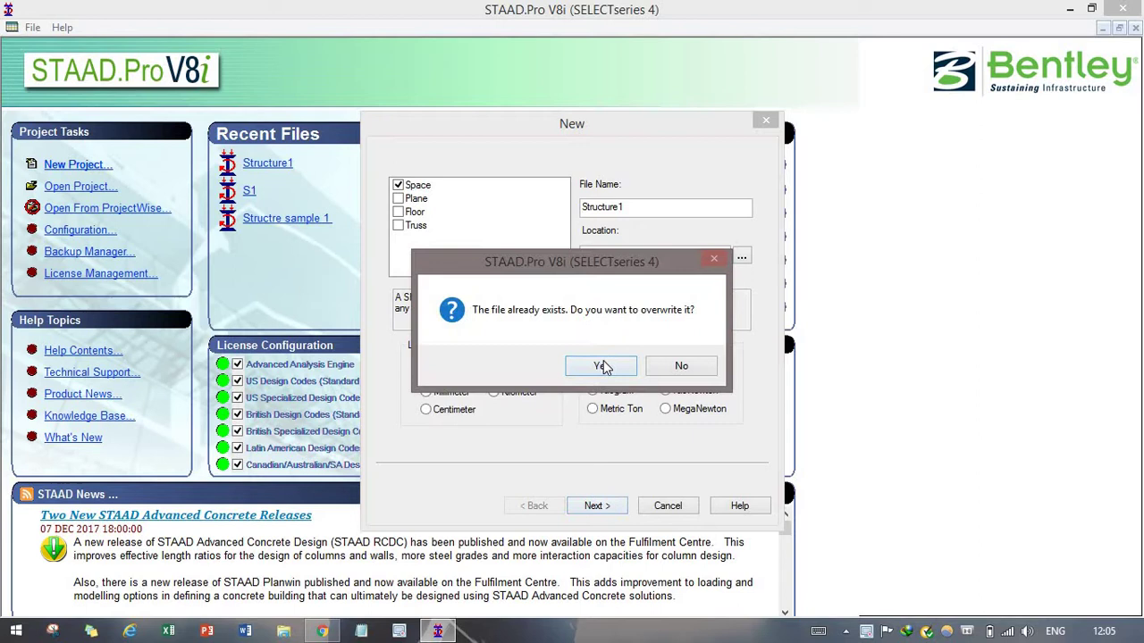
pyautogui.click(682, 365)
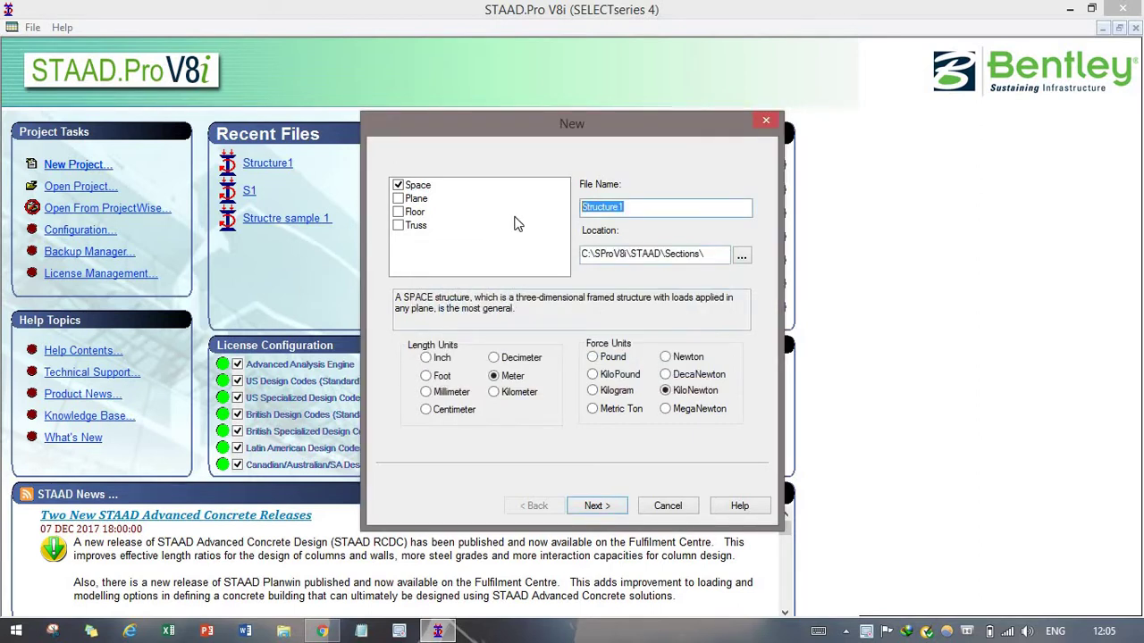
pyautogui.write('sIMPLY SUPPORTED BEAM WITH PI')
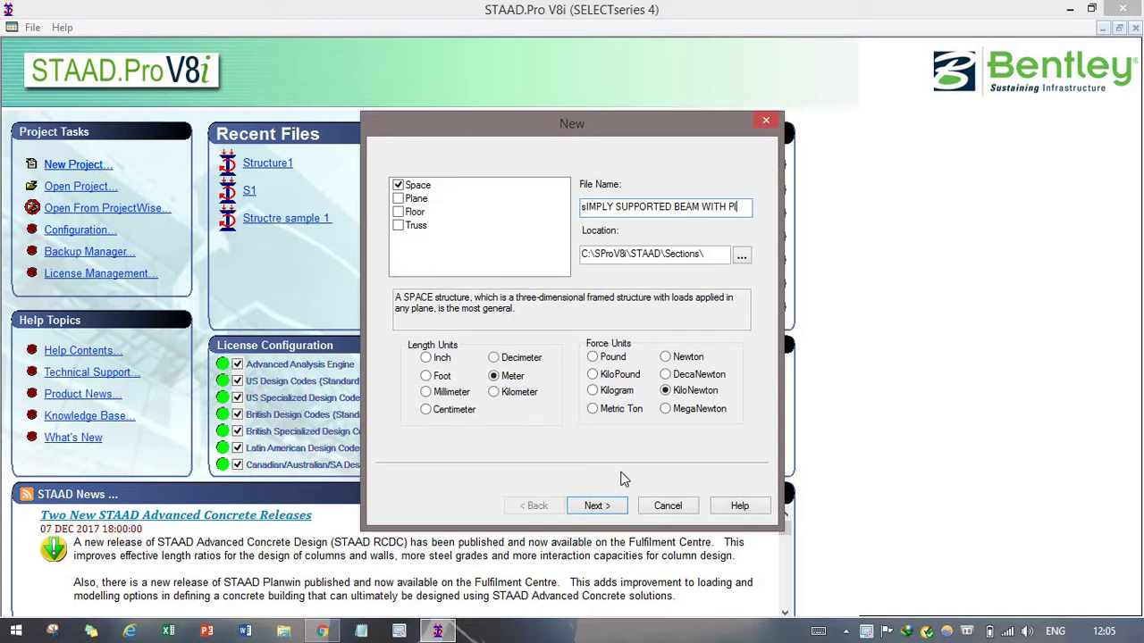
pyautogui.click(595, 510)
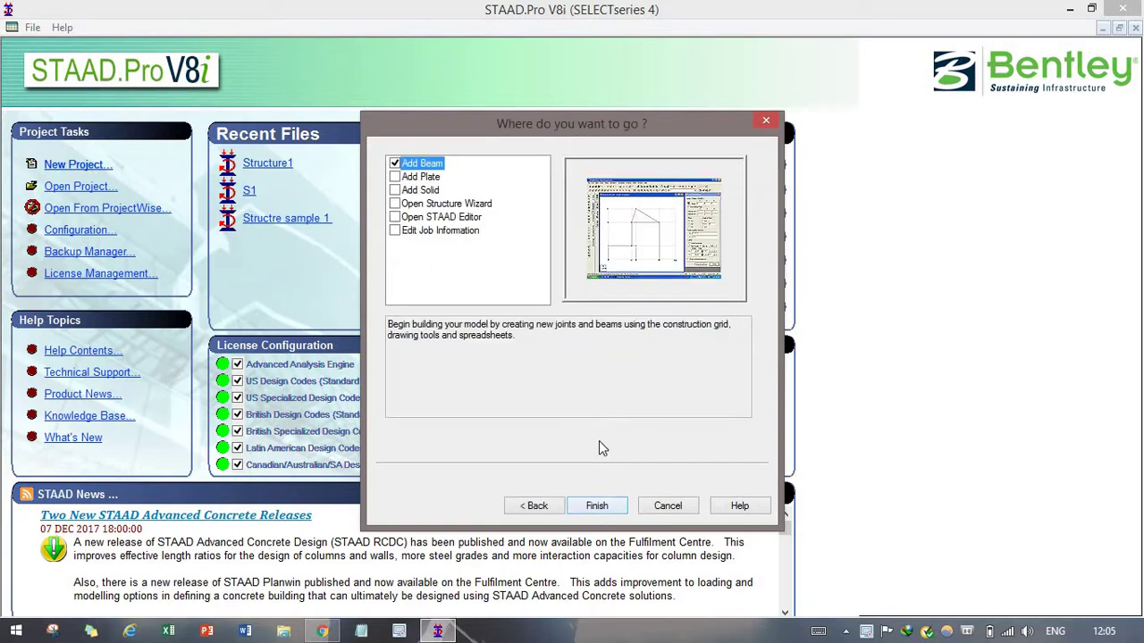
pyautogui.click(600, 508)
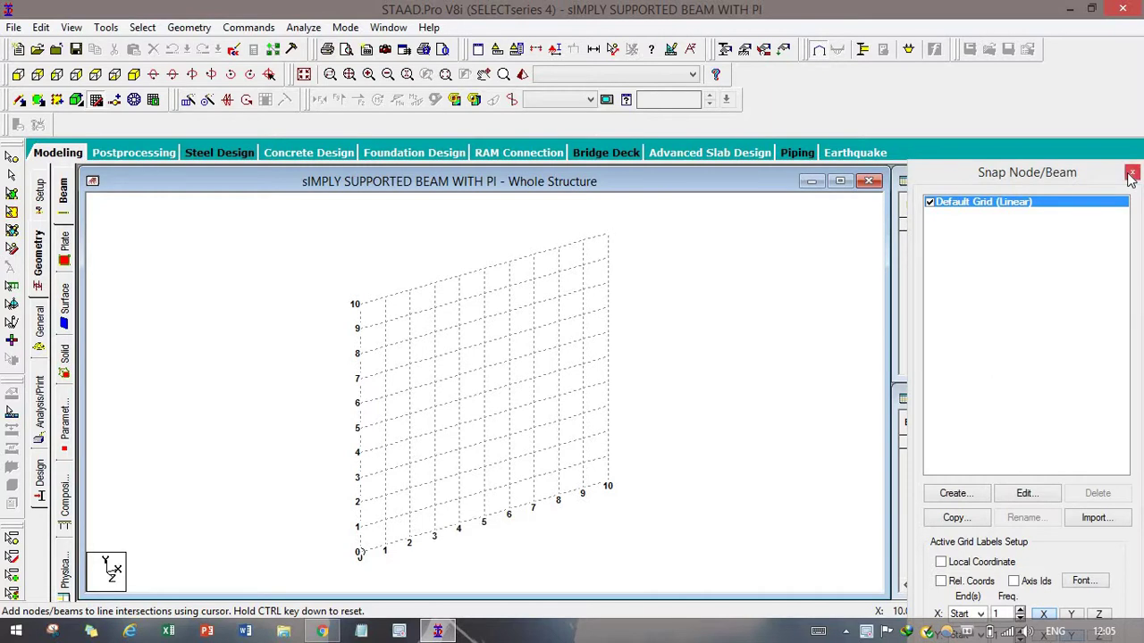
# - Draw a 10 m beam along the X axis from grid point 0 to 10 and close the snap grid
pyautogui.scroll(-1, 567, 326)
pyautogui.scroll(-1, 516, 399)
pyautogui.scroll(1, 485, 452)
pyautogui.moveTo(485, 453); pyautogui.dragTo(513, 426, button='middle')
pyautogui.scroll(1, 459, 438)
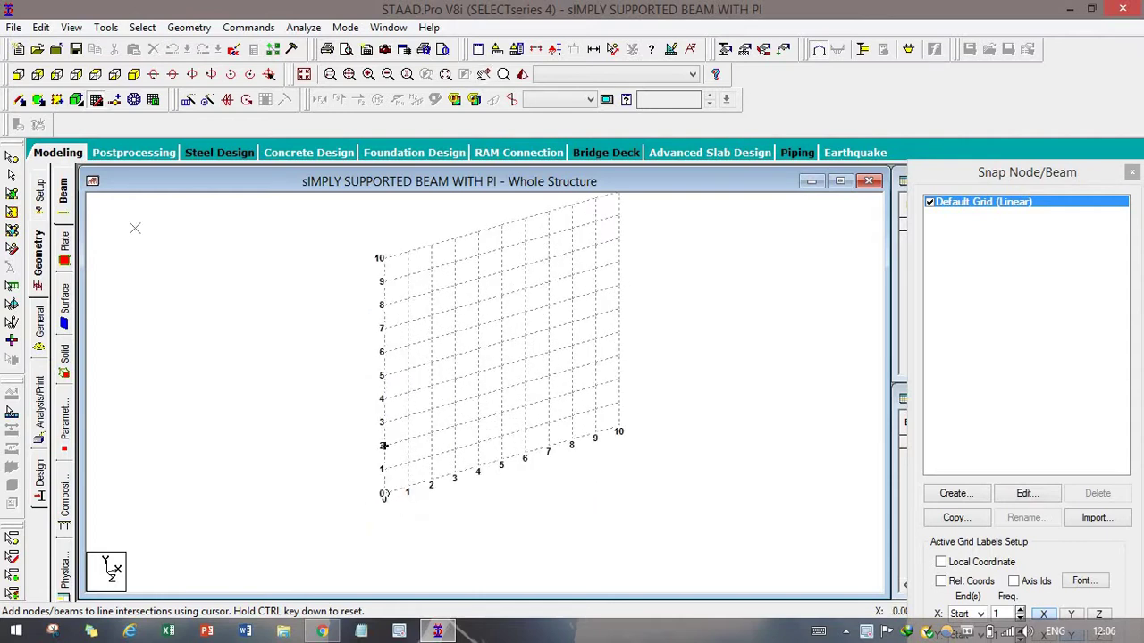
pyautogui.click(20, 99)
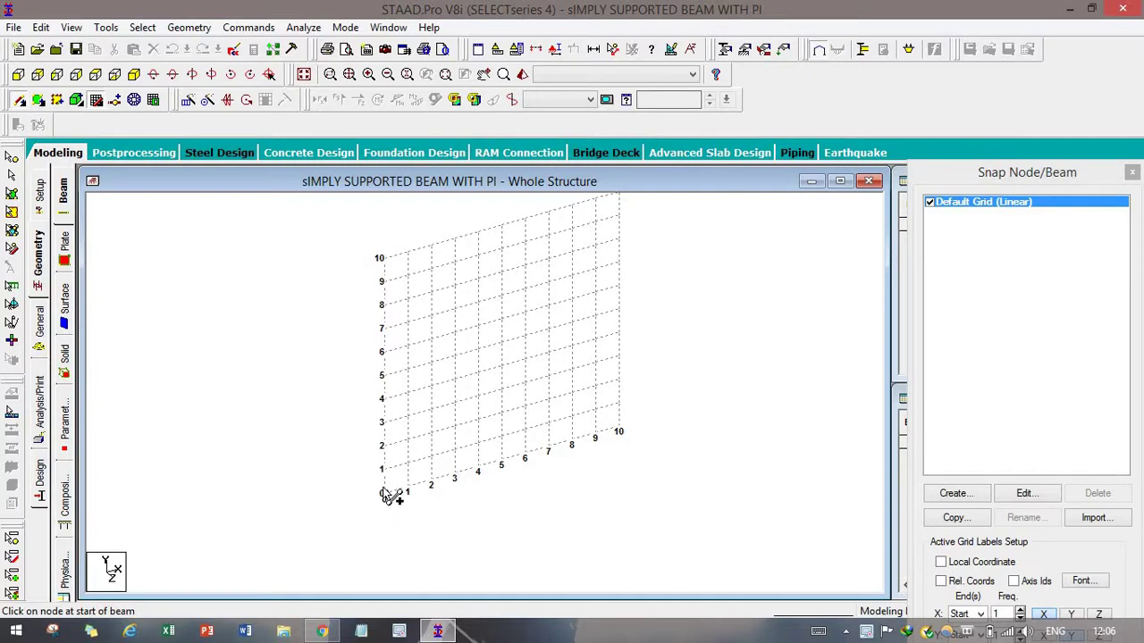
pyautogui.click(20, 99)
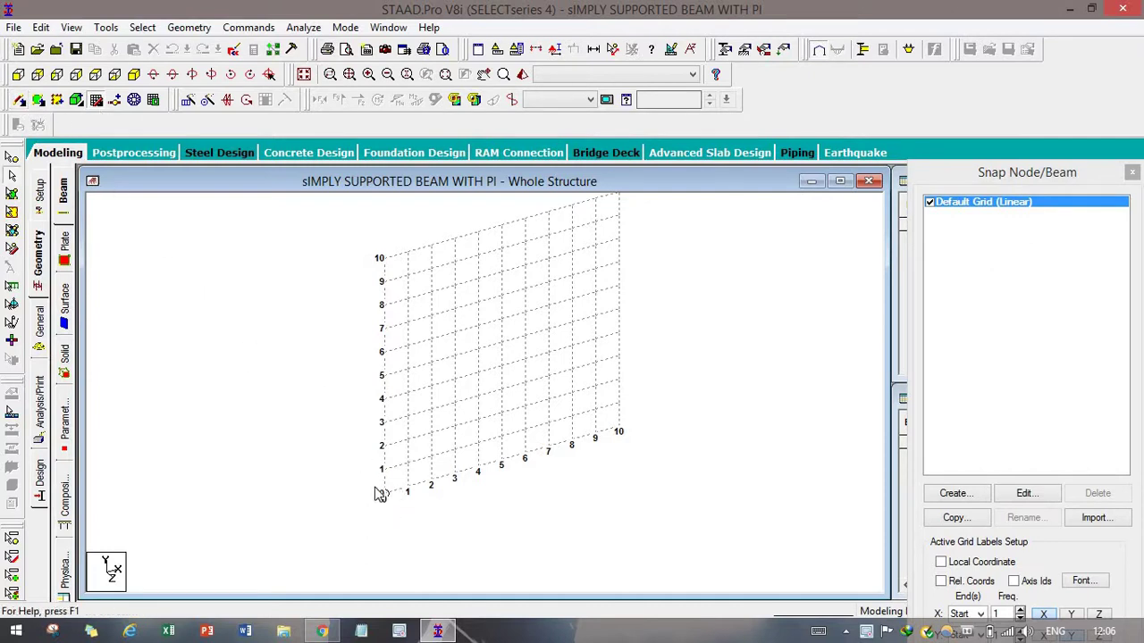
pyautogui.click(96, 99)
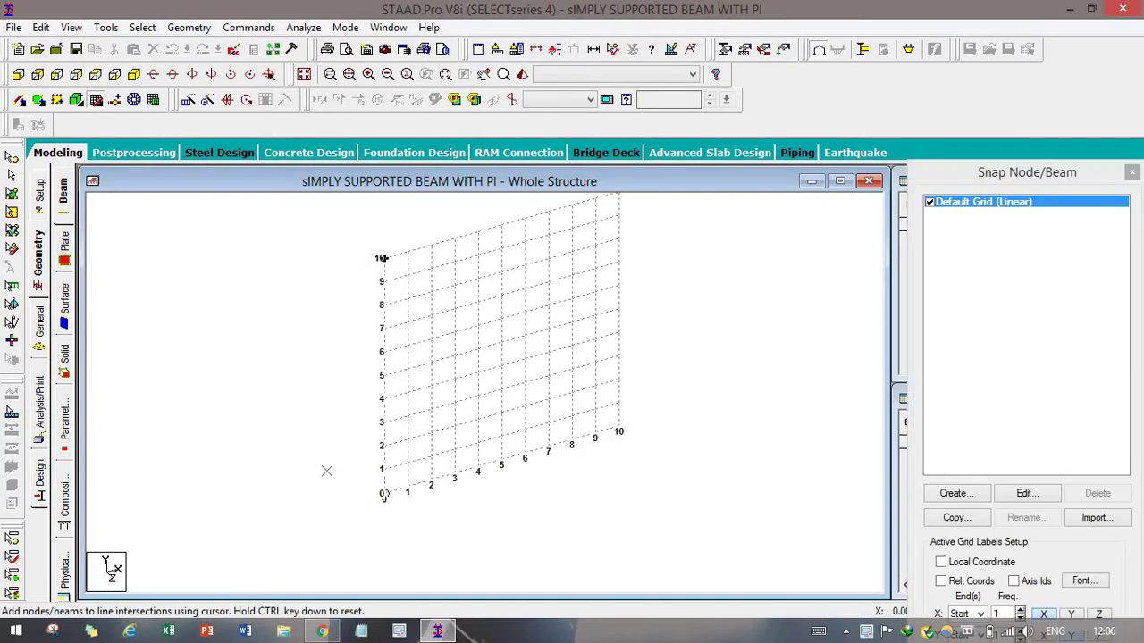
pyautogui.click(384, 494)
pyautogui.click(618, 430)
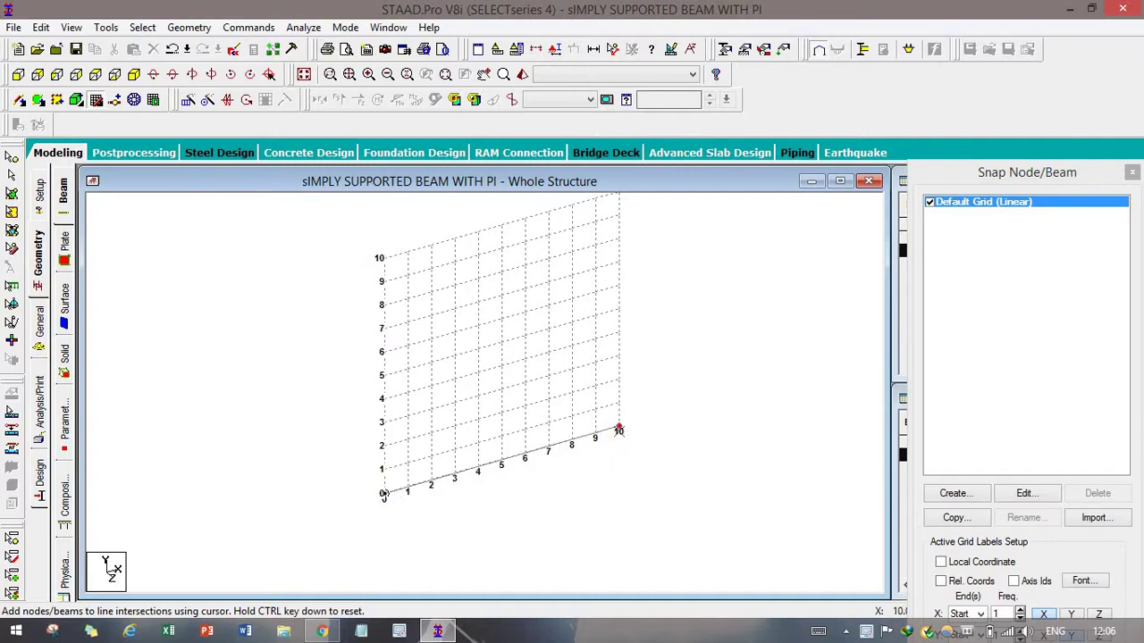
pyautogui.click(381, 258)
pyautogui.press('Escape')
pyautogui.scroll(-5, 452, 366)
pyautogui.scroll(1, 505, 361)
pyautogui.moveTo(505, 362); pyautogui.dragTo(494, 404, button='middle')
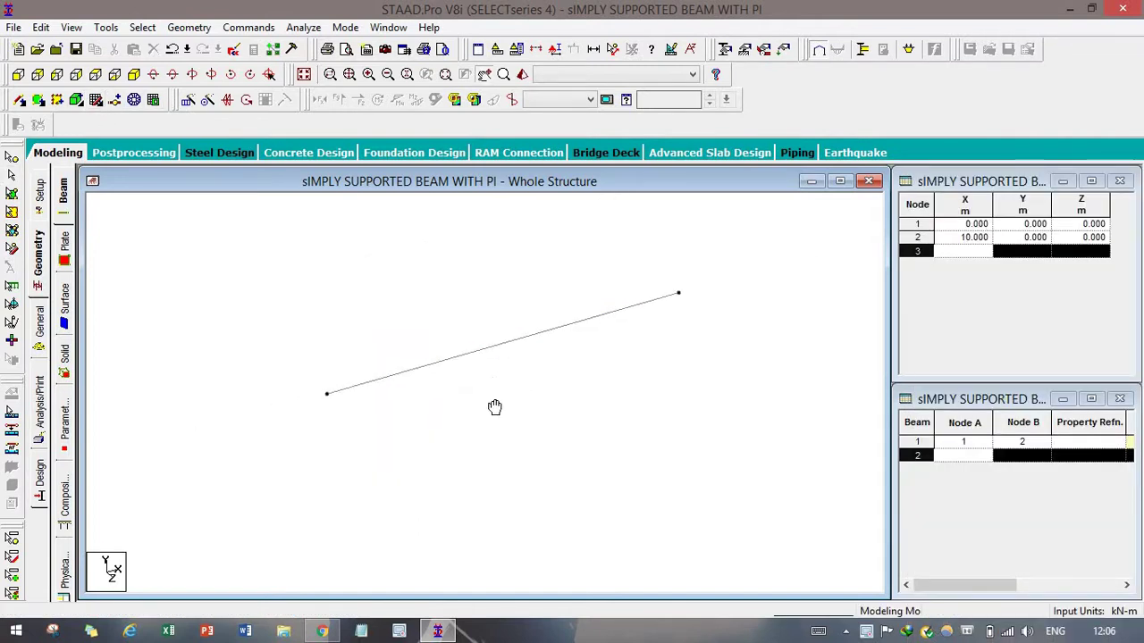
# - Define a rectangular concrete section with YD 0.3 m and ZD 0.4 m
pyautogui.click(40, 330)
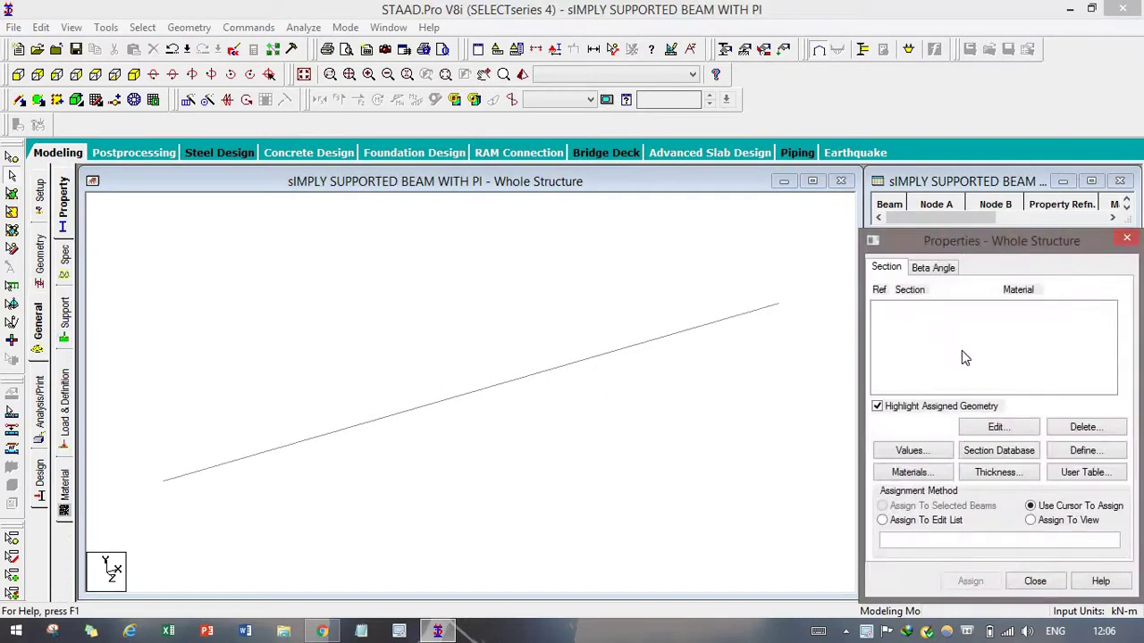
pyautogui.click(1085, 451)
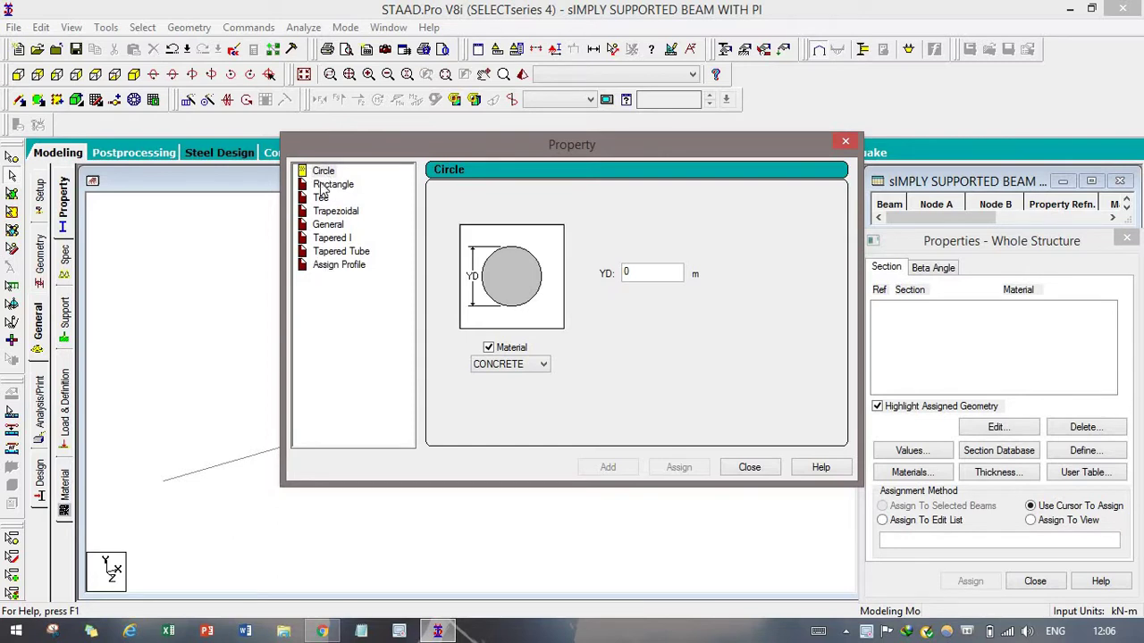
pyautogui.click(325, 186)
pyautogui.click(649, 263)
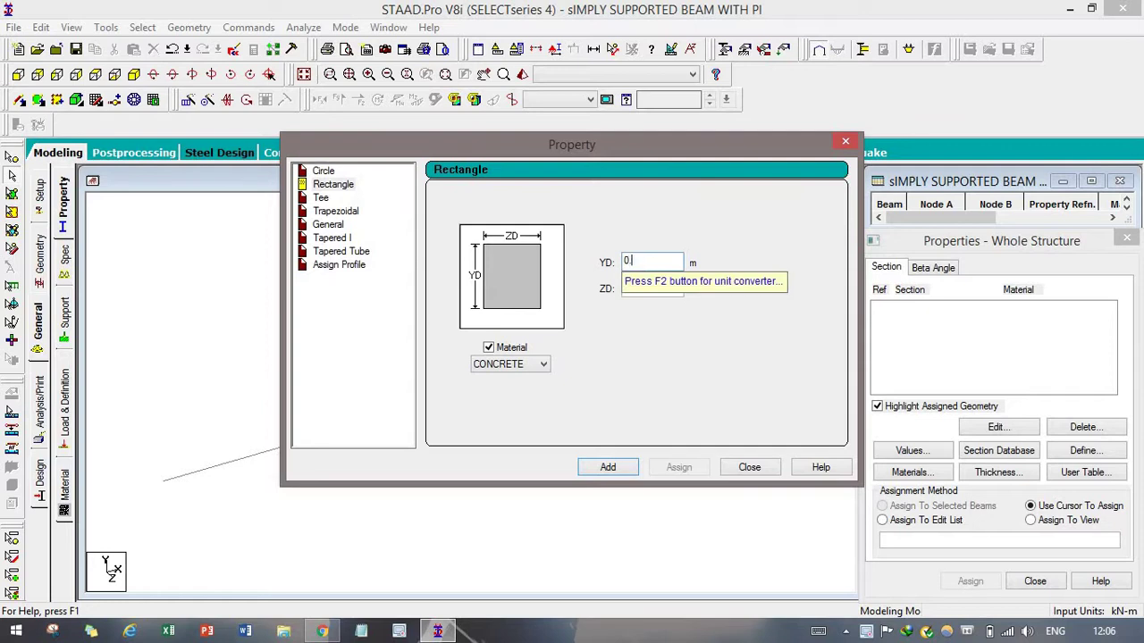
pyautogui.press('Tab')
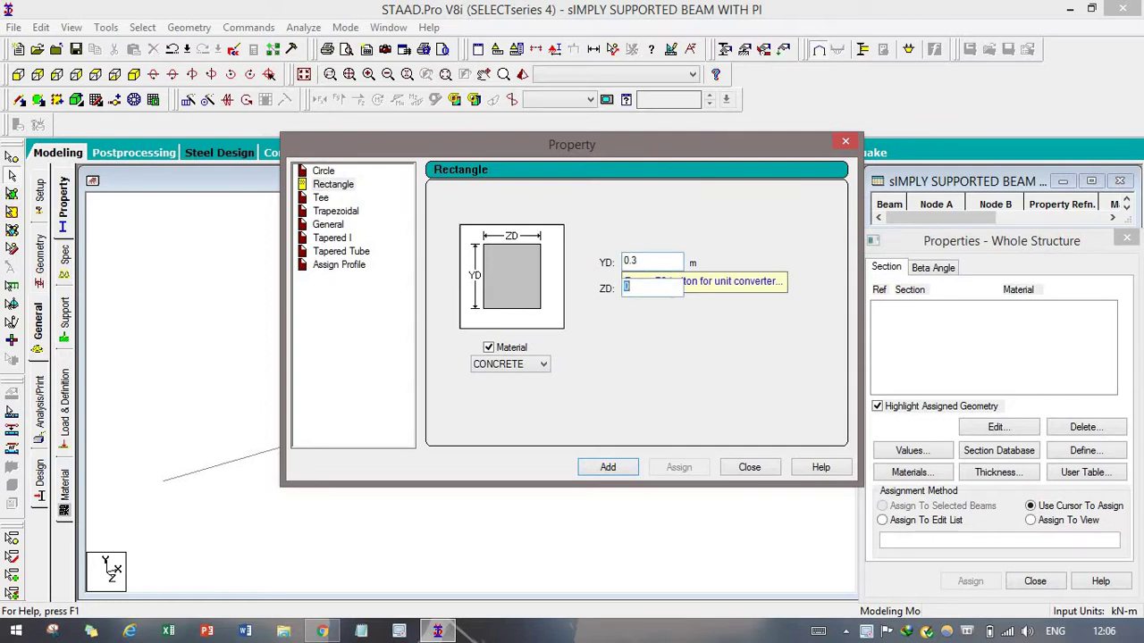
pyautogui.write('4')
pyautogui.click(608, 467)
pyautogui.click(749, 467)
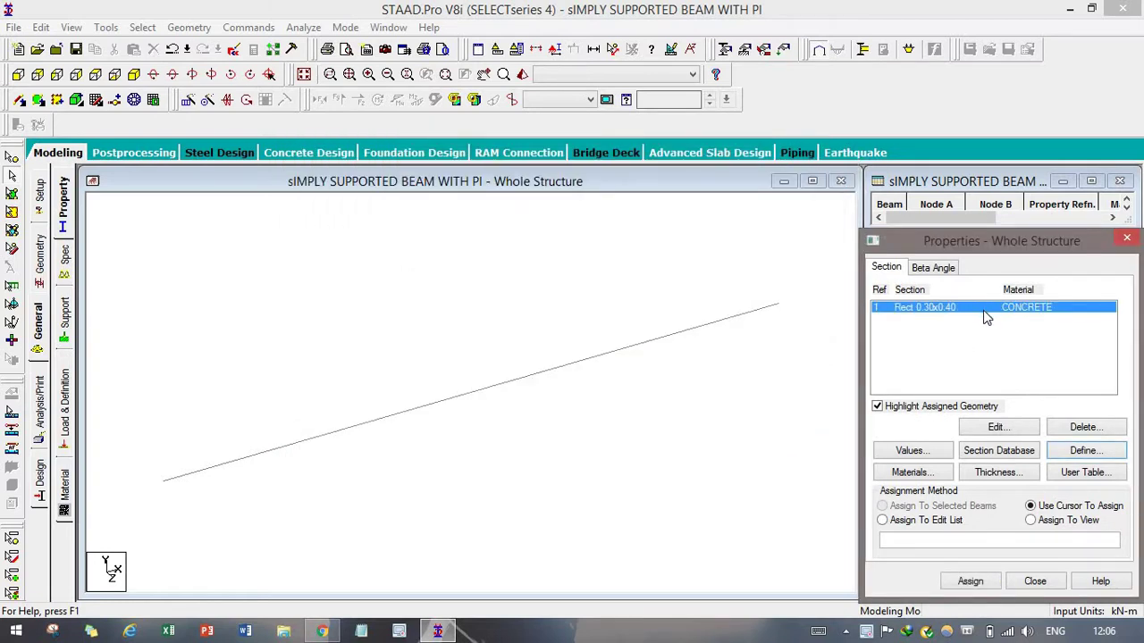
# - Assign the Rect 0.30x0.40 concrete section to the selected beam and clear the selection
pyautogui.click(982, 314)
pyautogui.click(581, 419)
pyautogui.press('Right')
pyautogui.press('Right')
pyautogui.press('Right')
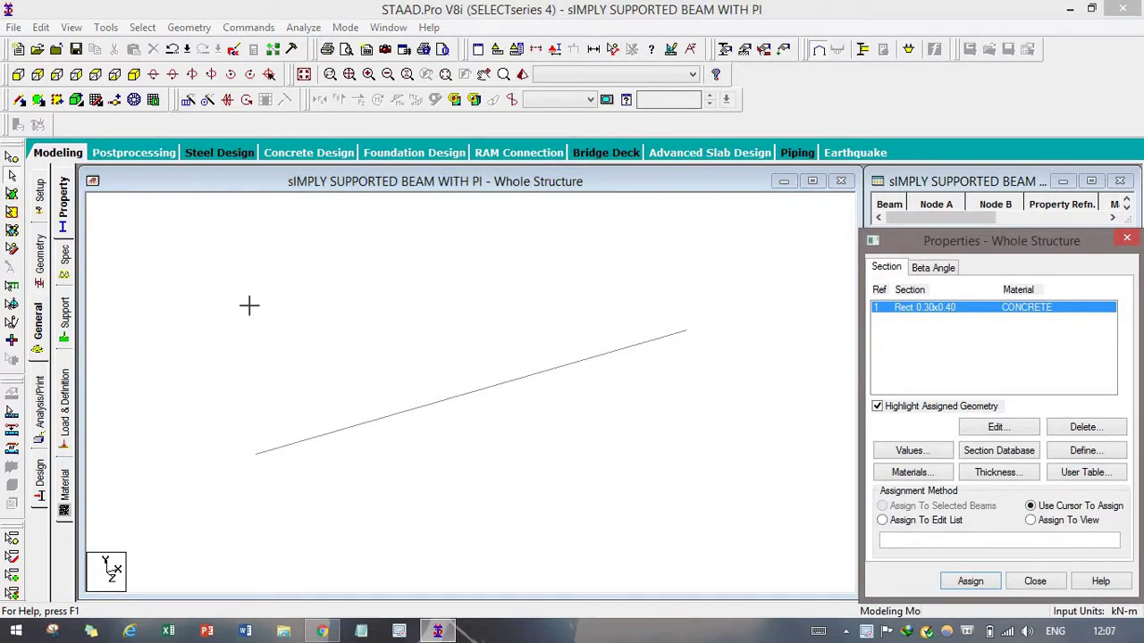
pyautogui.moveTo(248, 304); pyautogui.dragTo(391, 391)
pyautogui.moveTo(590, 484); pyautogui.dragTo(719, 536)
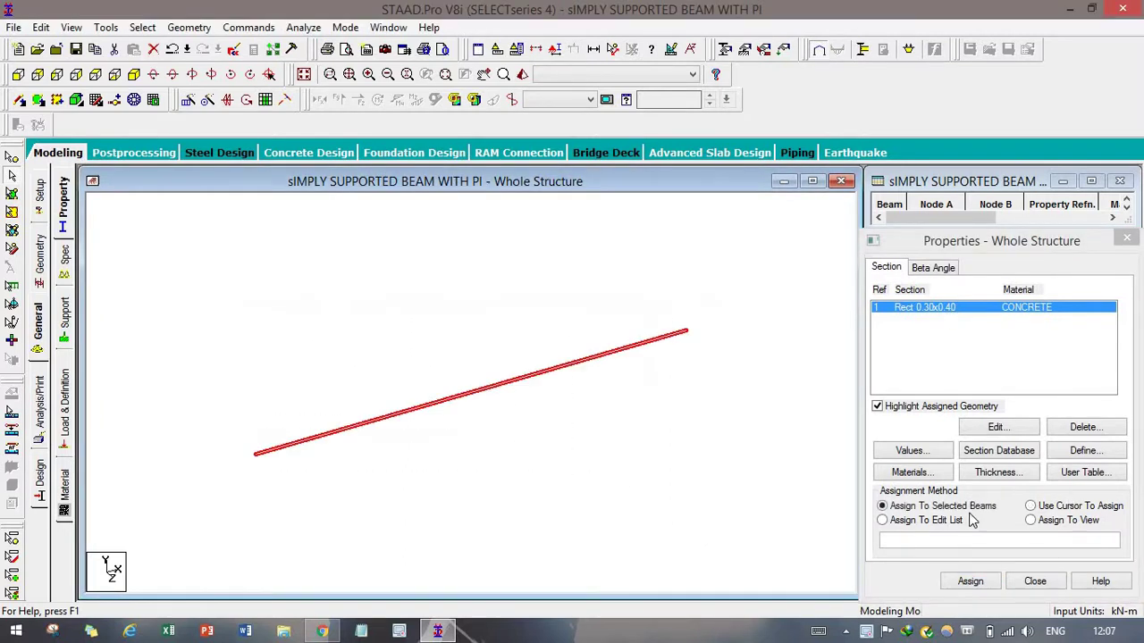
pyautogui.click(971, 580)
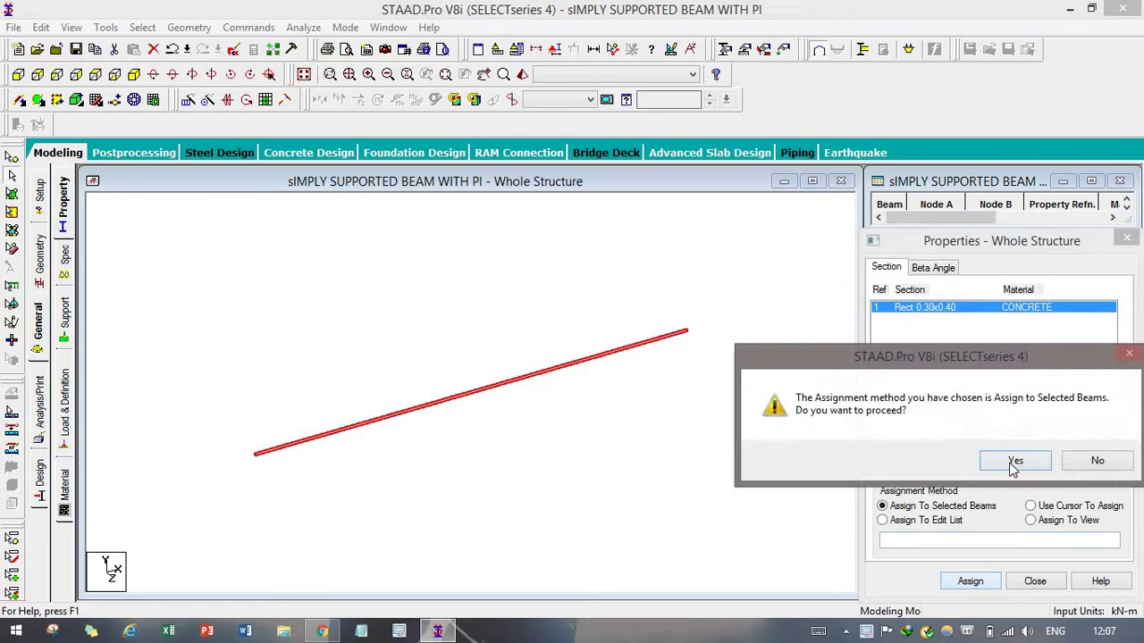
pyautogui.click(1010, 462)
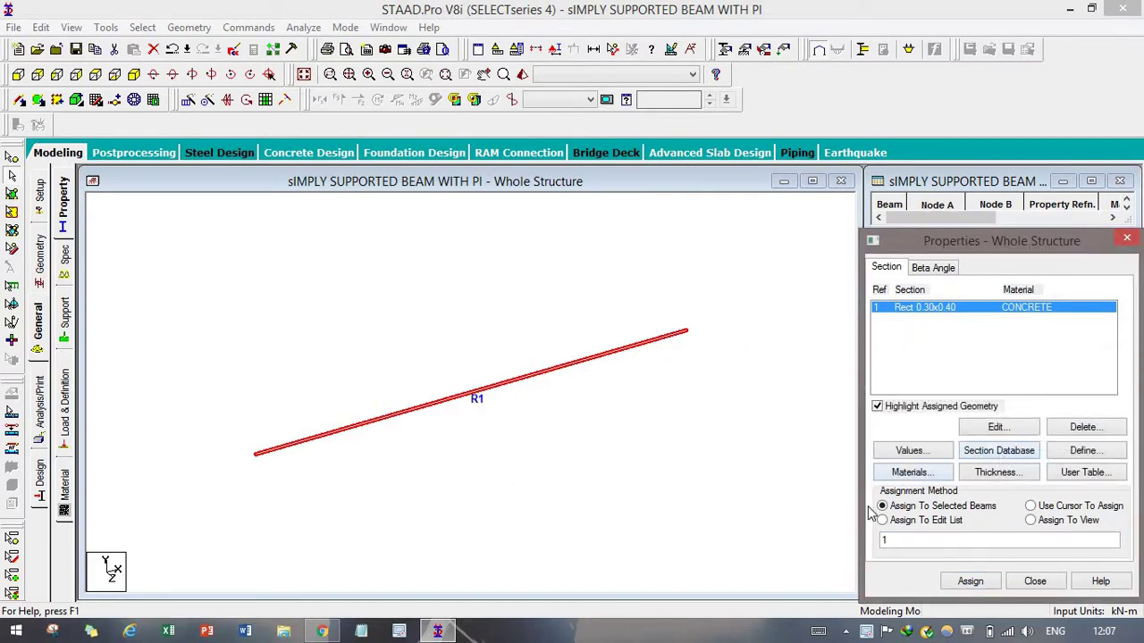
pyautogui.click(503, 423)
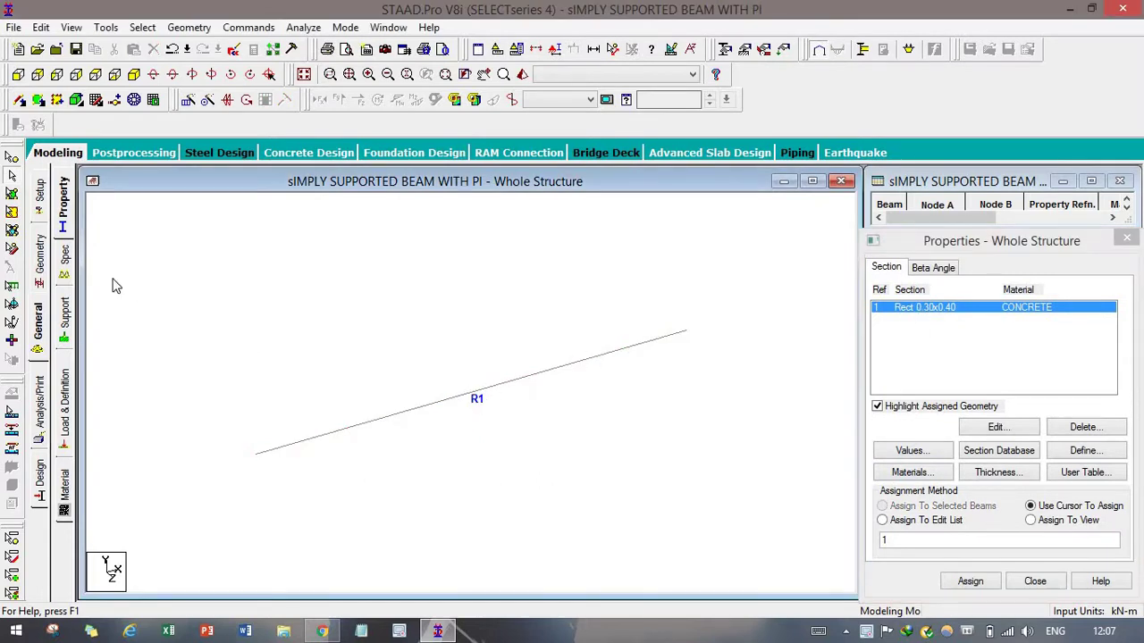
# - Create a fixed support definition for the structure
pyautogui.click(64, 320)
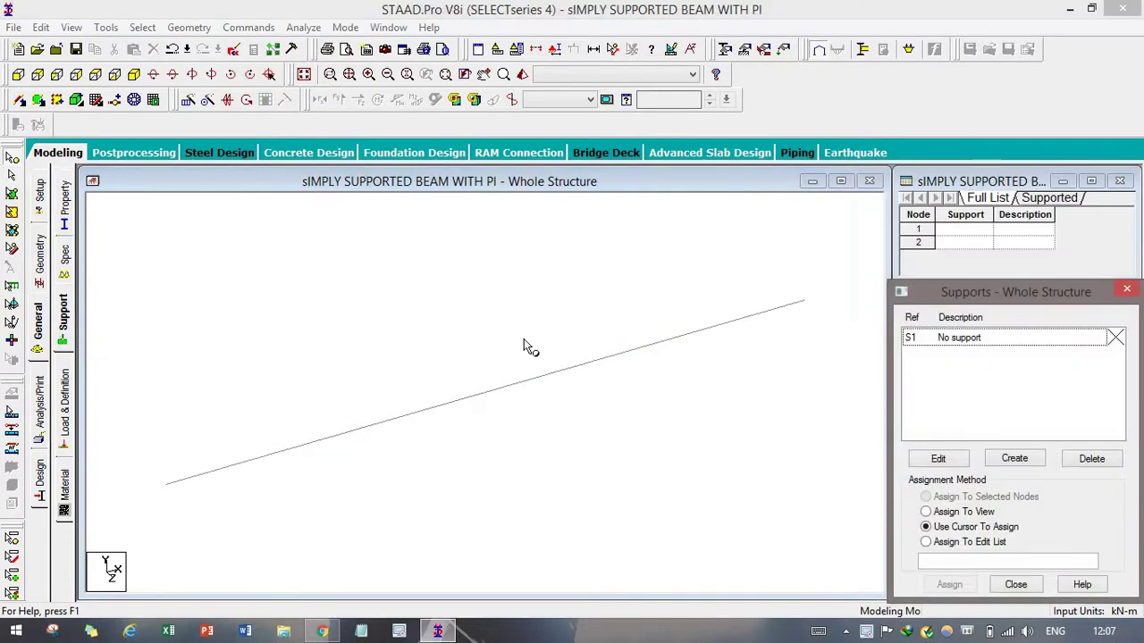
pyautogui.click(1019, 459)
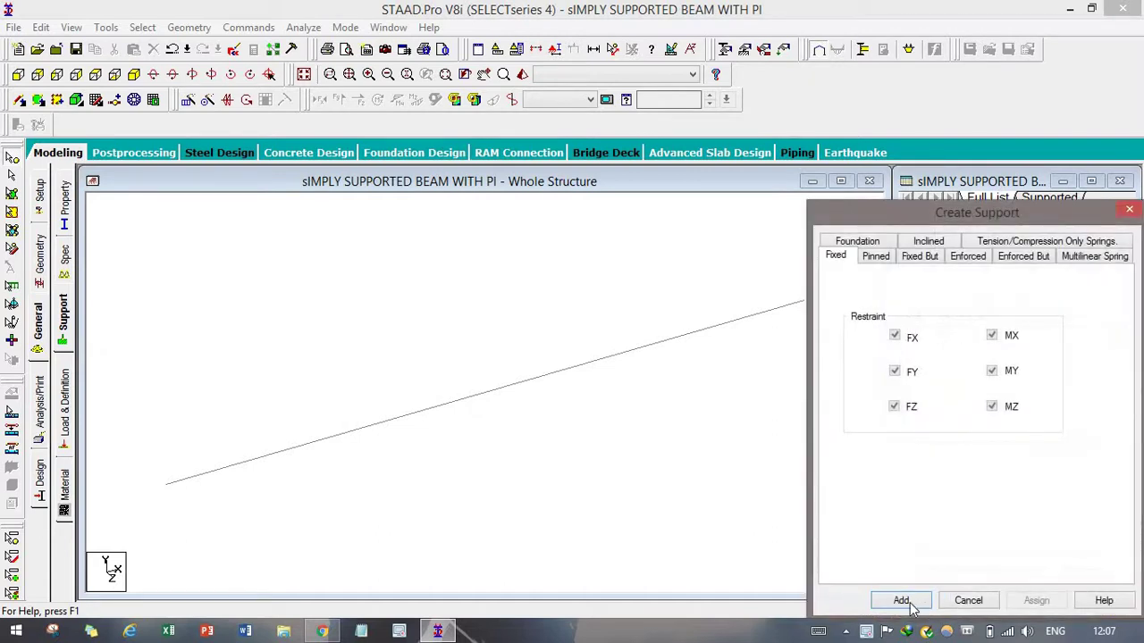
pyautogui.click(901, 600)
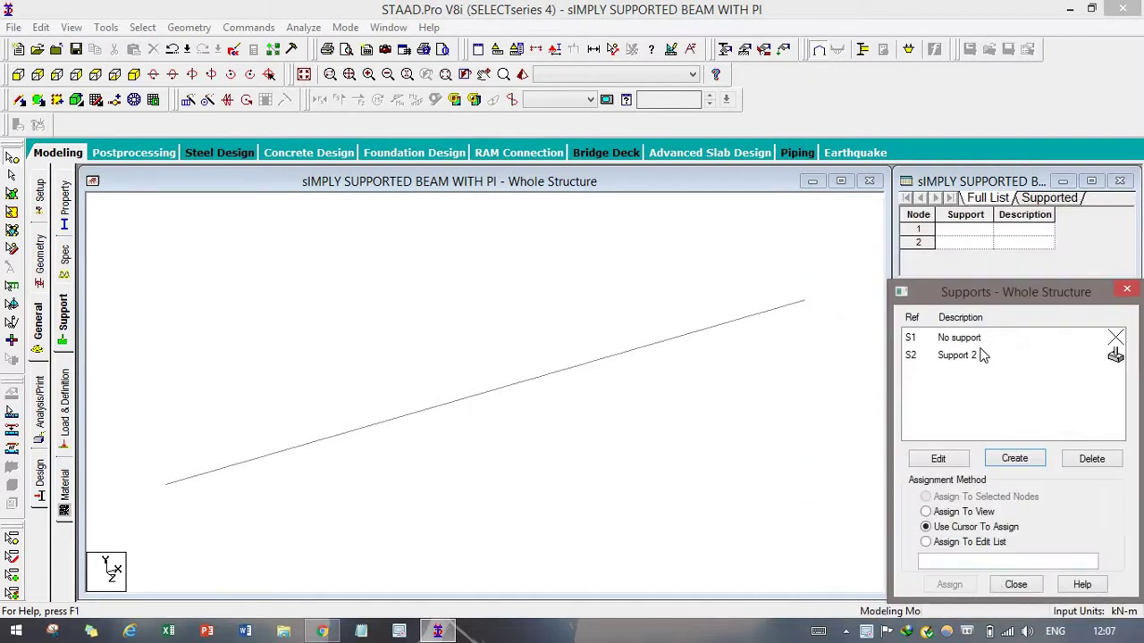
# - Assign the fixed support to both end nodes of the beam and clear the selection
pyautogui.click(964, 355)
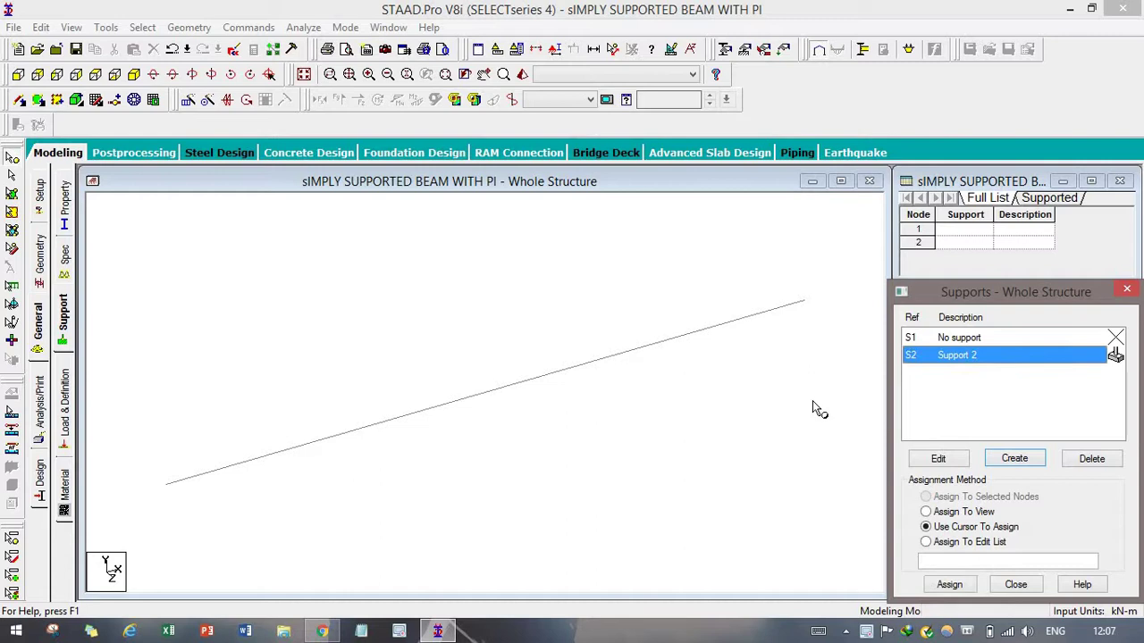
pyautogui.scroll(-4, 605, 406)
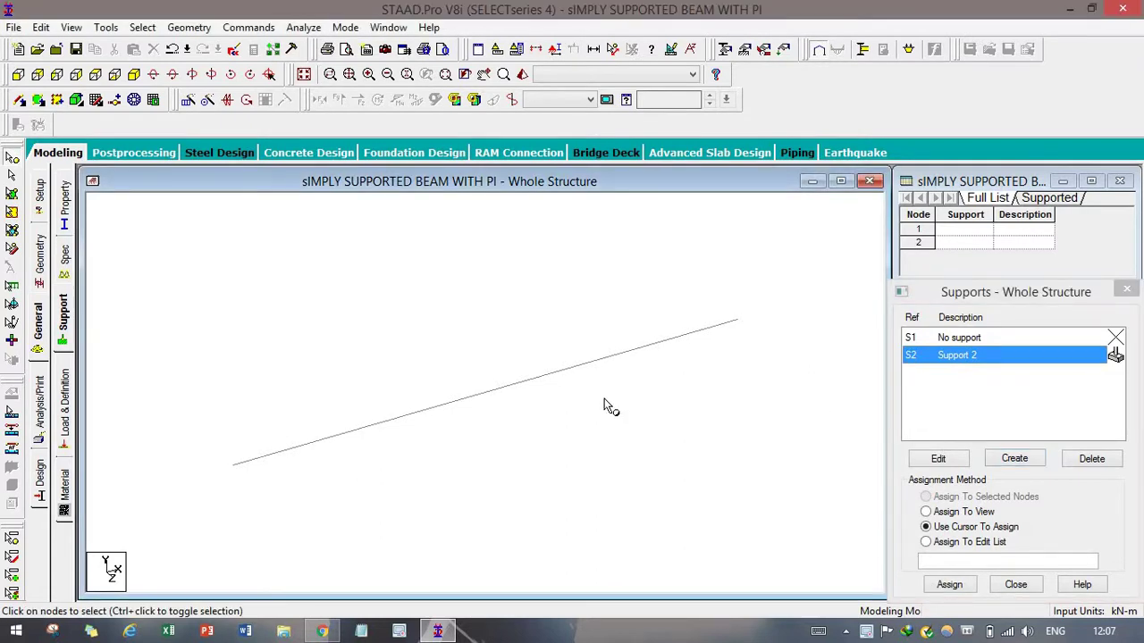
pyautogui.moveTo(267, 283); pyautogui.dragTo(723, 545)
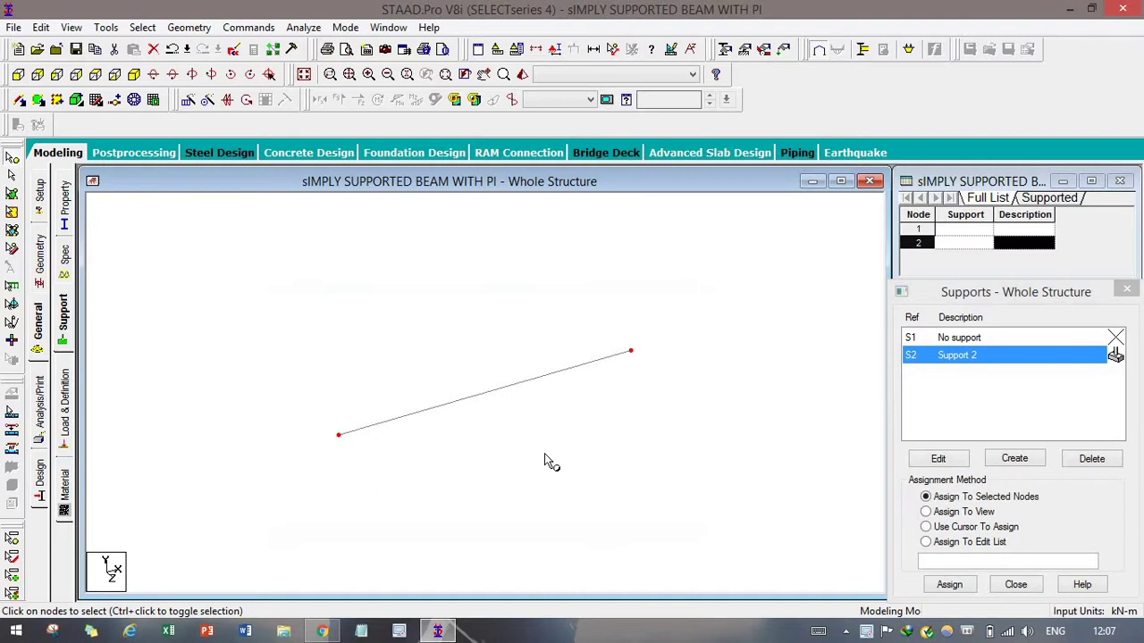
pyautogui.click(948, 585)
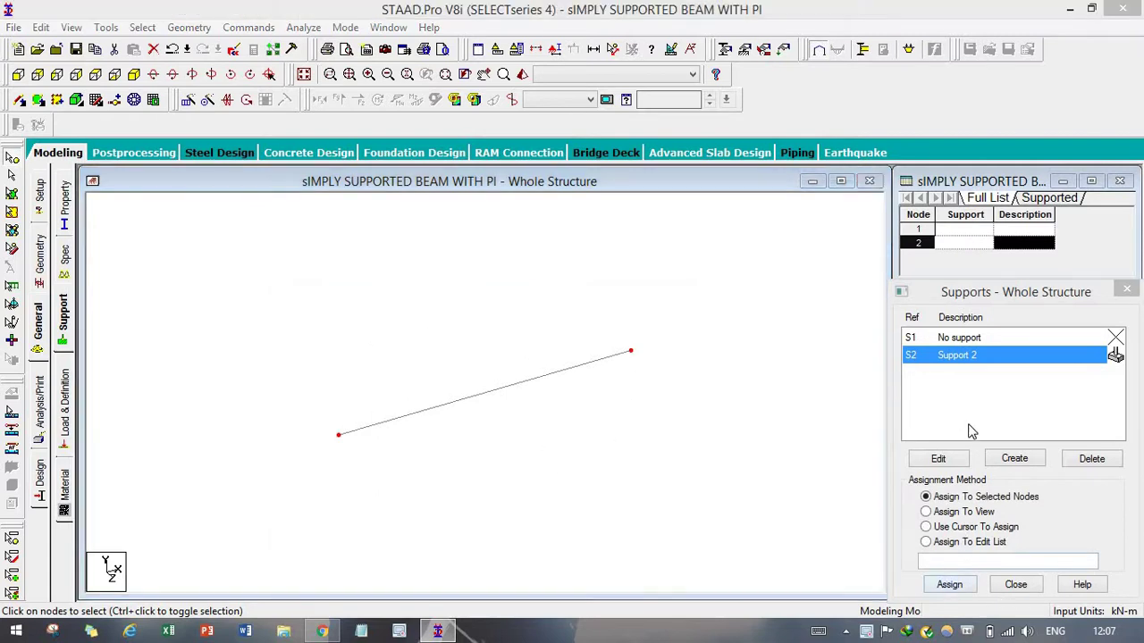
pyautogui.click(944, 485)
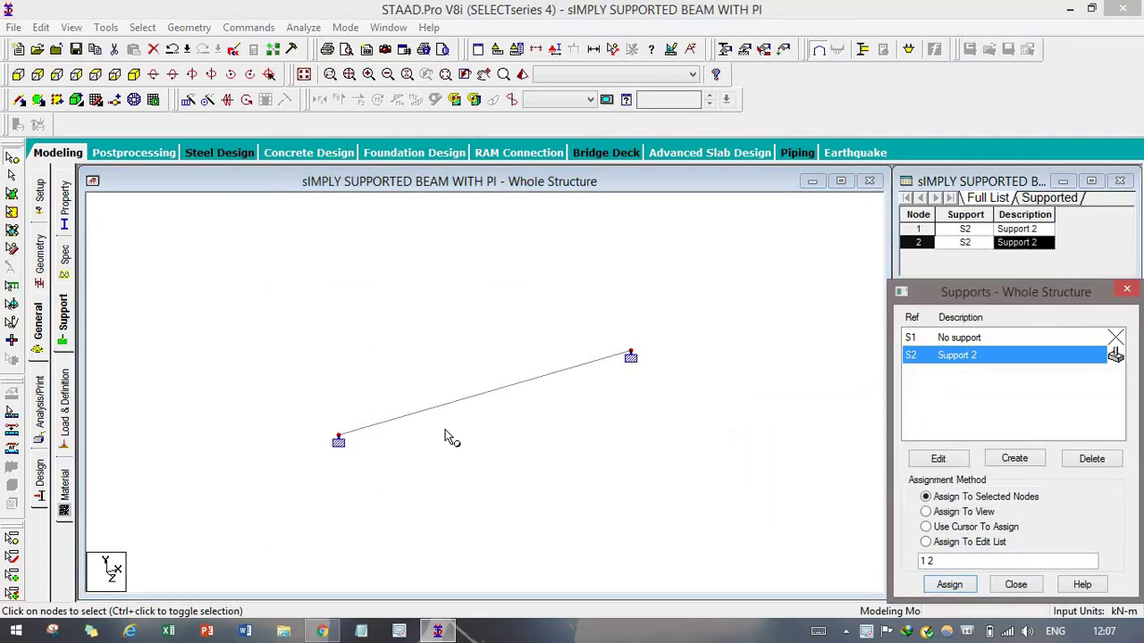
pyautogui.click(385, 442)
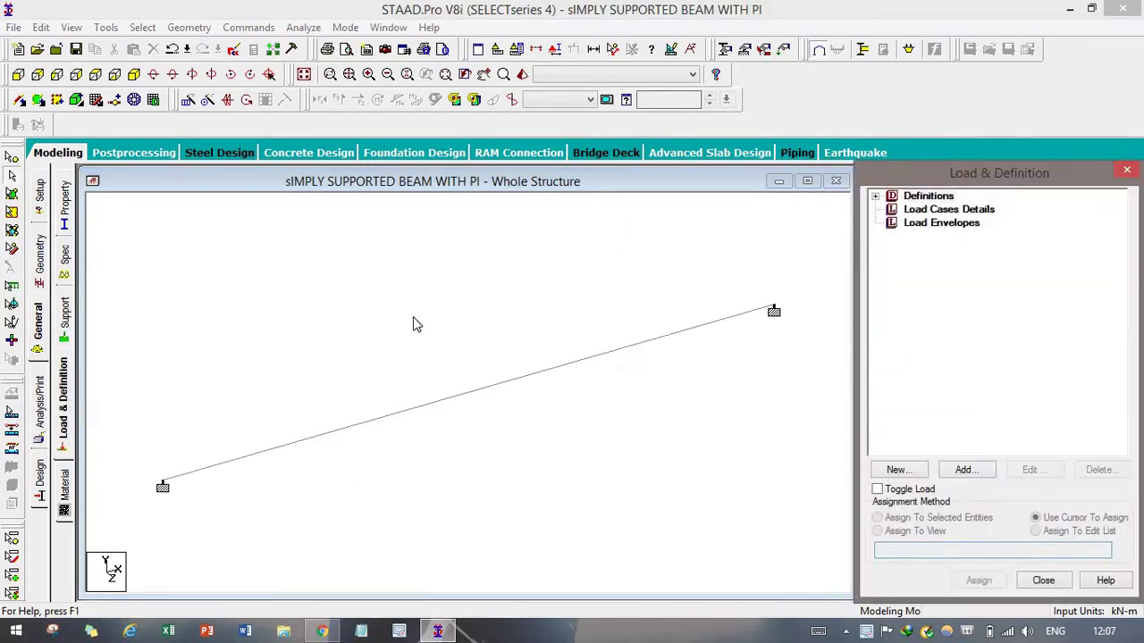
# - Add primary load case 1 with loading type Dead and the title DD
pyautogui.click(926, 213)
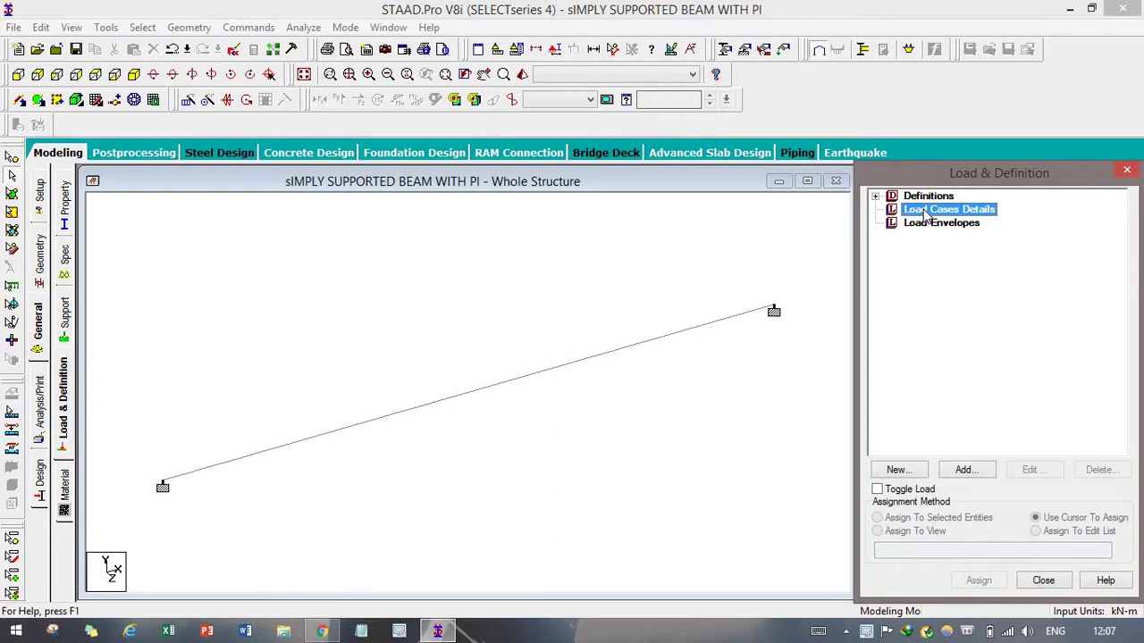
pyautogui.click(963, 475)
pyautogui.click(653, 221)
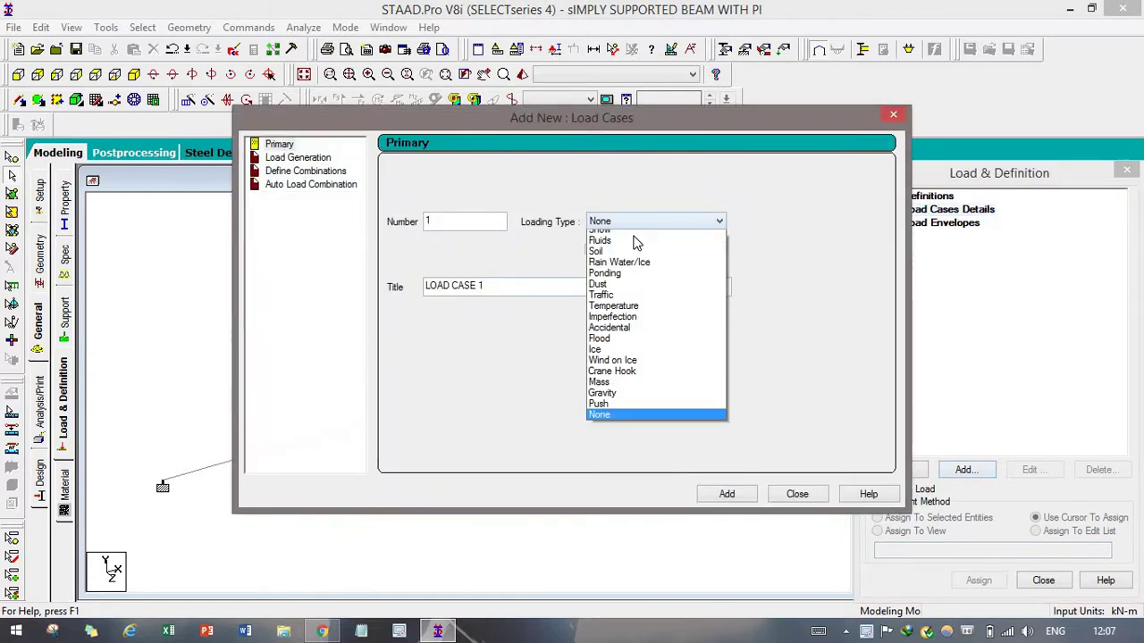
pyautogui.click(617, 237)
pyautogui.moveTo(500, 288); pyautogui.dragTo(396, 286)
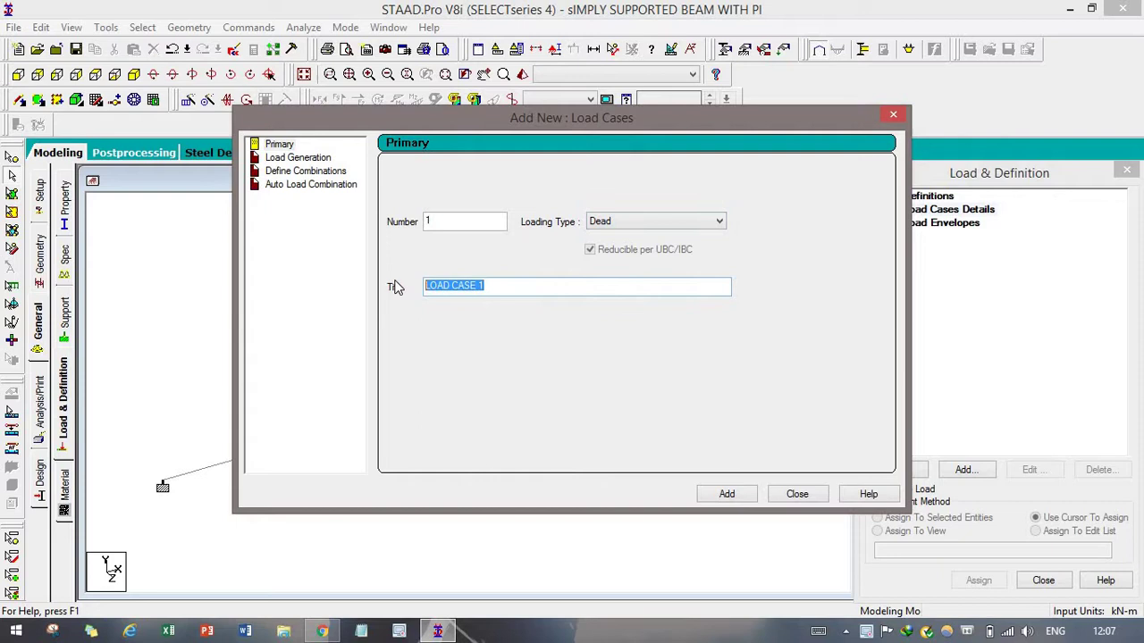
pyautogui.write('dd')
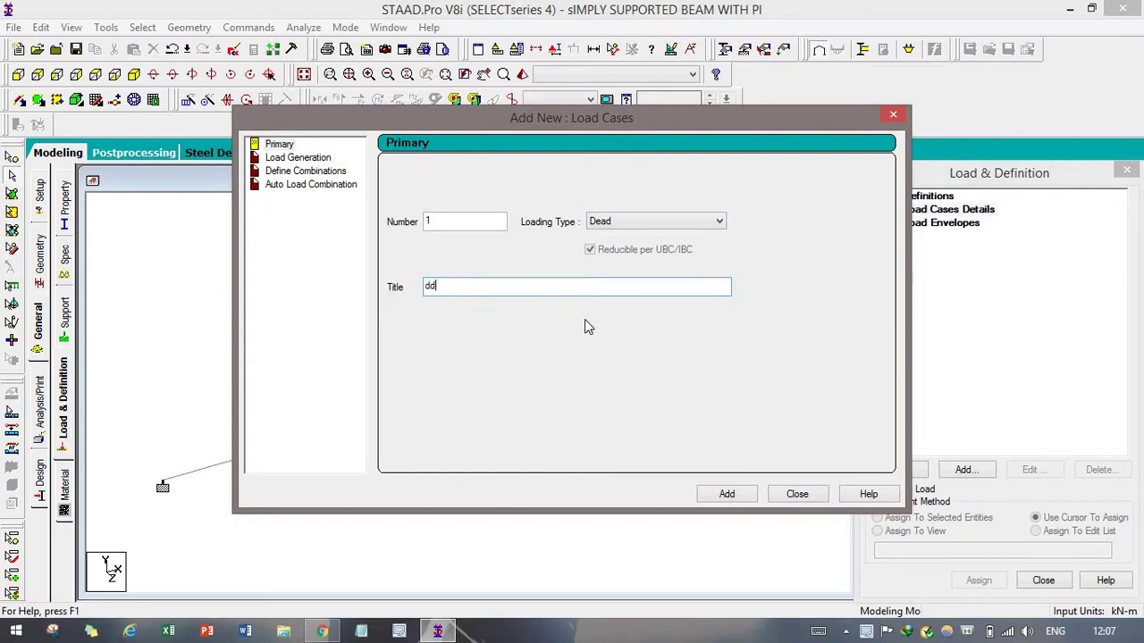
pyautogui.write('DD')
pyautogui.click(727, 494)
# - Add primary load case 2 with loading type Live and the title LL, and finish adding load cases
pyautogui.click(635, 223)
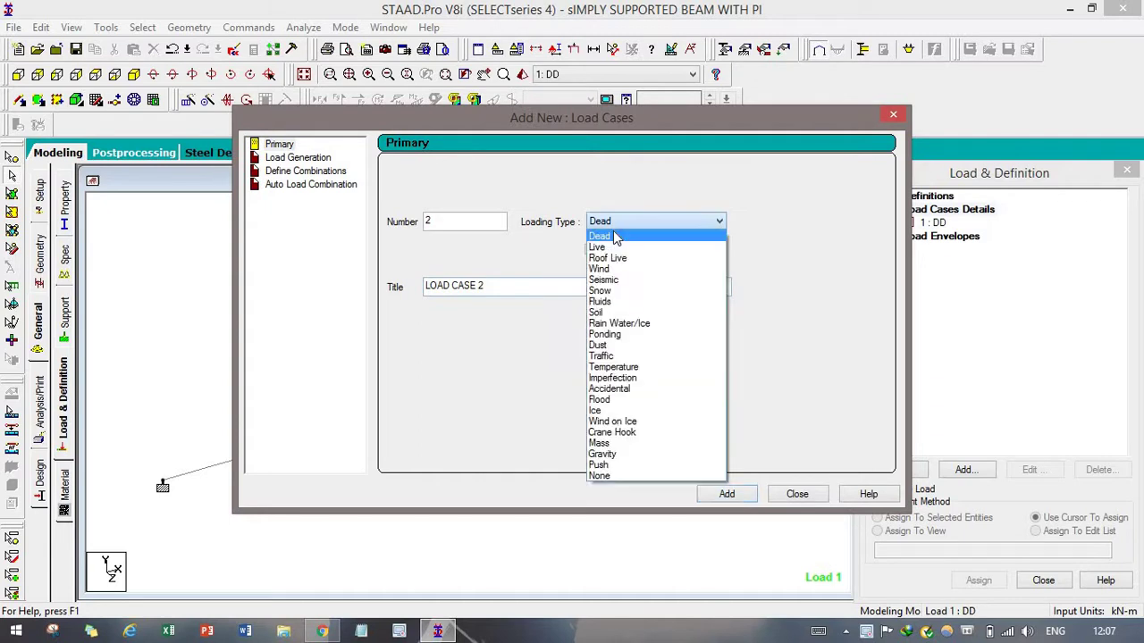
pyautogui.click(610, 245)
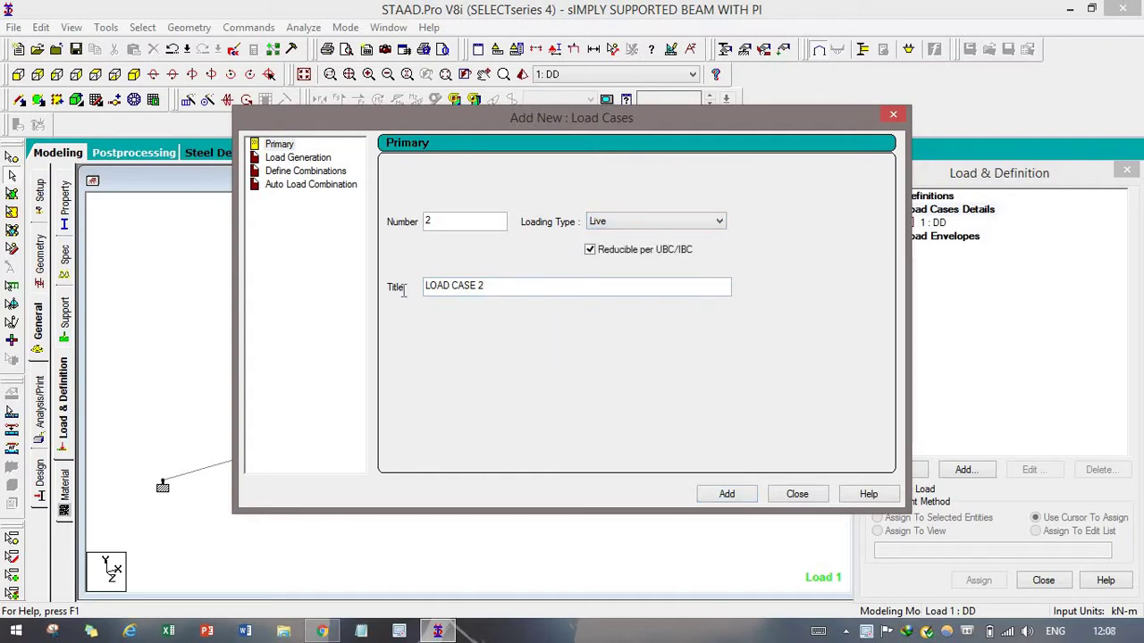
pyautogui.press('Tab')
pyautogui.press('BackSpace')
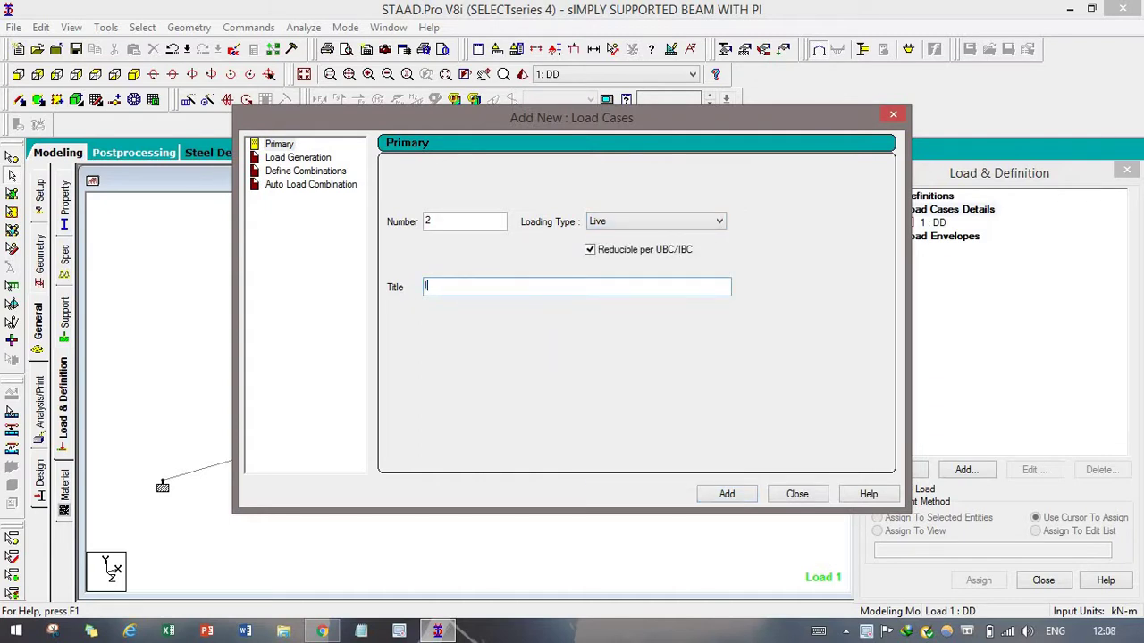
pyautogui.write('LL')
pyautogui.click(726, 493)
pyautogui.click(797, 496)
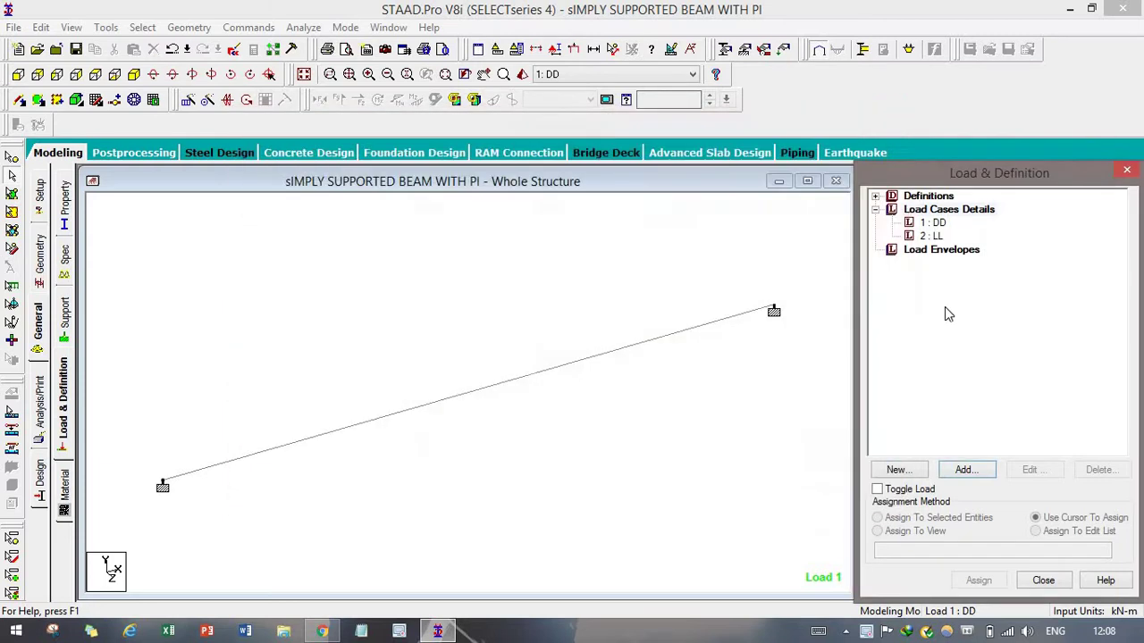
# - Add a selfweight load in the Y direction with factor -1 to load case DD
pyautogui.click(934, 224)
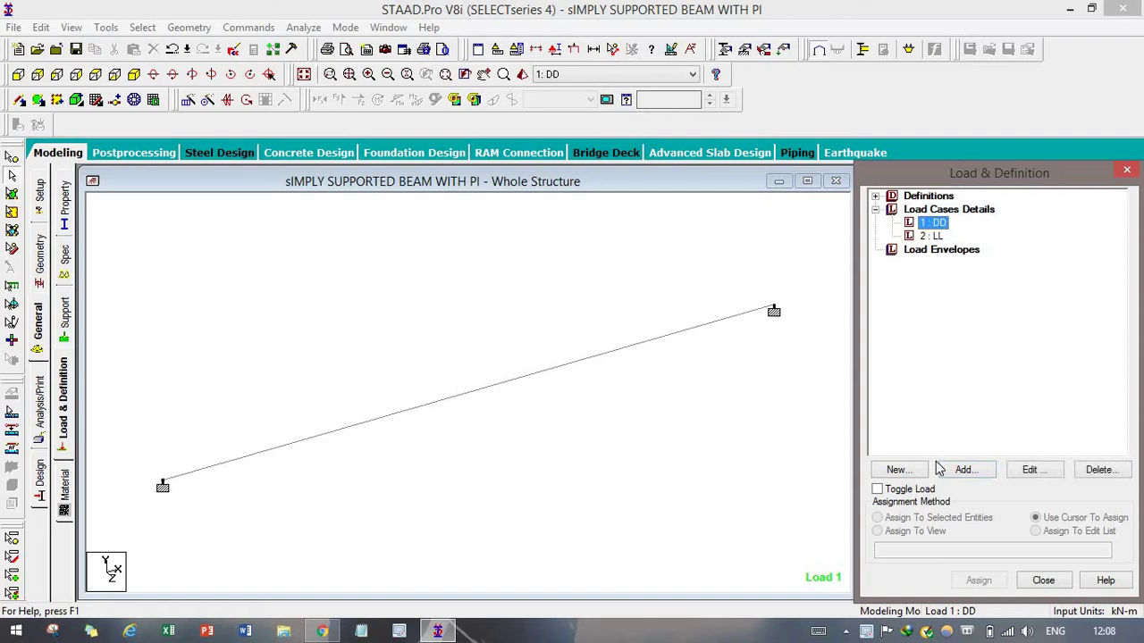
pyautogui.click(965, 471)
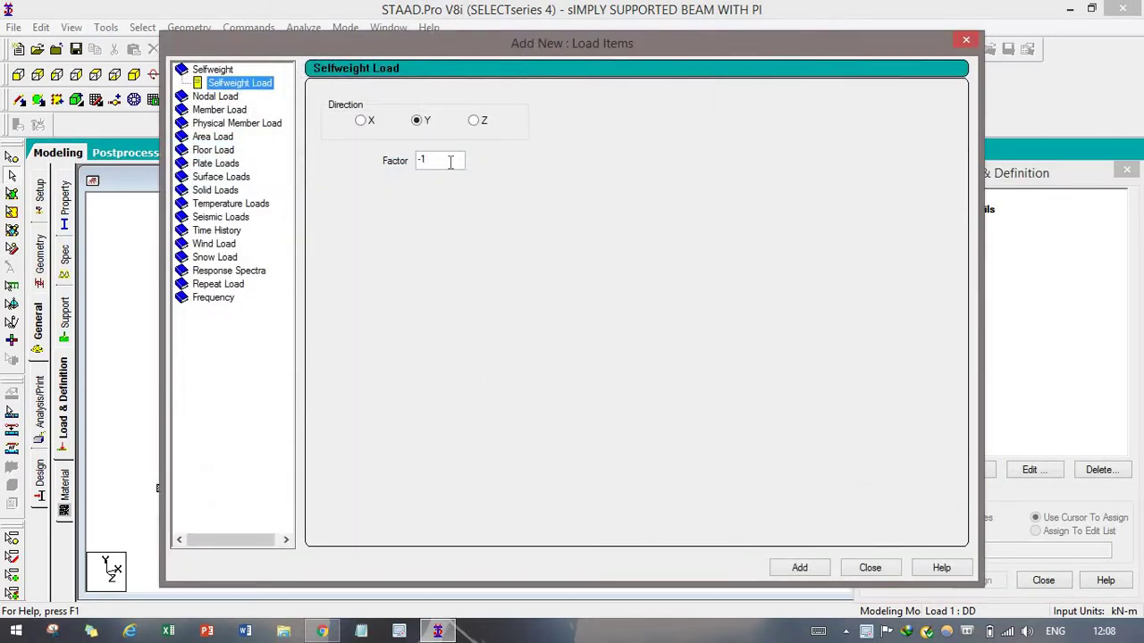
pyautogui.click(800, 570)
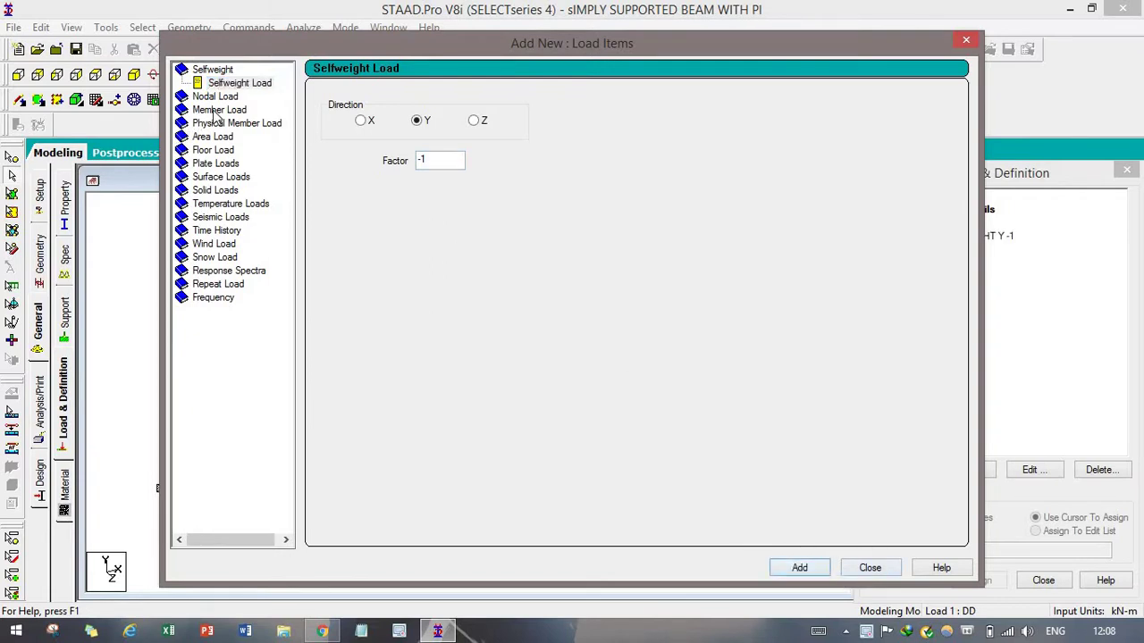
pyautogui.click(870, 569)
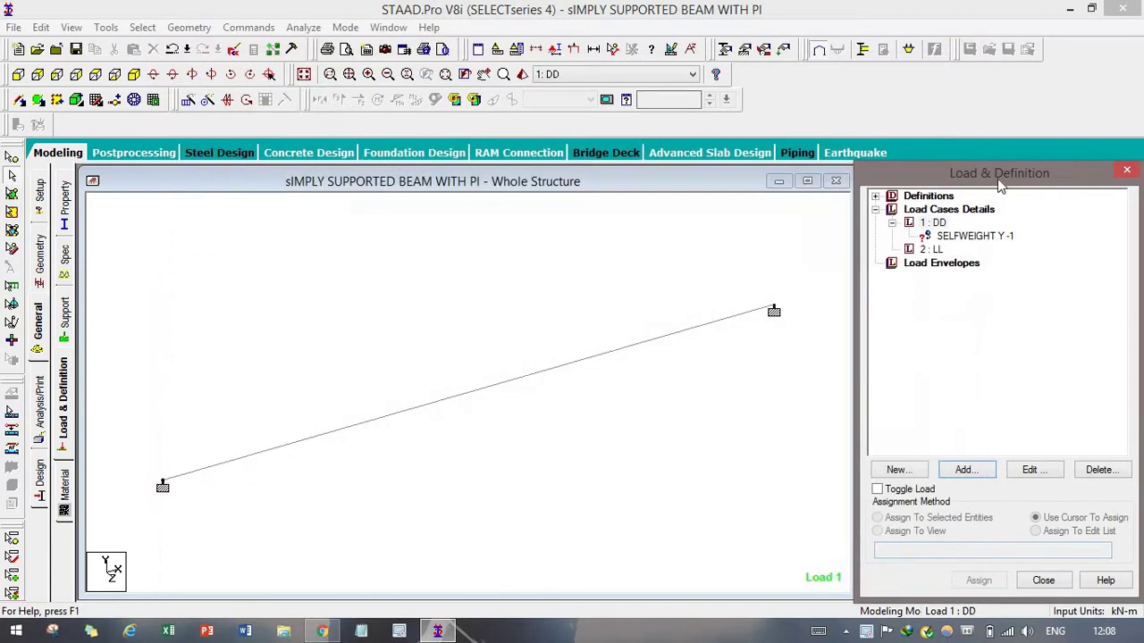
# - Add a concentrated member force to load case LL with P -10 kN, d1 4 m, d2 0 and direction GY
pyautogui.click(940, 251)
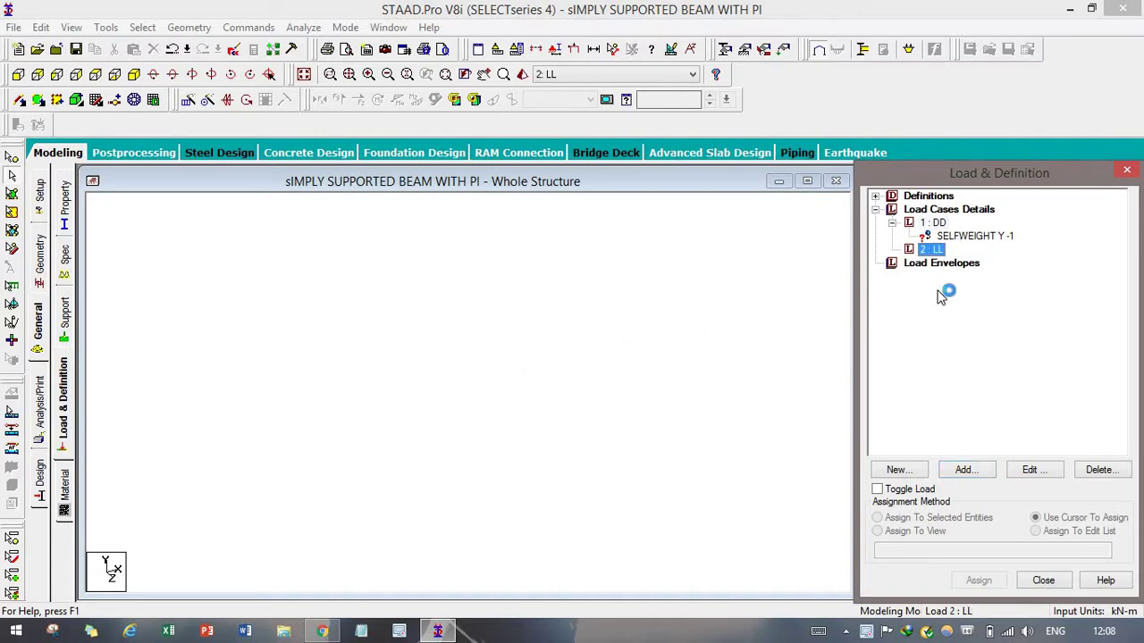
pyautogui.click(964, 470)
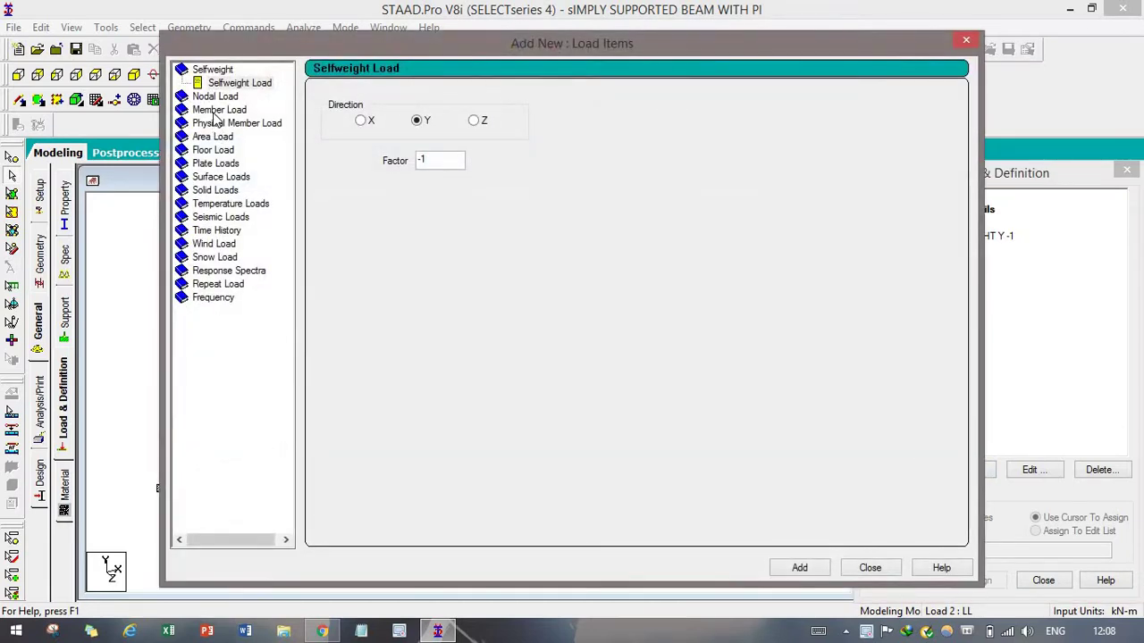
pyautogui.click(217, 111)
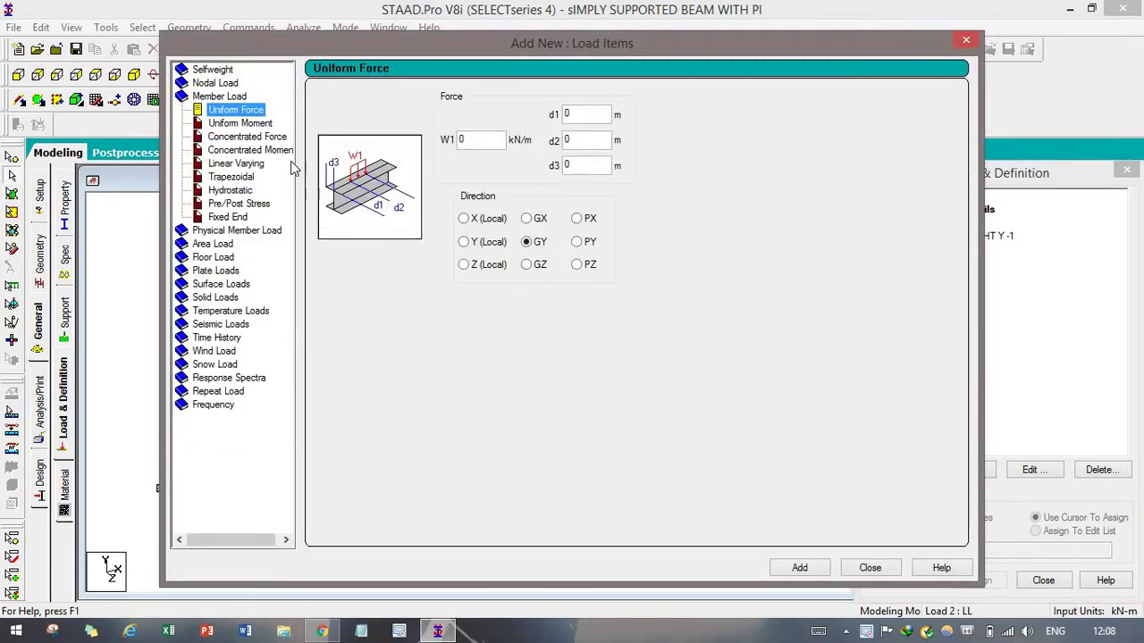
pyautogui.click(241, 137)
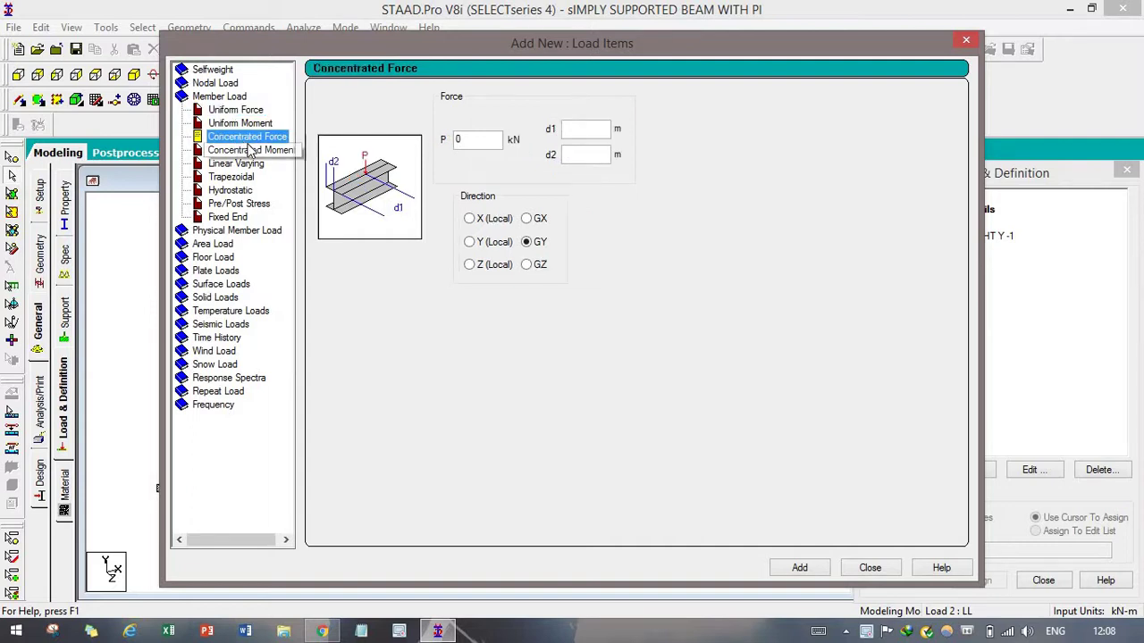
pyautogui.doubleClick(476, 143)
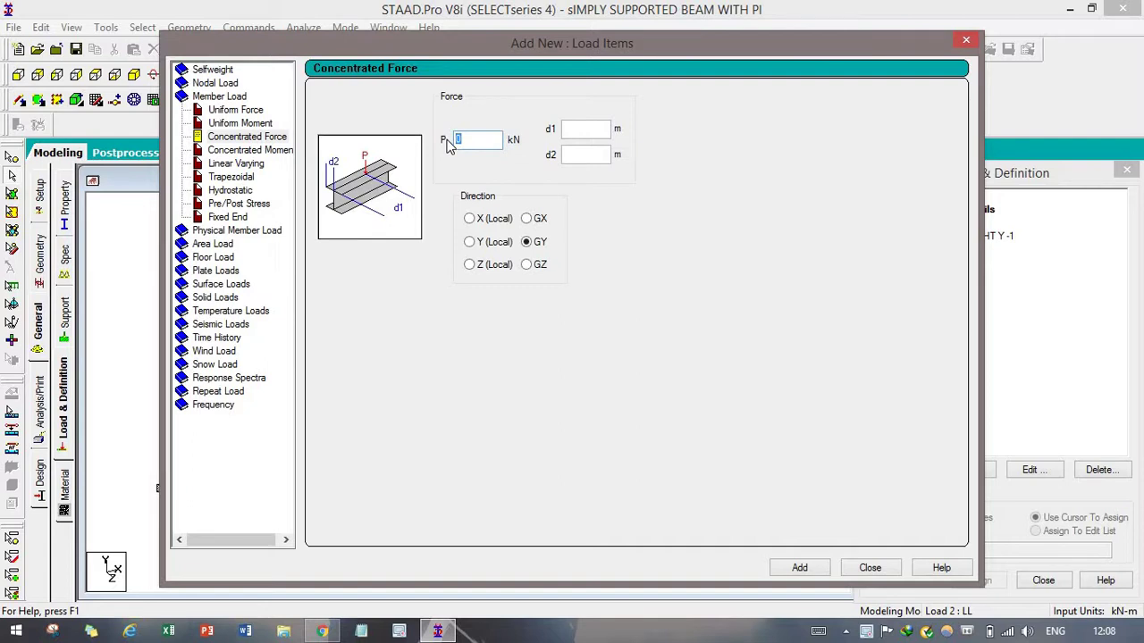
pyautogui.write('-10')
pyautogui.click(573, 131)
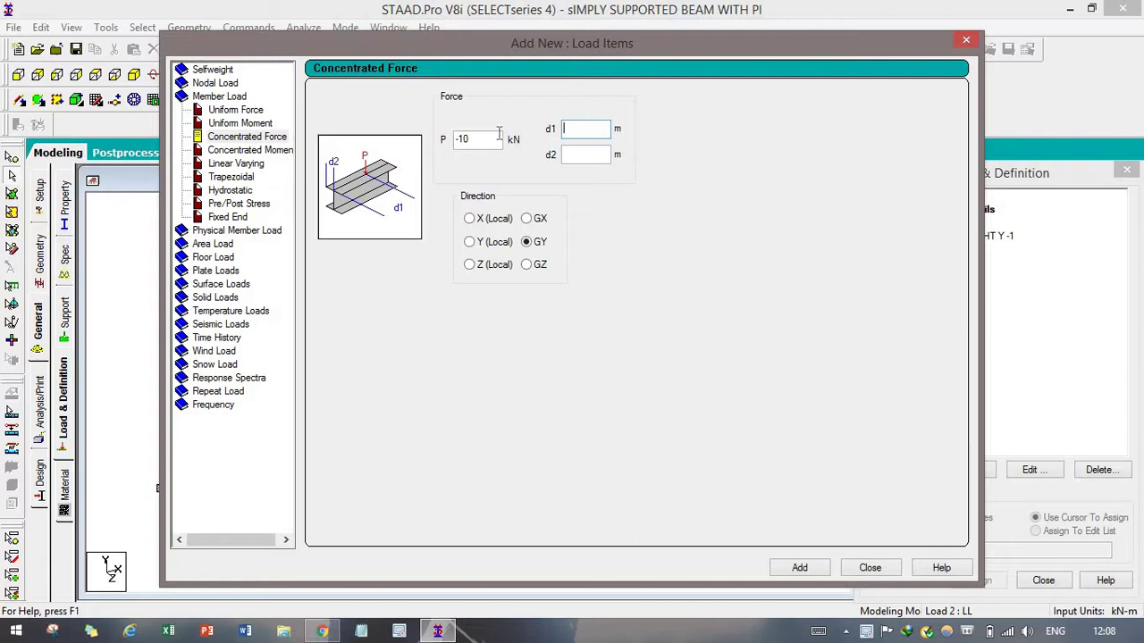
pyautogui.click(586, 127)
pyautogui.write('4')
pyautogui.write('0')
pyautogui.click(795, 569)
pyautogui.click(870, 569)
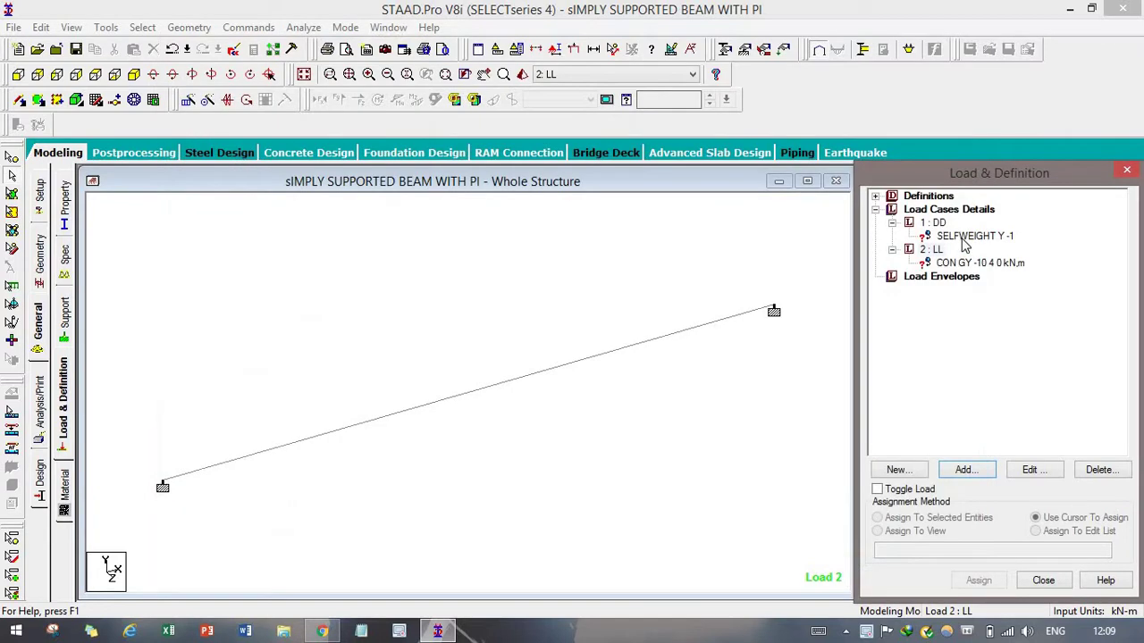
# - Assign the selfweight load of case DD to the beam
pyautogui.click(970, 236)
pyautogui.click(585, 400)
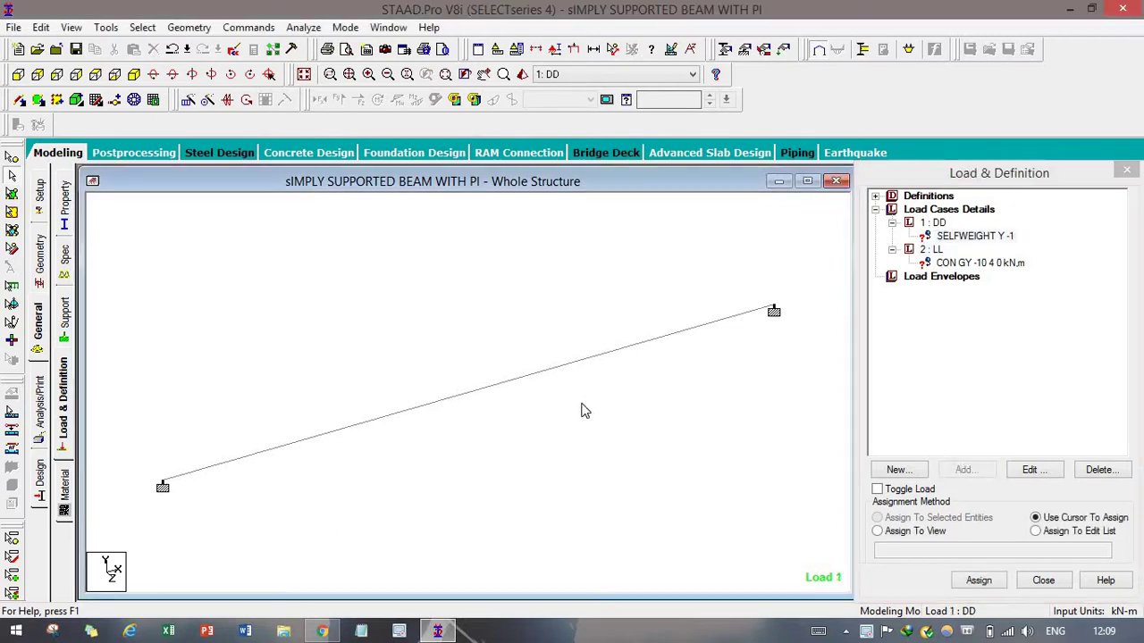
pyautogui.click(973, 239)
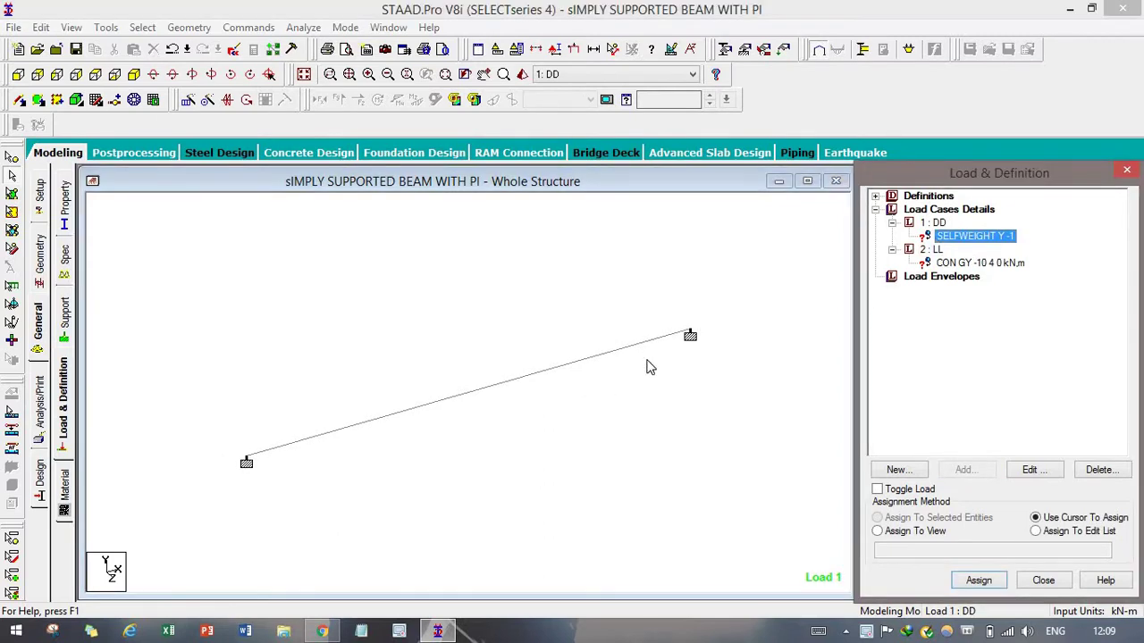
pyautogui.moveTo(831, 605); pyautogui.dragTo(768, 540)
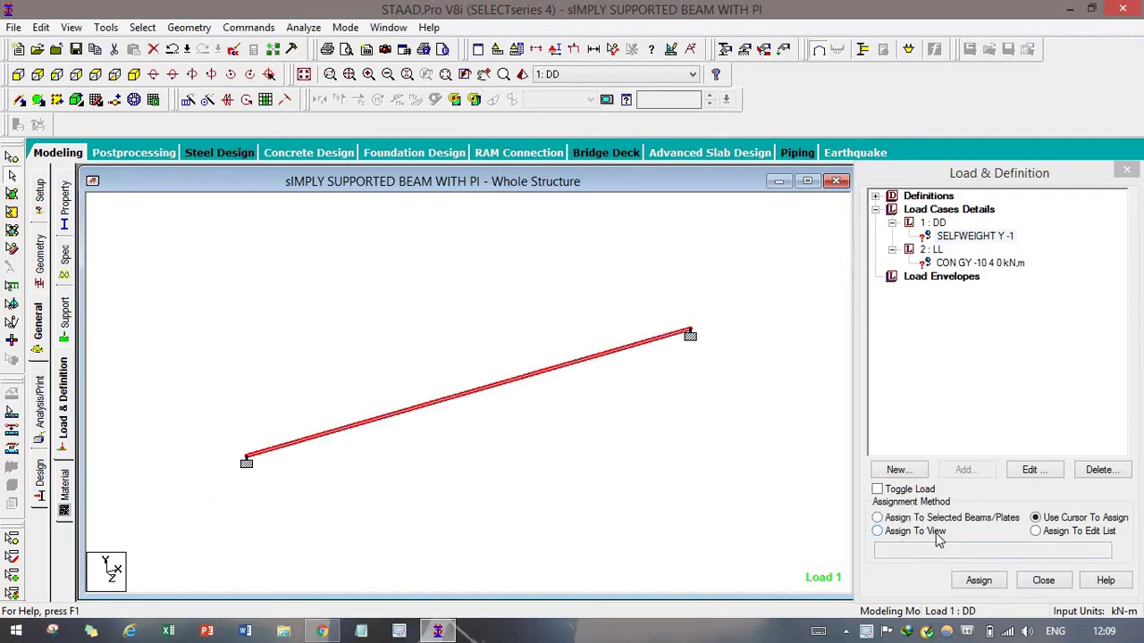
pyautogui.click(979, 580)
pyautogui.click(945, 428)
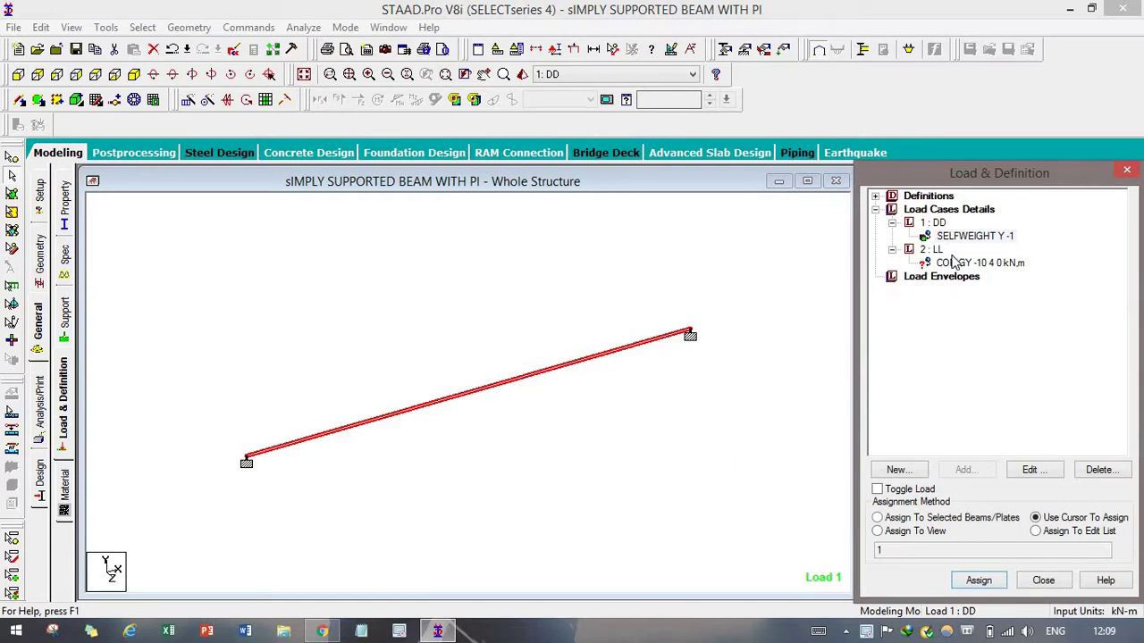
# - Assign the concentrated force of case LL to the selected beam and clear the selection
pyautogui.click(948, 265)
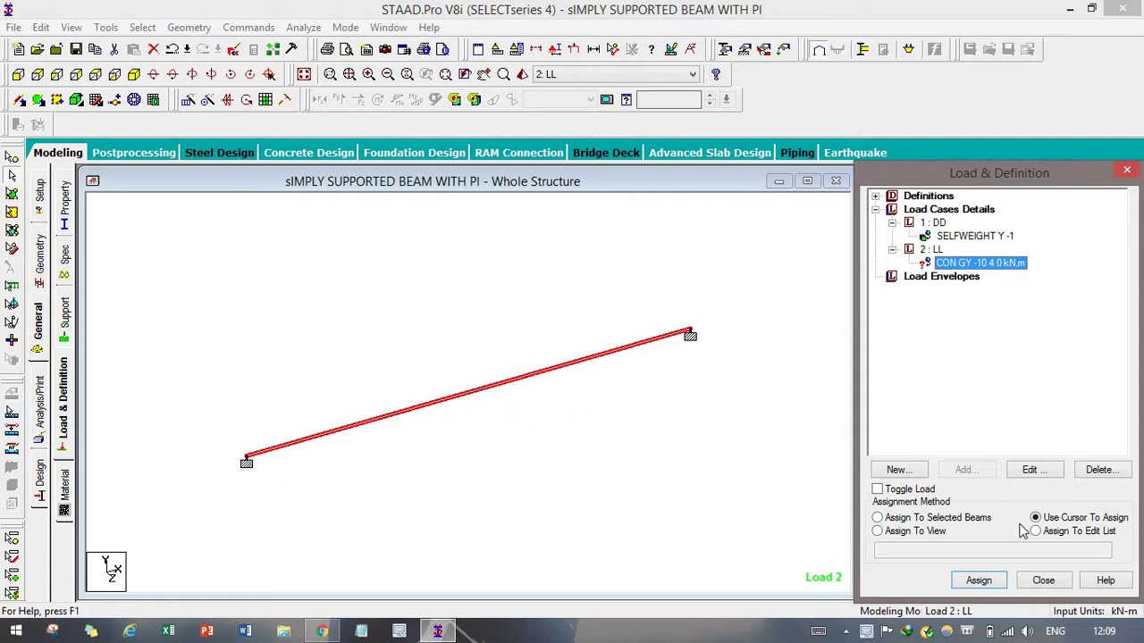
pyautogui.click(928, 520)
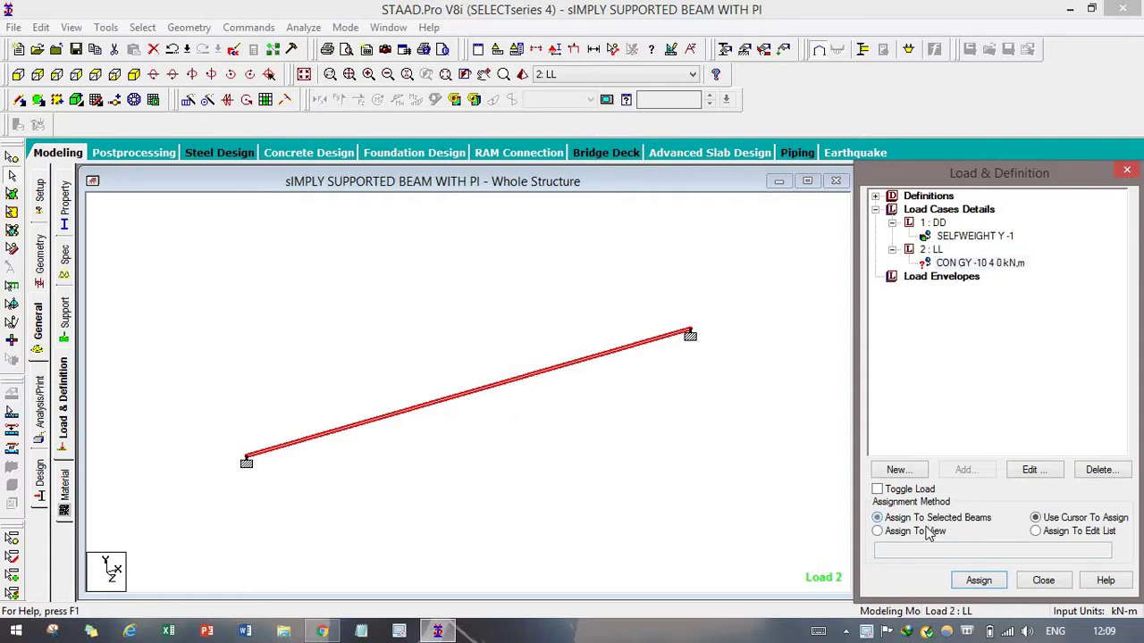
pyautogui.click(979, 581)
pyautogui.click(943, 426)
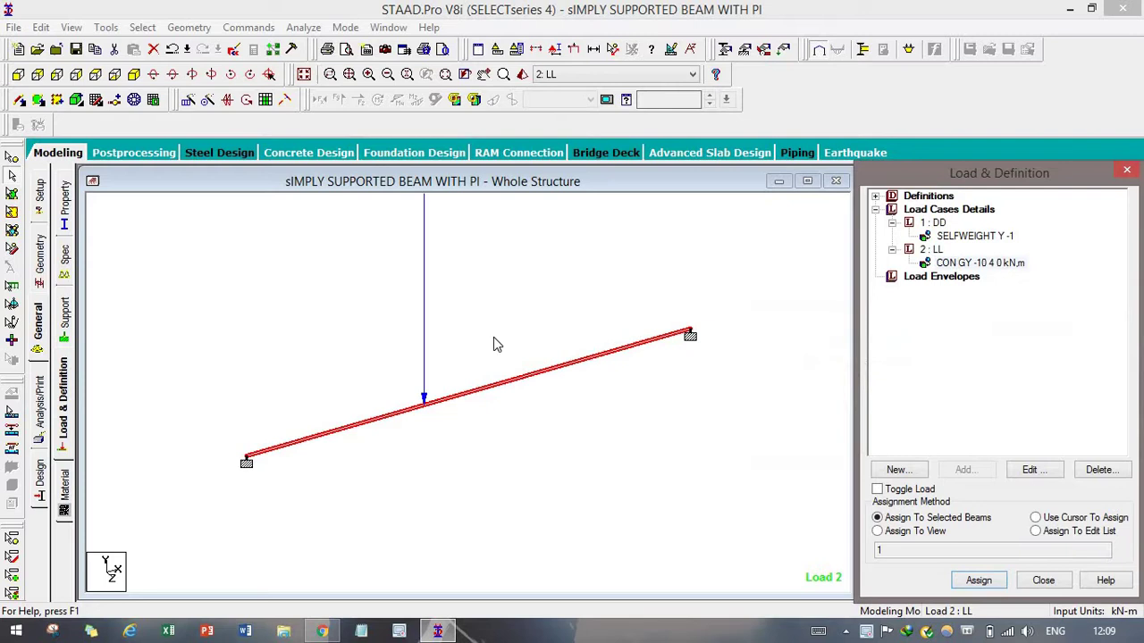
pyautogui.click(427, 305)
pyautogui.scroll(-2, 429, 309)
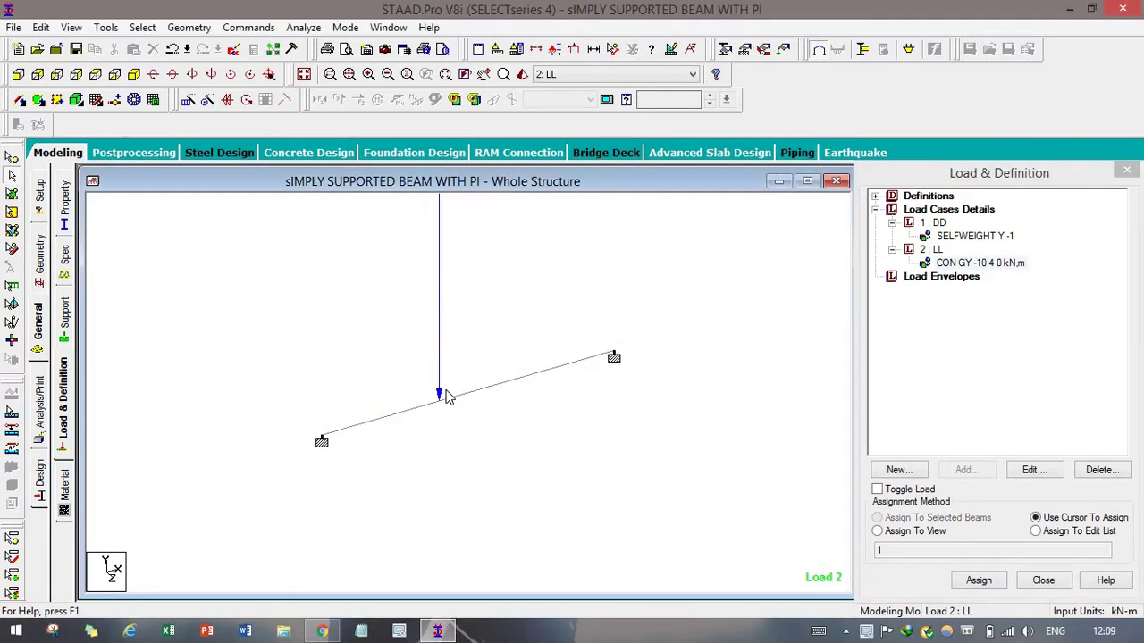
pyautogui.scroll(-3, 476, 338)
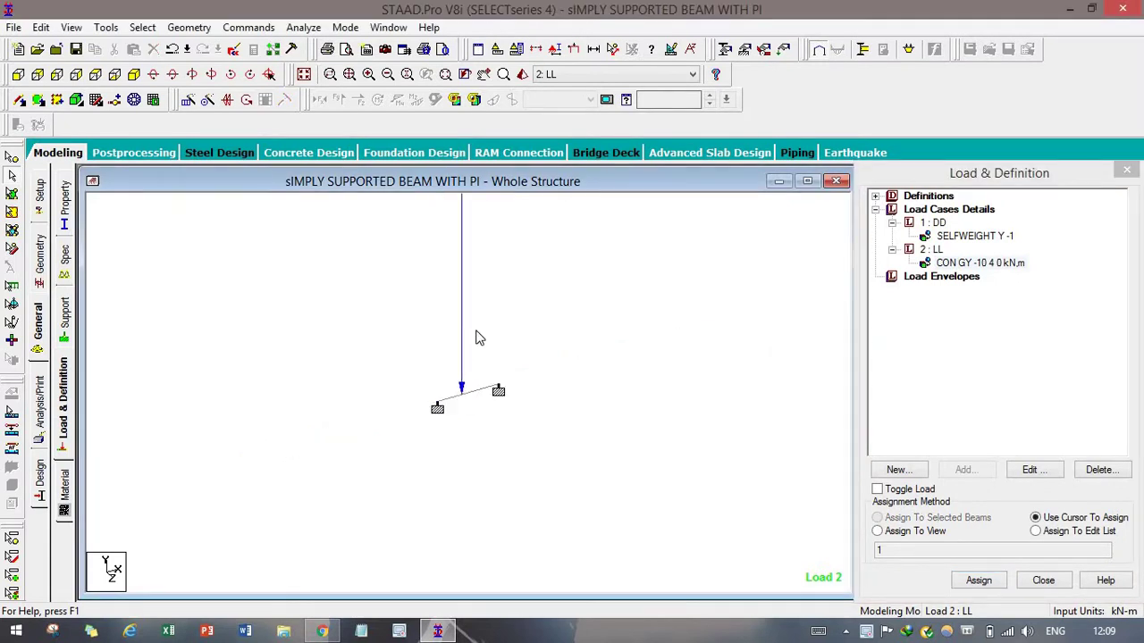
pyautogui.moveTo(518, 319); pyautogui.dragTo(528, 350, button='middle')
pyautogui.scroll(4, 527, 340)
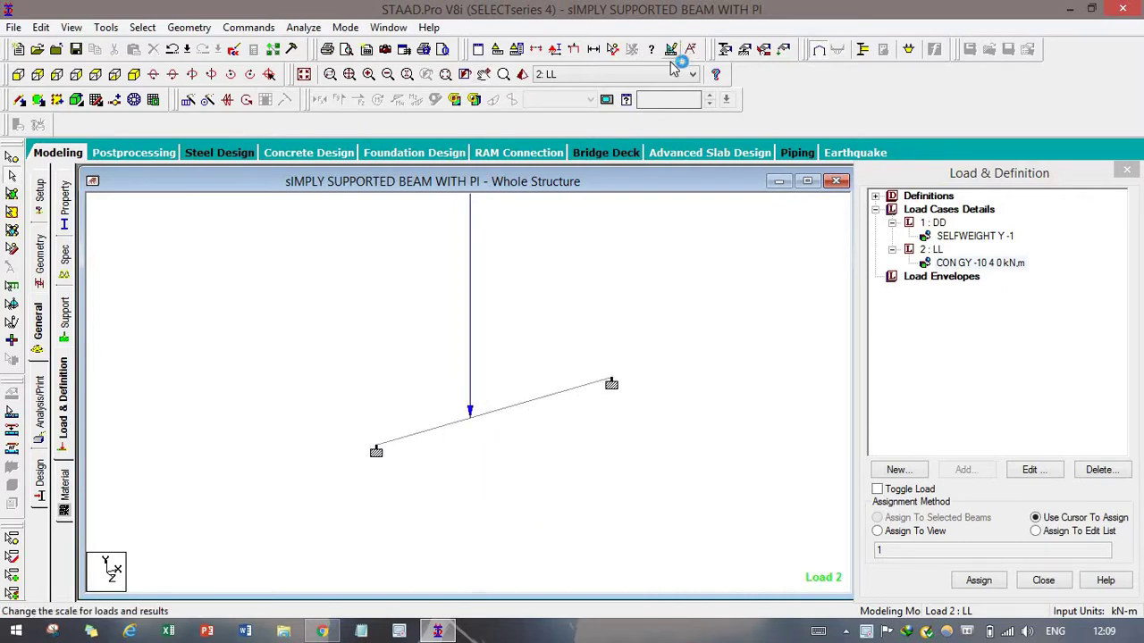
# - Increase the point force load scale in the diagram settings to shorten the concentrated load arrow on the beam
pyautogui.click(673, 50)
pyautogui.click(679, 125)
pyautogui.moveTo(686, 50); pyautogui.dragTo(864, 36)
pyautogui.click(1121, 335)
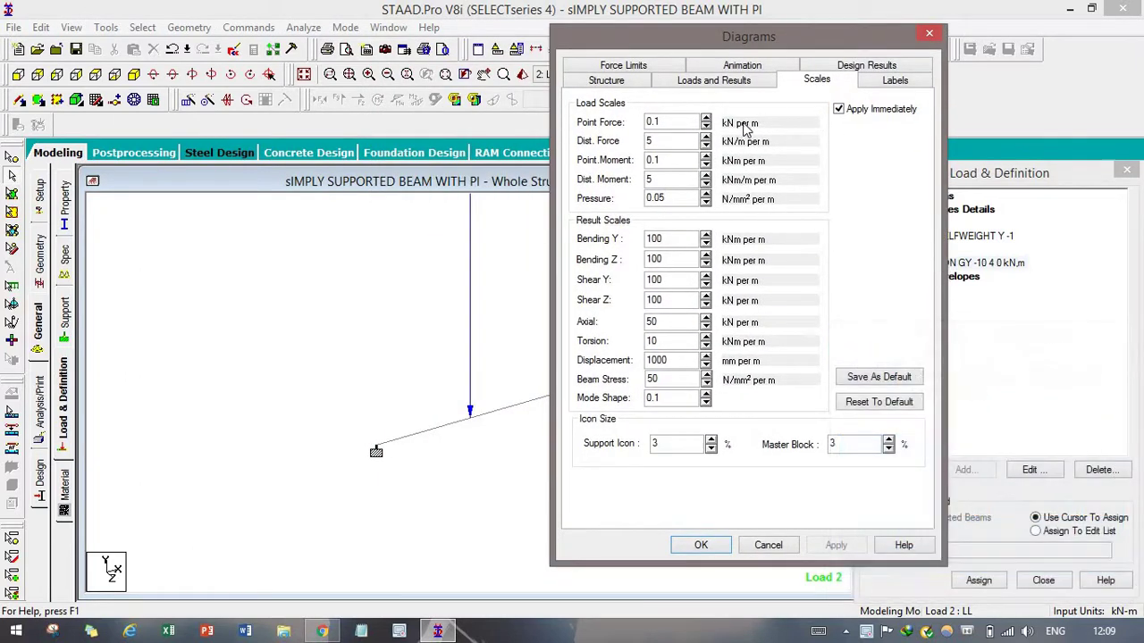
pyautogui.click(706, 118)
pyautogui.click(705, 118)
pyautogui.click(706, 118)
pyautogui.click(706, 118)
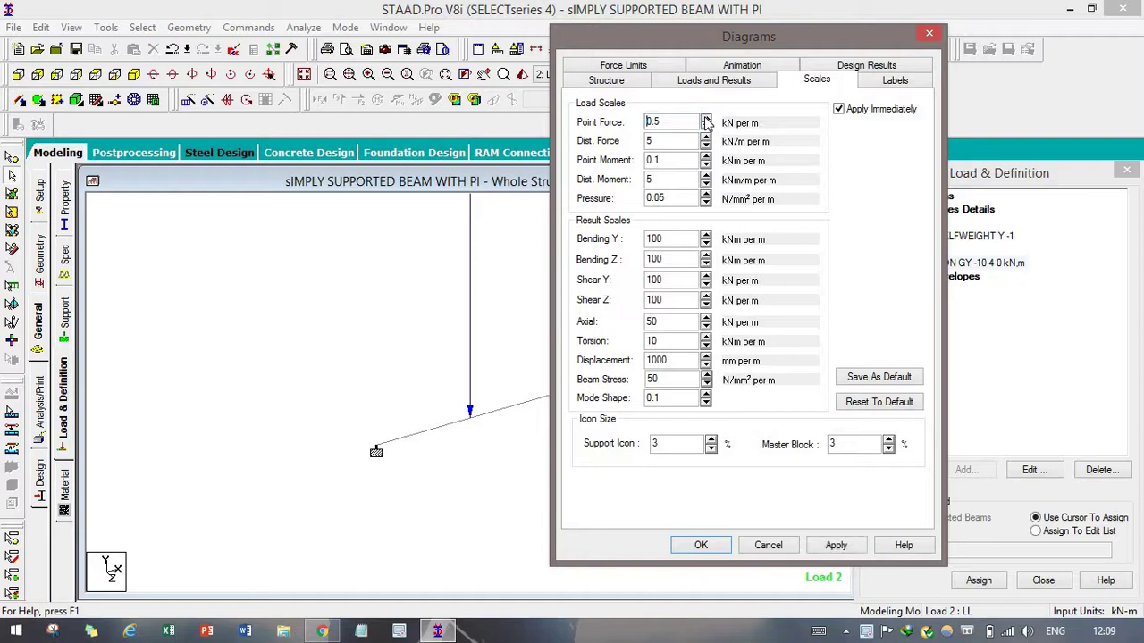
pyautogui.click(706, 118)
pyautogui.click(706, 118)
pyautogui.click(701, 545)
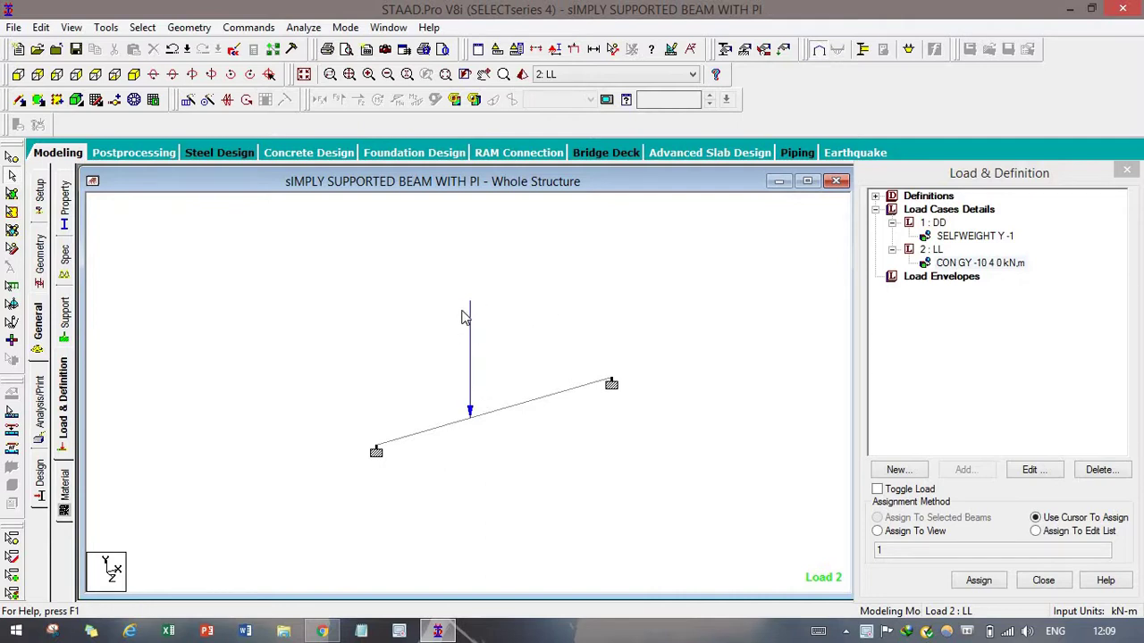
# - Add a Perform Analysis command with the No Print option
pyautogui.click(40, 413)
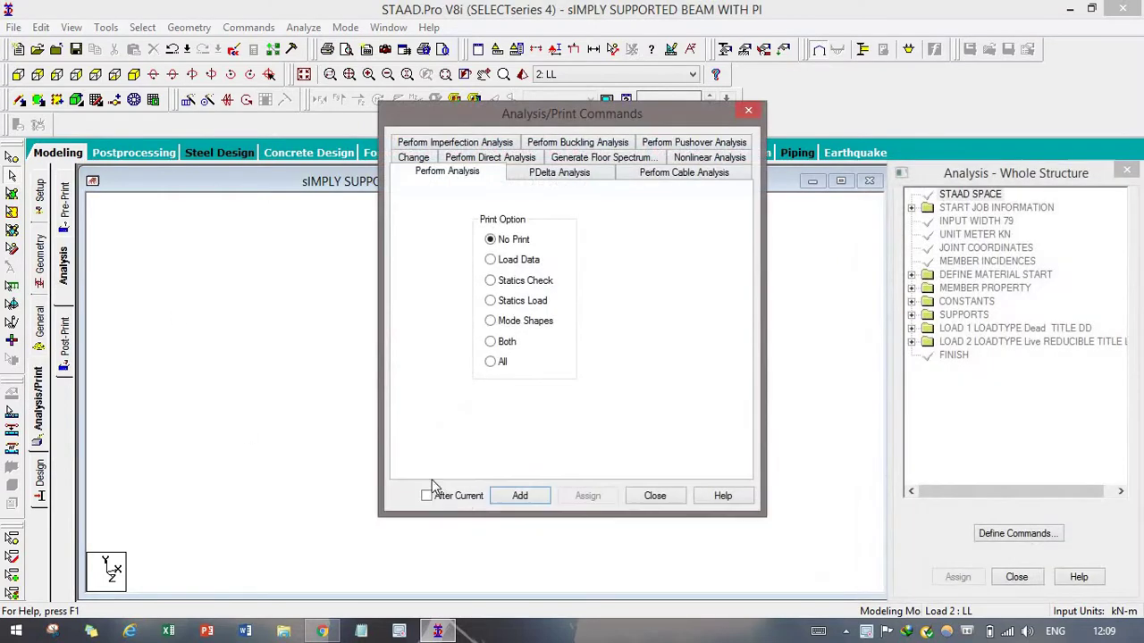
pyautogui.click(522, 496)
pyautogui.click(650, 497)
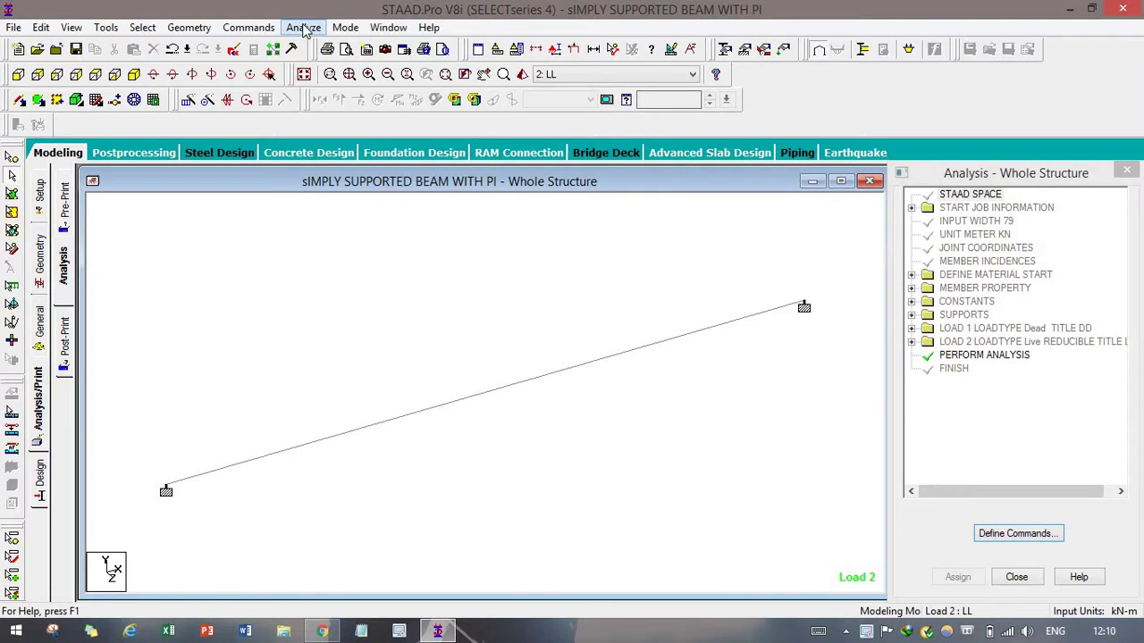
# - Save the modified structure and run the analysis, staying in modeling mode when it finishes
pyautogui.click(303, 28)
pyautogui.click(268, 43)
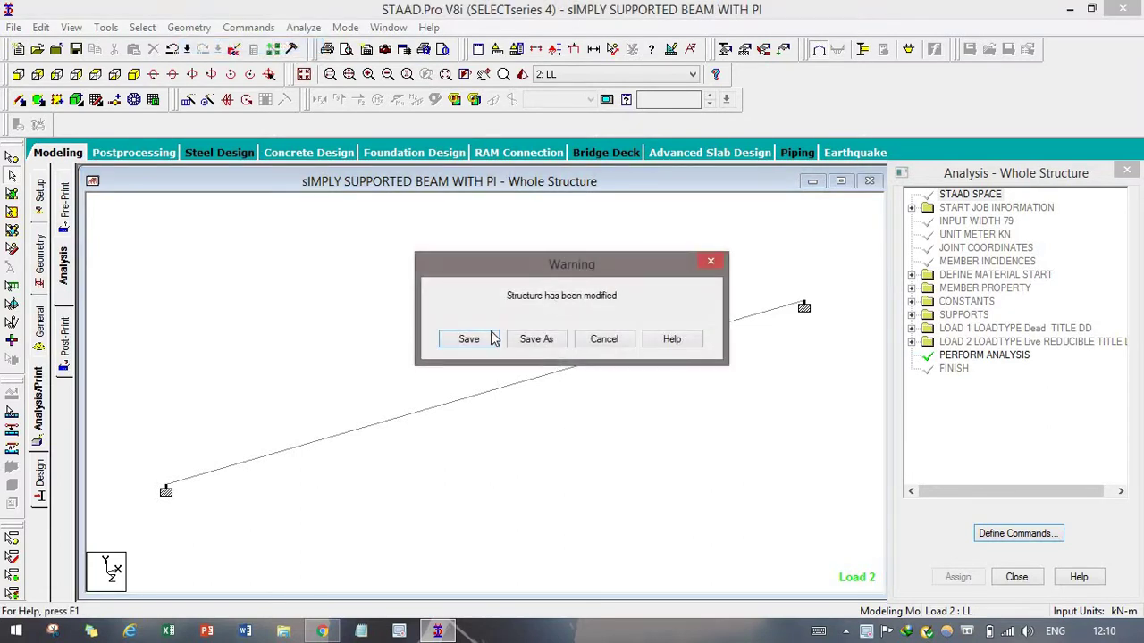
pyautogui.click(469, 340)
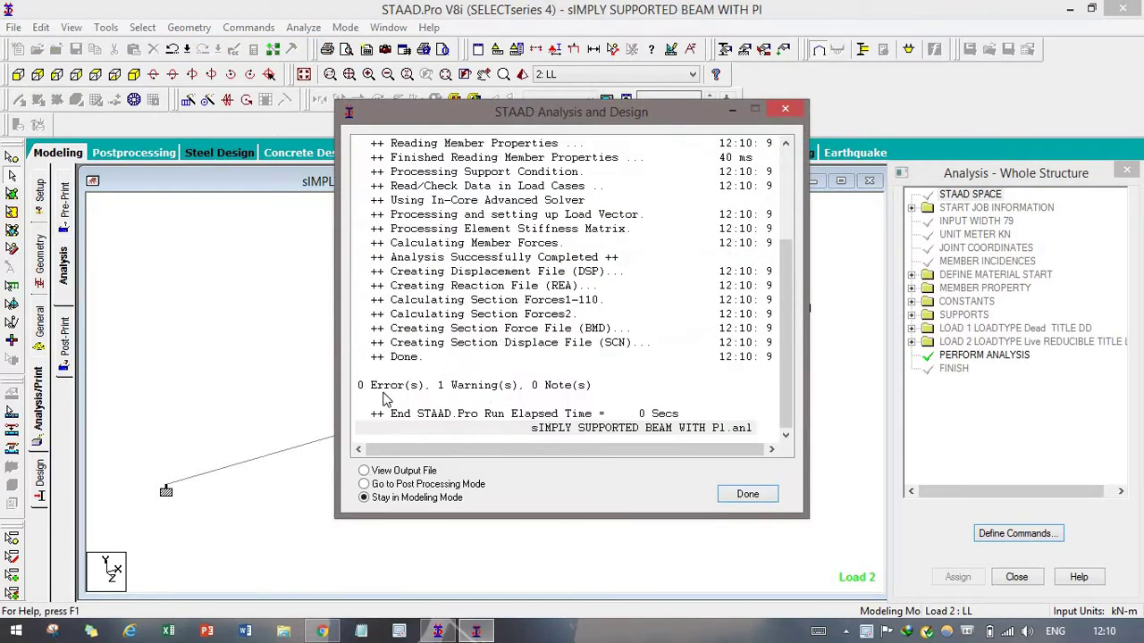
pyautogui.click(756, 495)
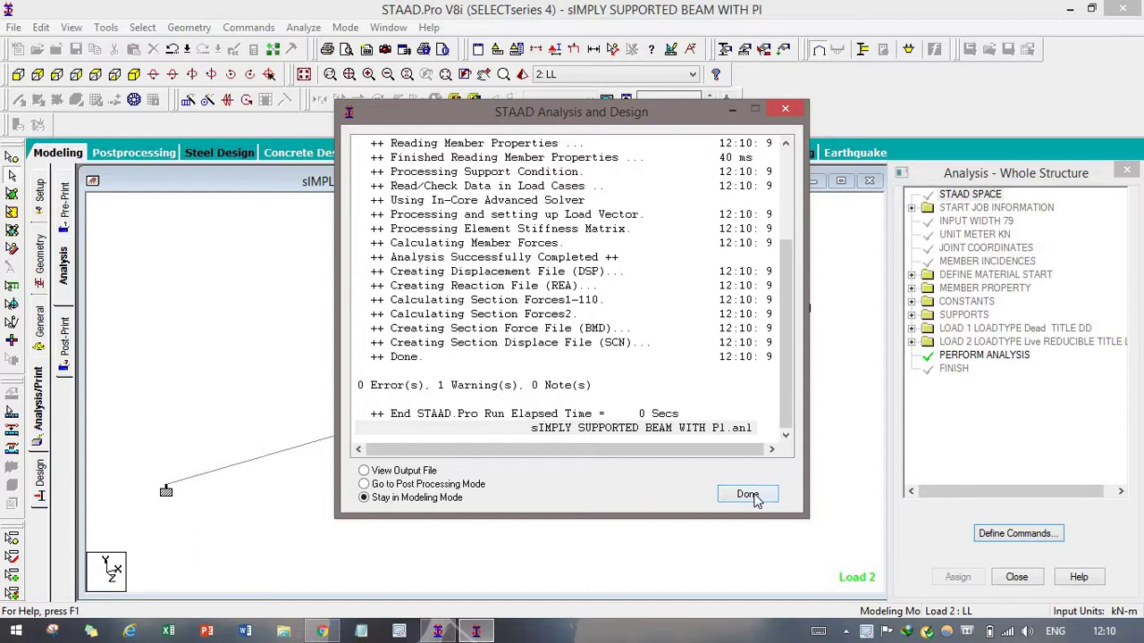
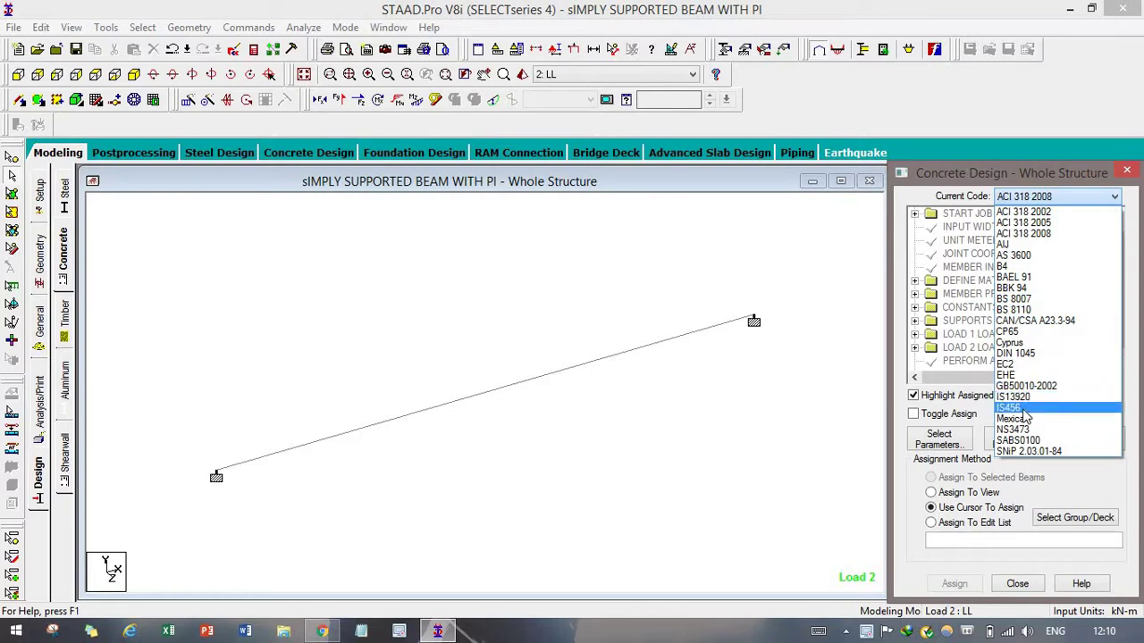
# - Set the concrete design code to IS456 and select the Fc and Fymain design parameters
pyautogui.click(1026, 411)
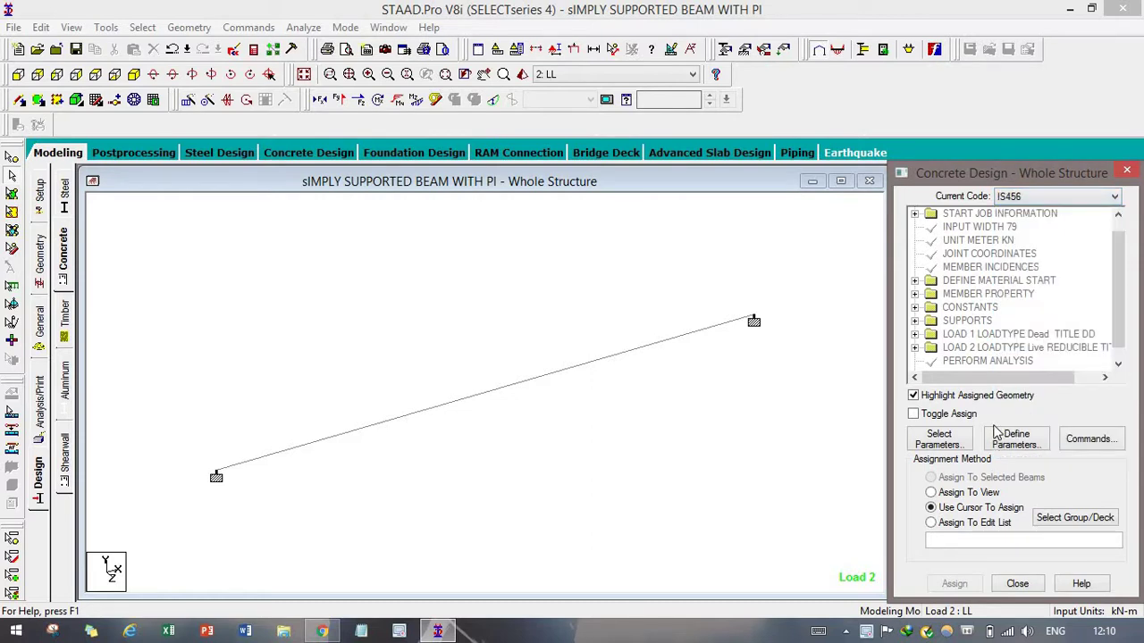
pyautogui.click(938, 439)
pyautogui.click(916, 418)
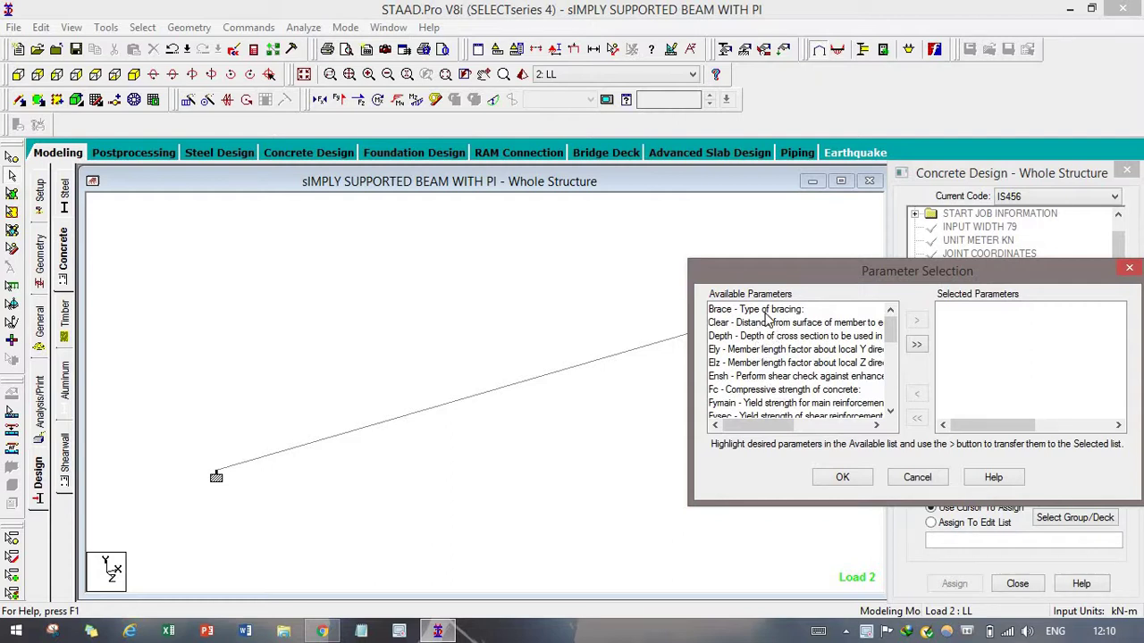
pyautogui.click(762, 323)
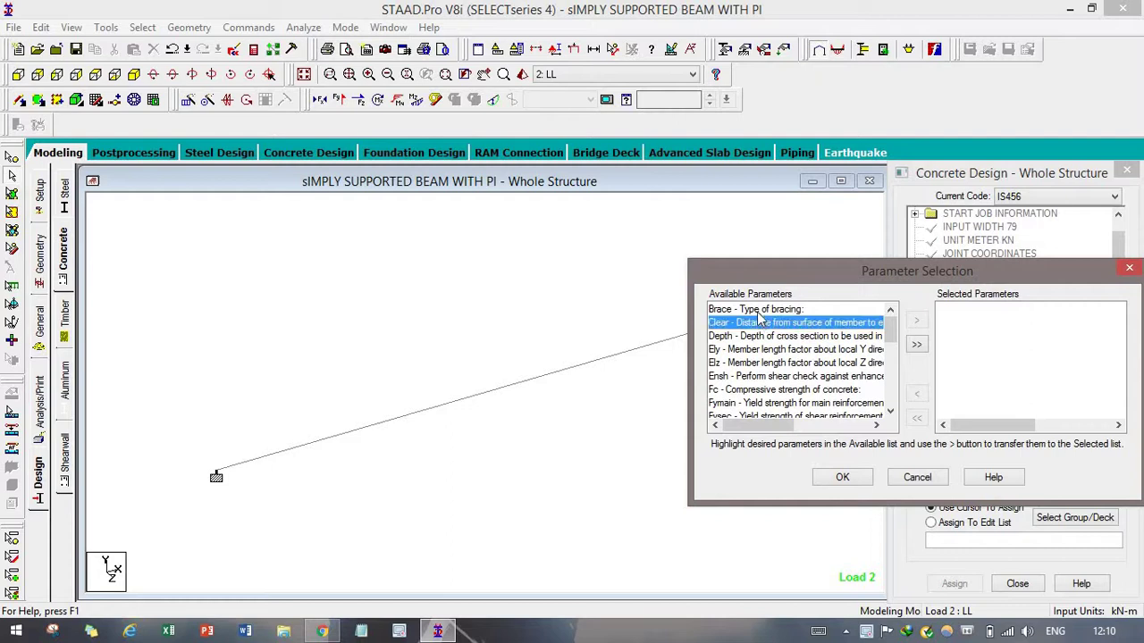
pyautogui.click(759, 309)
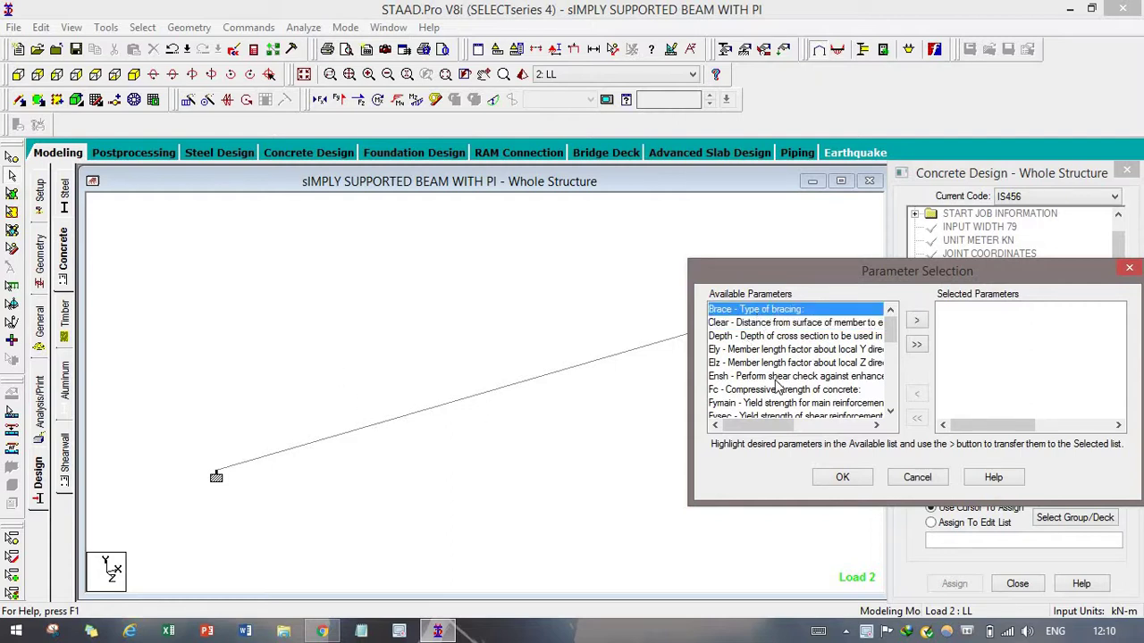
pyautogui.click(750, 323)
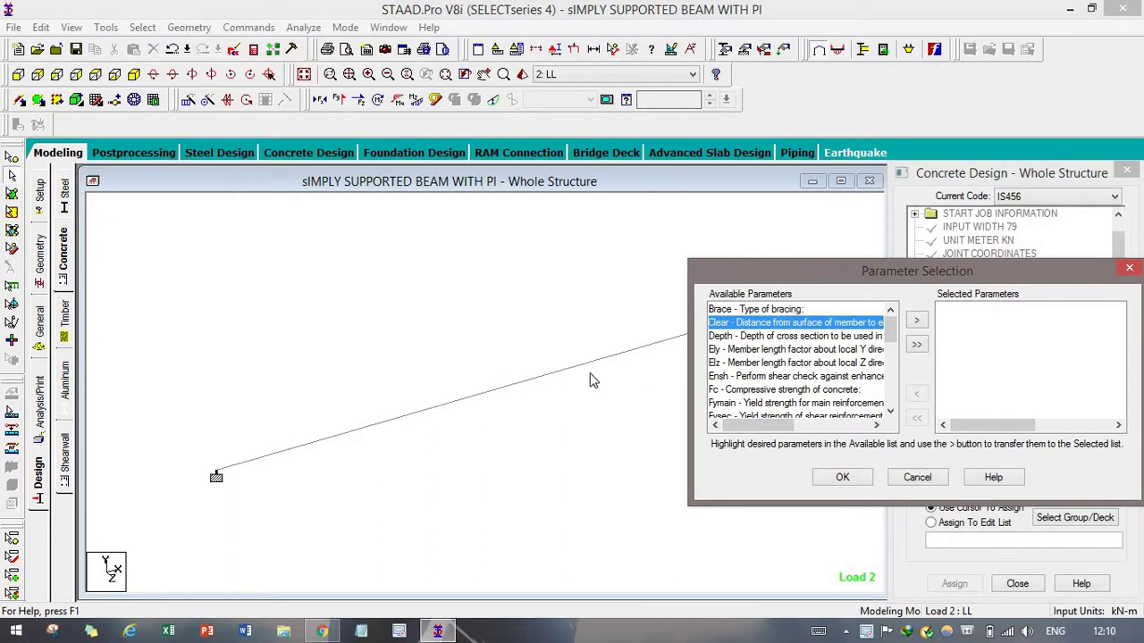
pyautogui.click(738, 391)
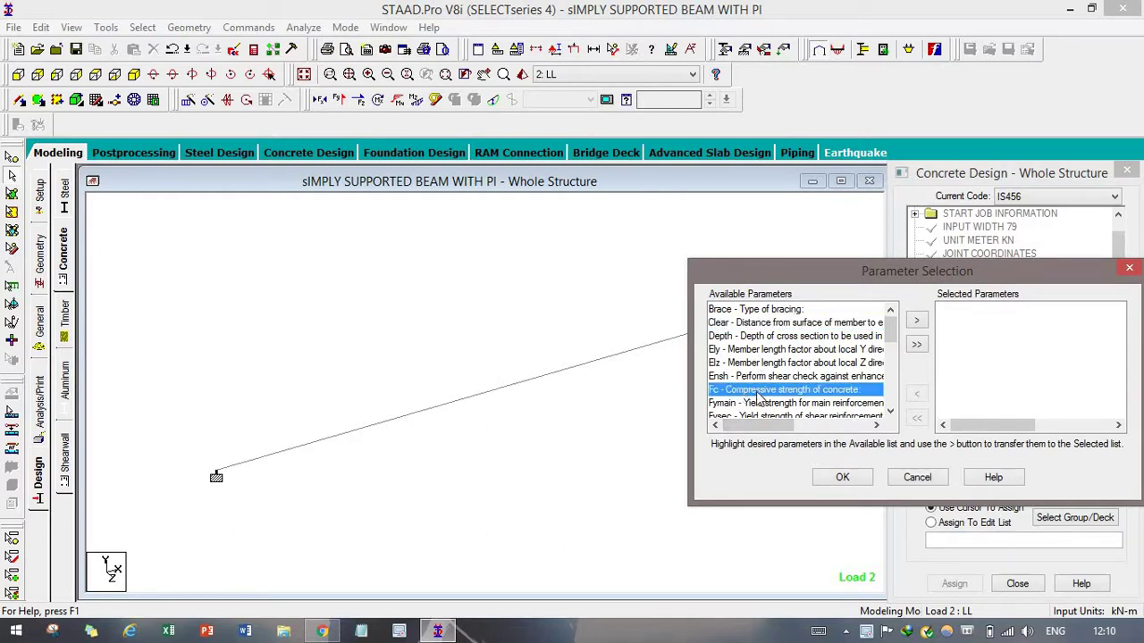
pyautogui.doubleClick(793, 391)
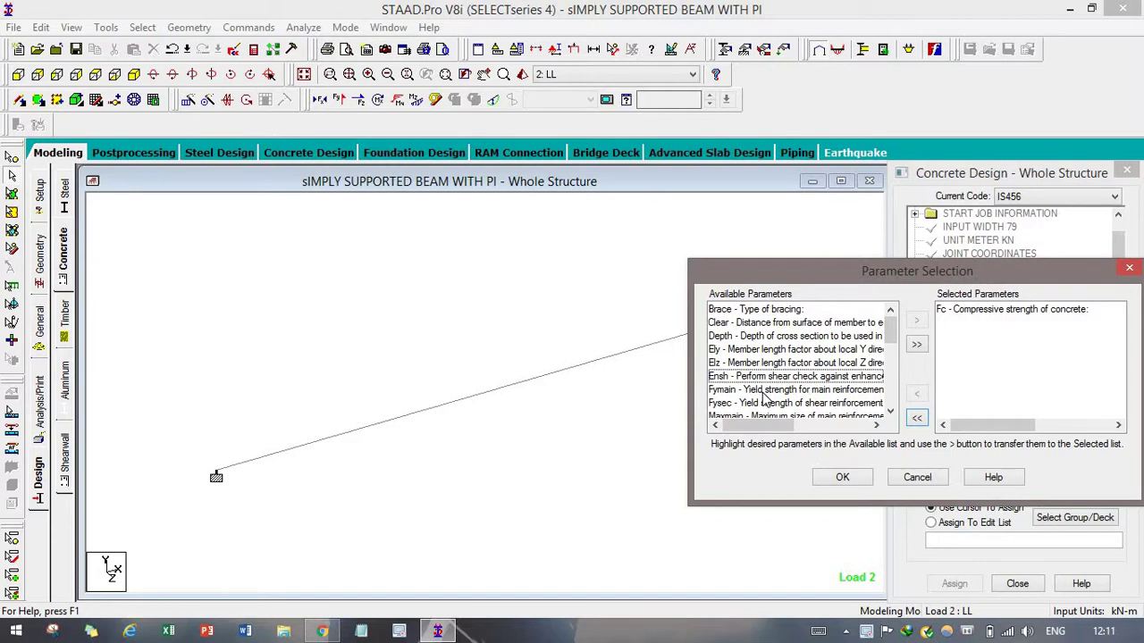
pyautogui.doubleClick(763, 392)
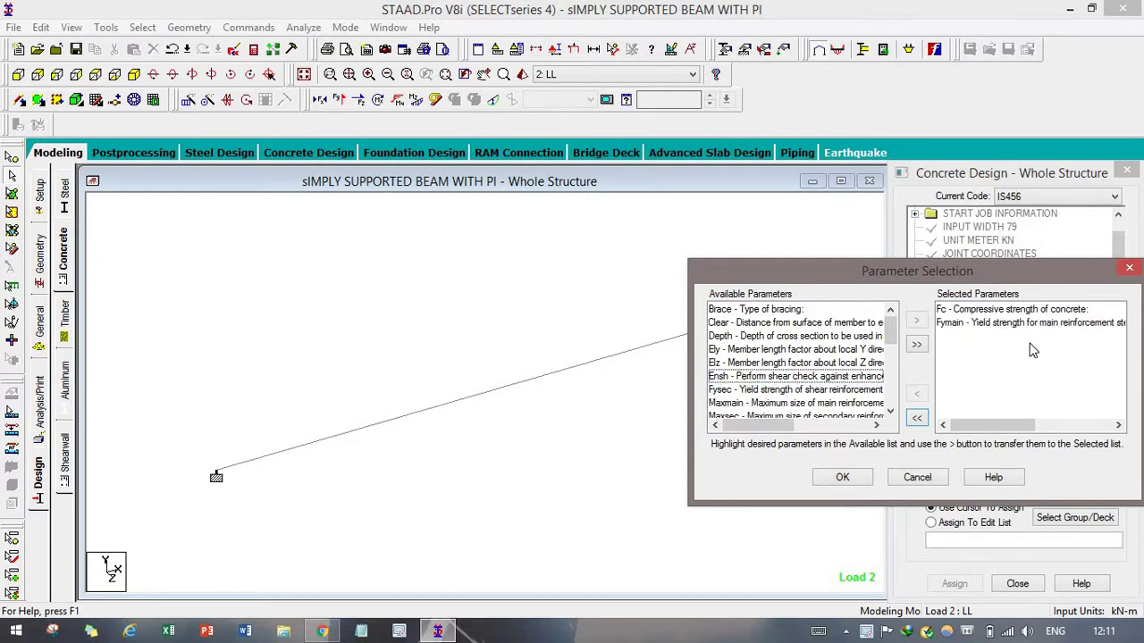
pyautogui.click(842, 478)
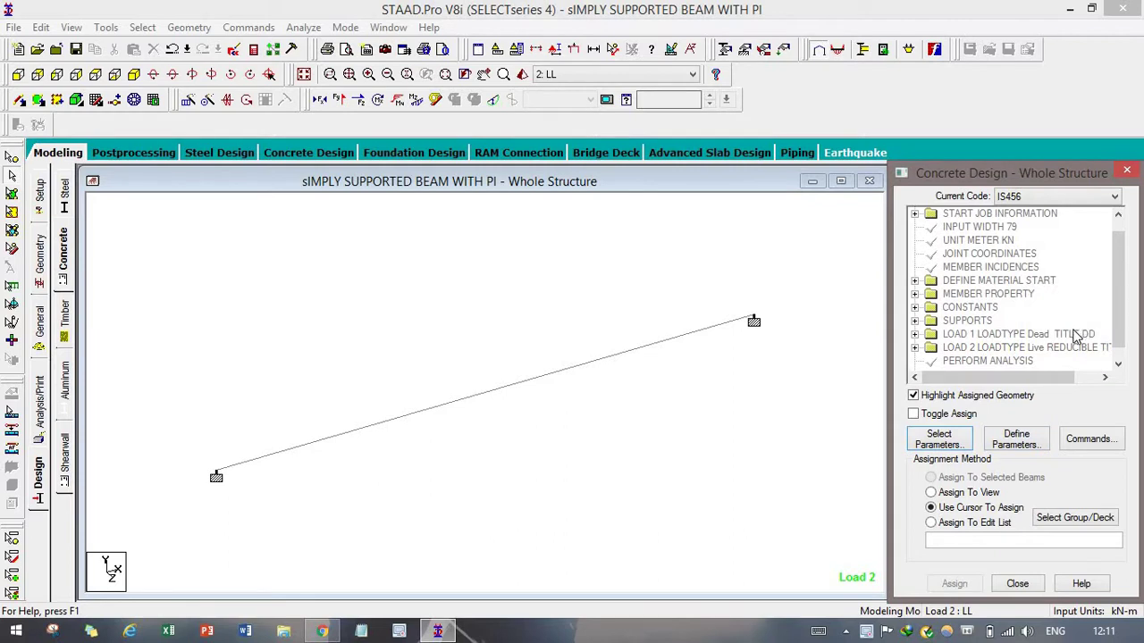
# - Add the FC design parameter with a concrete compressive strength of 25000 kN/m2
pyautogui.click(1016, 439)
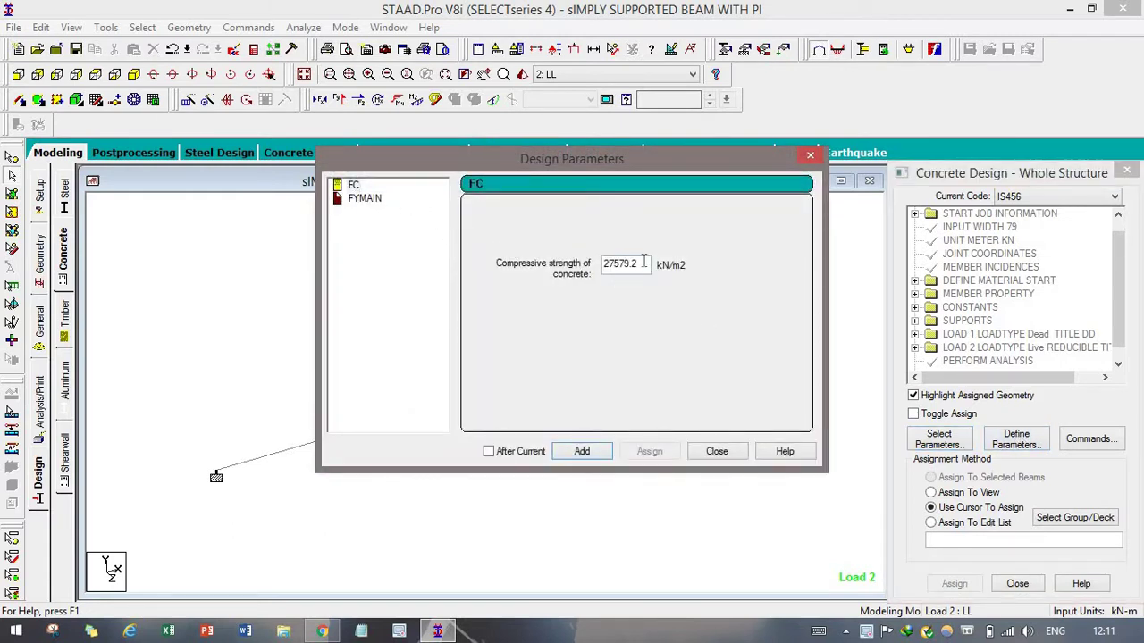
pyautogui.moveTo(588, 259); pyautogui.dragTo(588, 265)
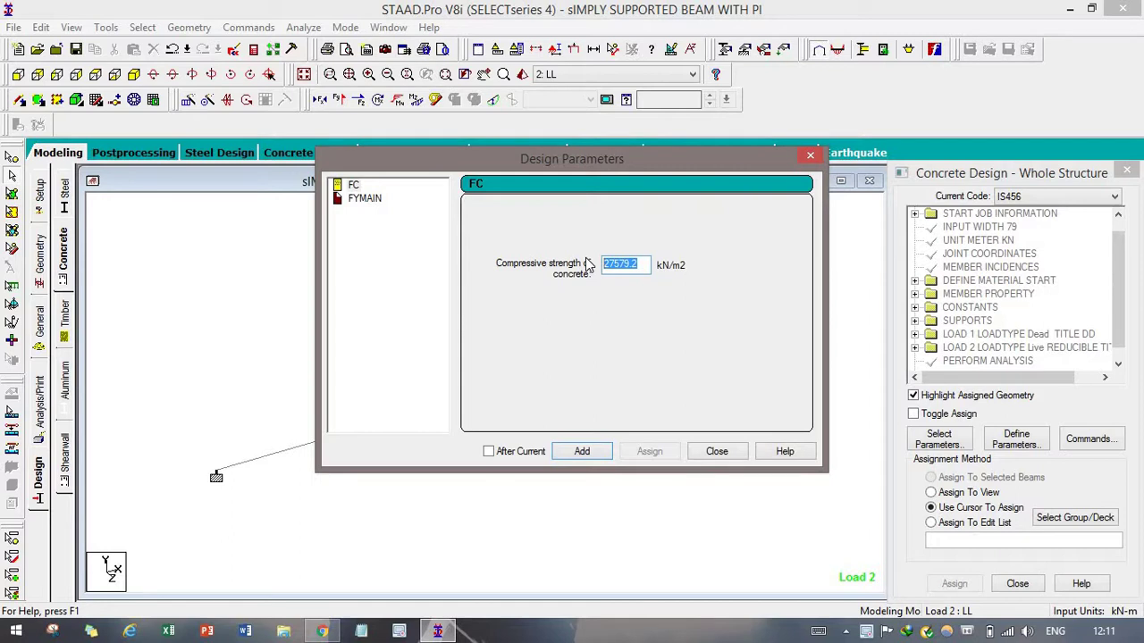
pyautogui.write('25000')
pyautogui.click(582, 451)
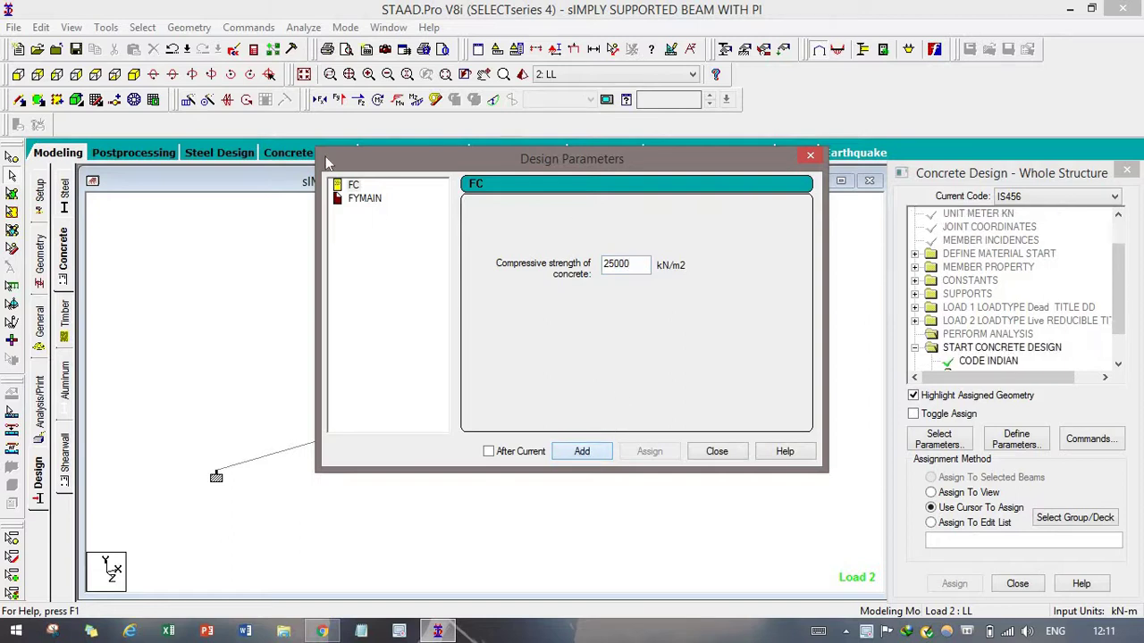
# - Add the FYMAIN design parameter with a main reinforcement yield strength of 415000 kN/m2
pyautogui.click(362, 199)
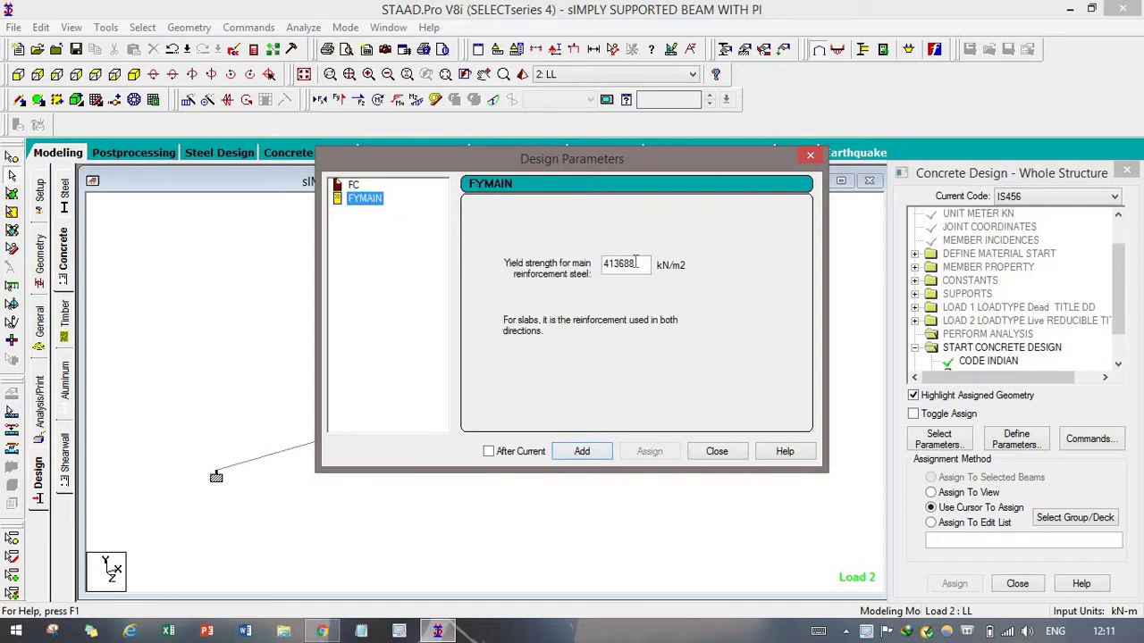
pyautogui.press('Tab')
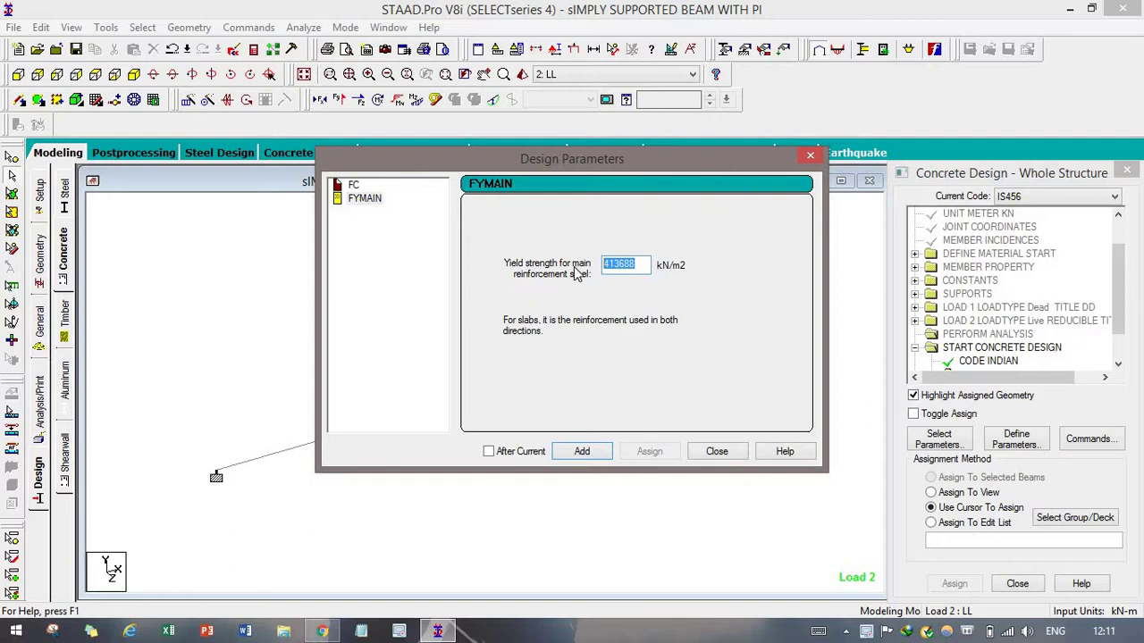
pyautogui.write('415000')
pyautogui.click(721, 454)
pyautogui.moveTo(1114, 293); pyautogui.dragTo(1110, 351)
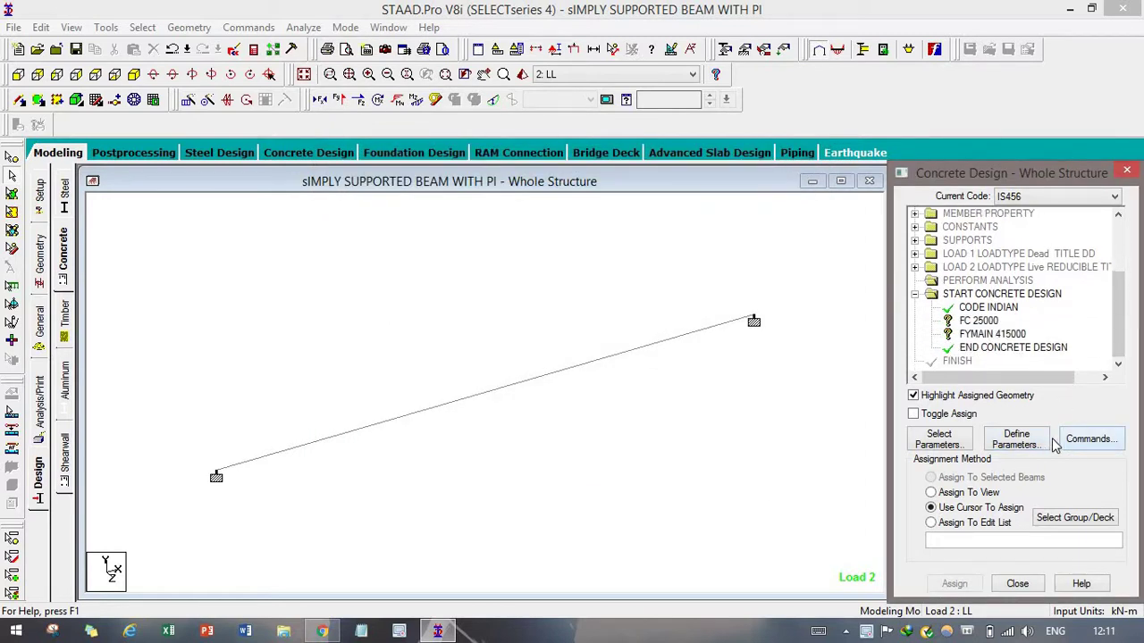
# - Add the DESIGN BEAM and TAKE OFF commands to the concrete design
pyautogui.click(1089, 440)
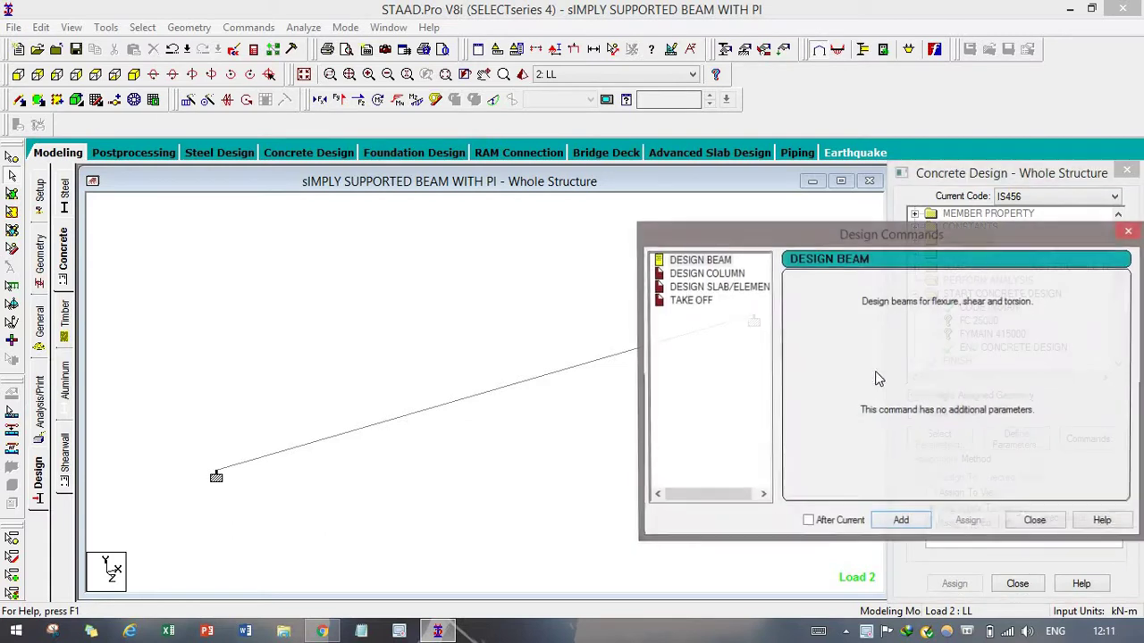
pyautogui.click(700, 260)
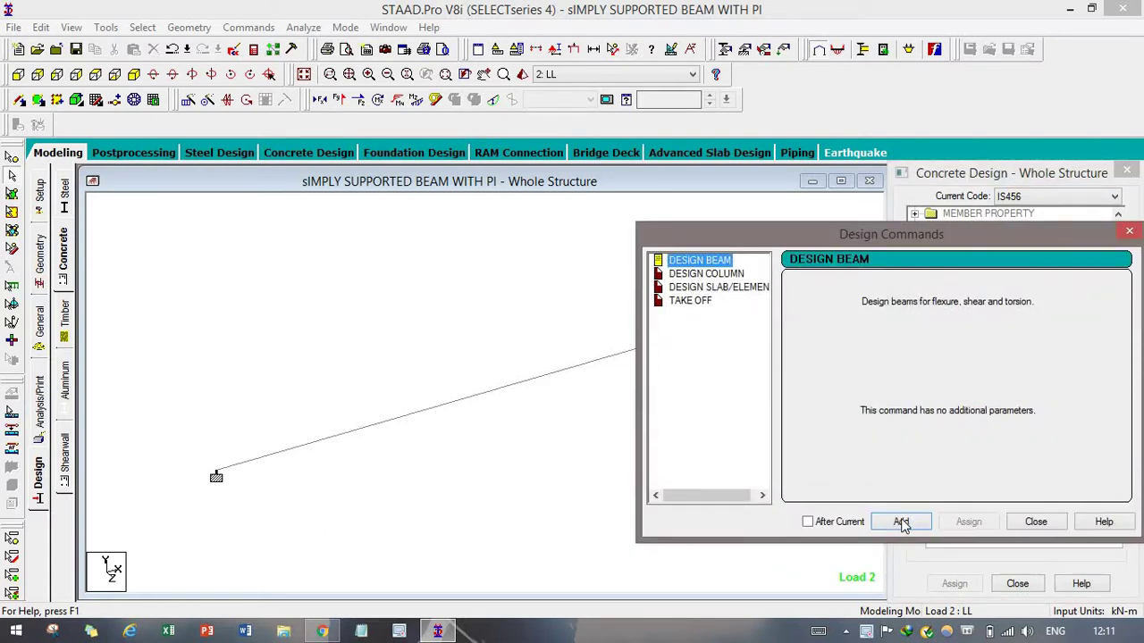
pyautogui.click(901, 522)
pyautogui.click(689, 302)
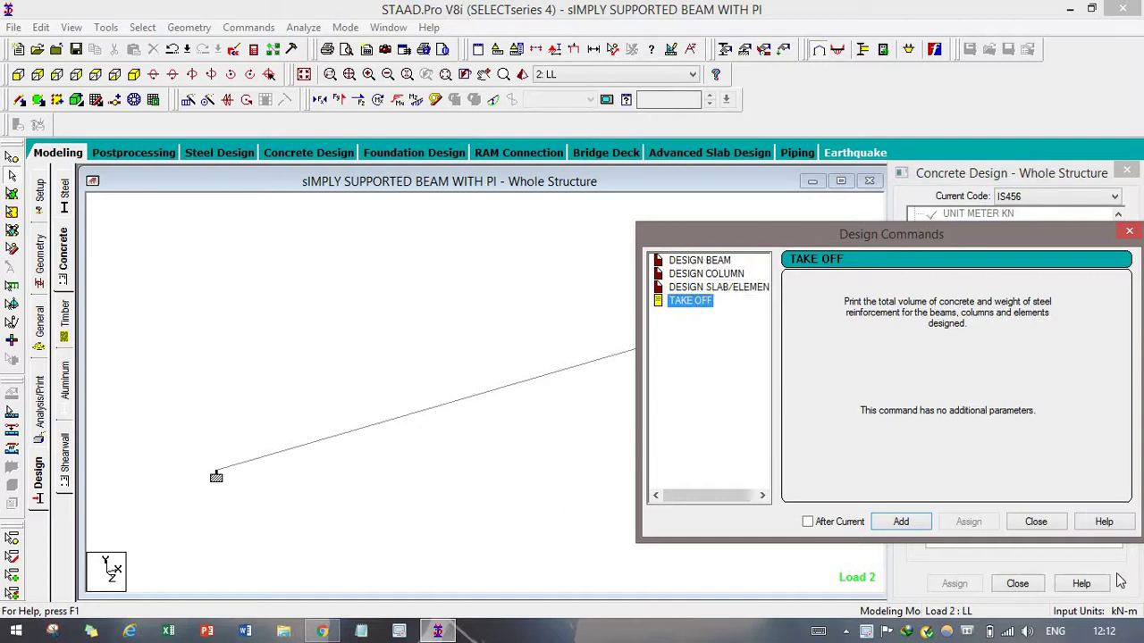
pyautogui.click(902, 523)
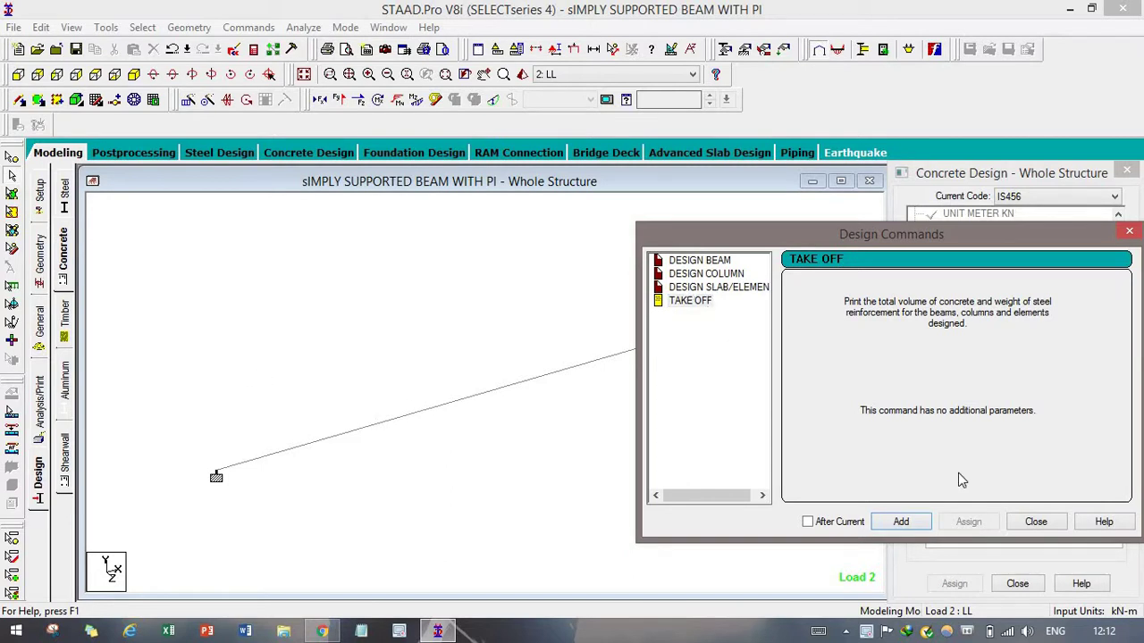
pyautogui.click(1036, 522)
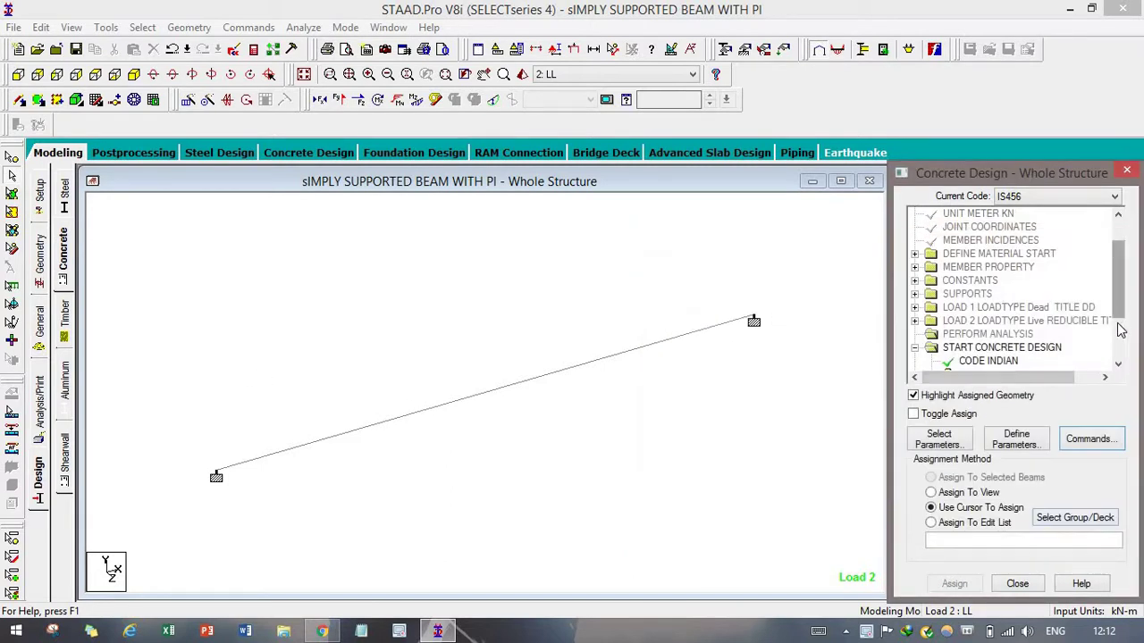
# - Select the whole beam and assign the FC 25000 parameter to it
pyautogui.scroll(-3, 1121, 326)
pyautogui.click(978, 295)
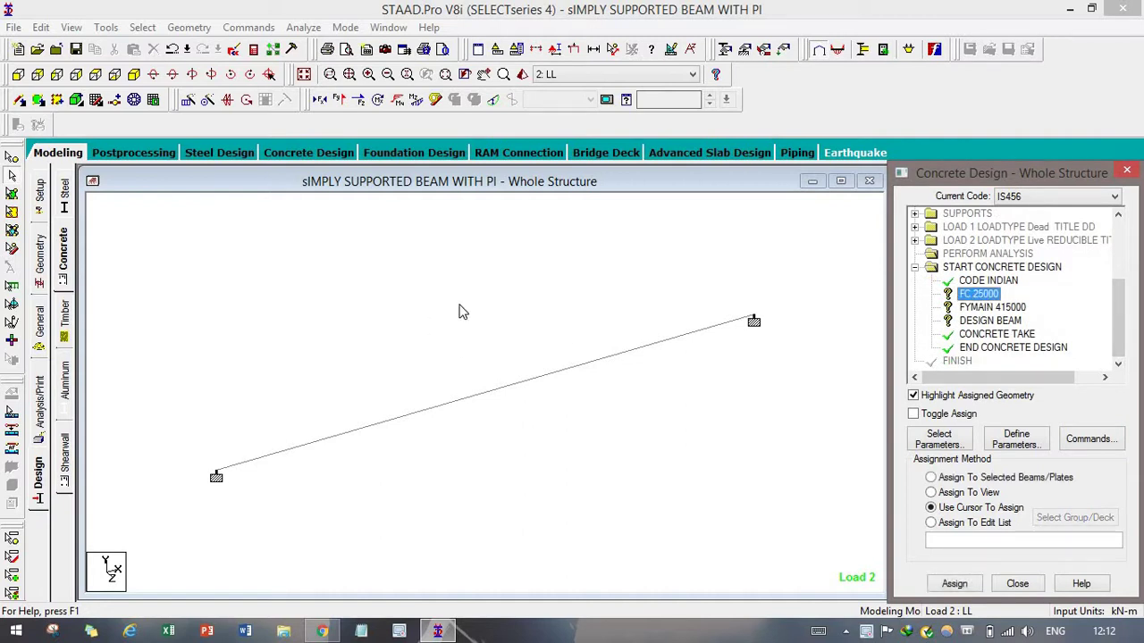
pyautogui.click(449, 347)
pyautogui.moveTo(204, 252); pyautogui.dragTo(757, 534)
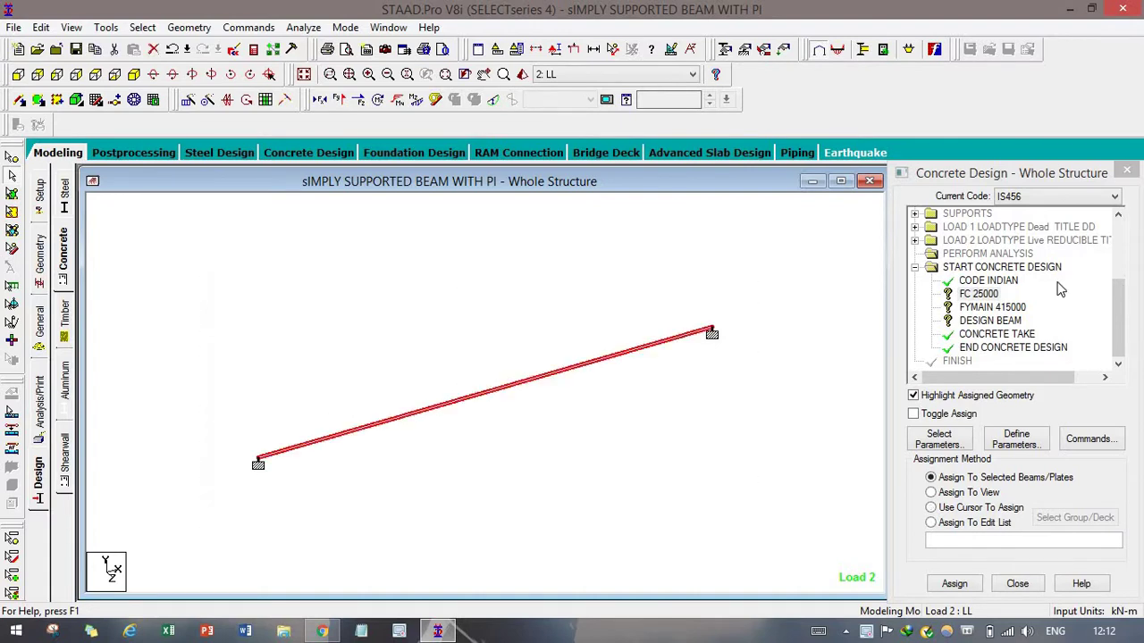
pyautogui.click(983, 295)
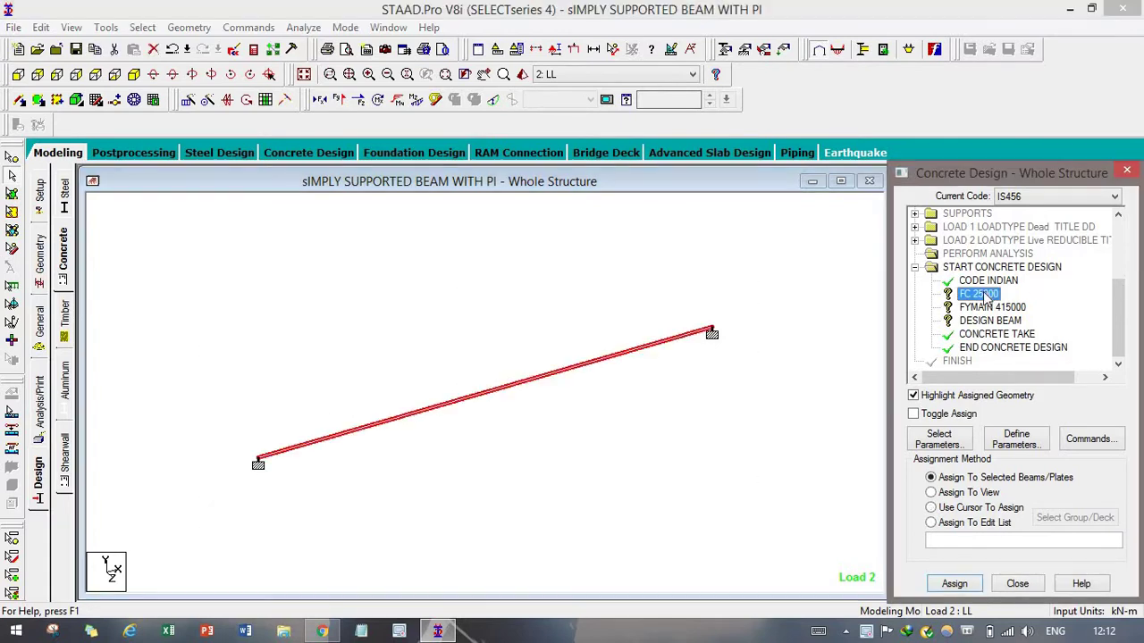
pyautogui.click(953, 583)
pyautogui.click(1012, 435)
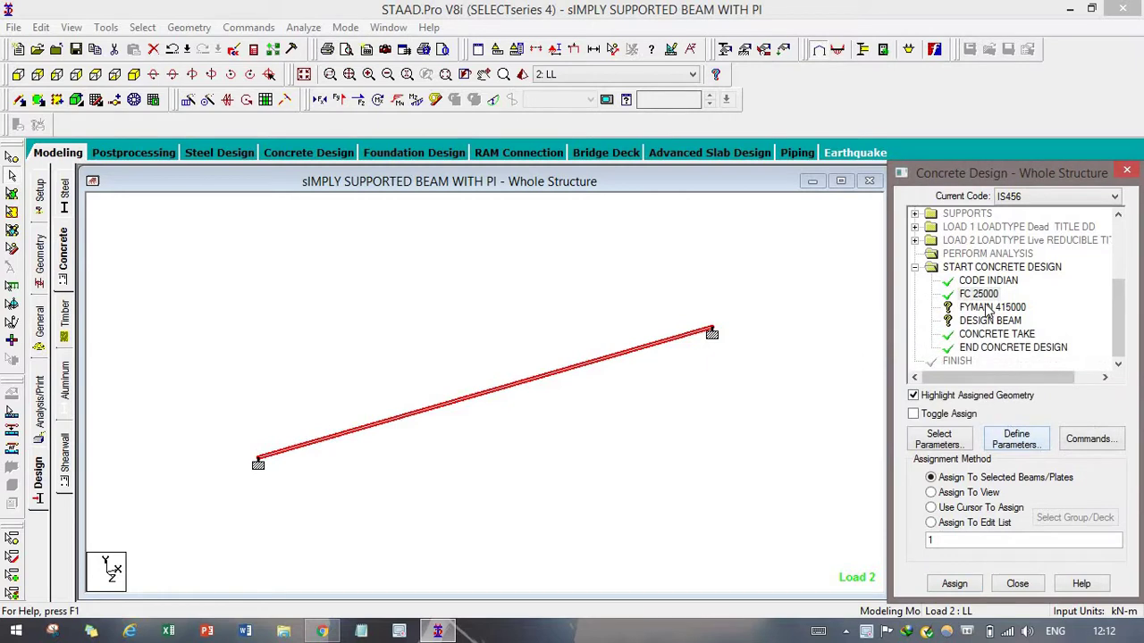
# - Assign the FYMAIN 415000 parameter to the selected beam
pyautogui.click(990, 307)
pyautogui.moveTo(169, 265); pyautogui.dragTo(845, 545)
pyautogui.click(994, 308)
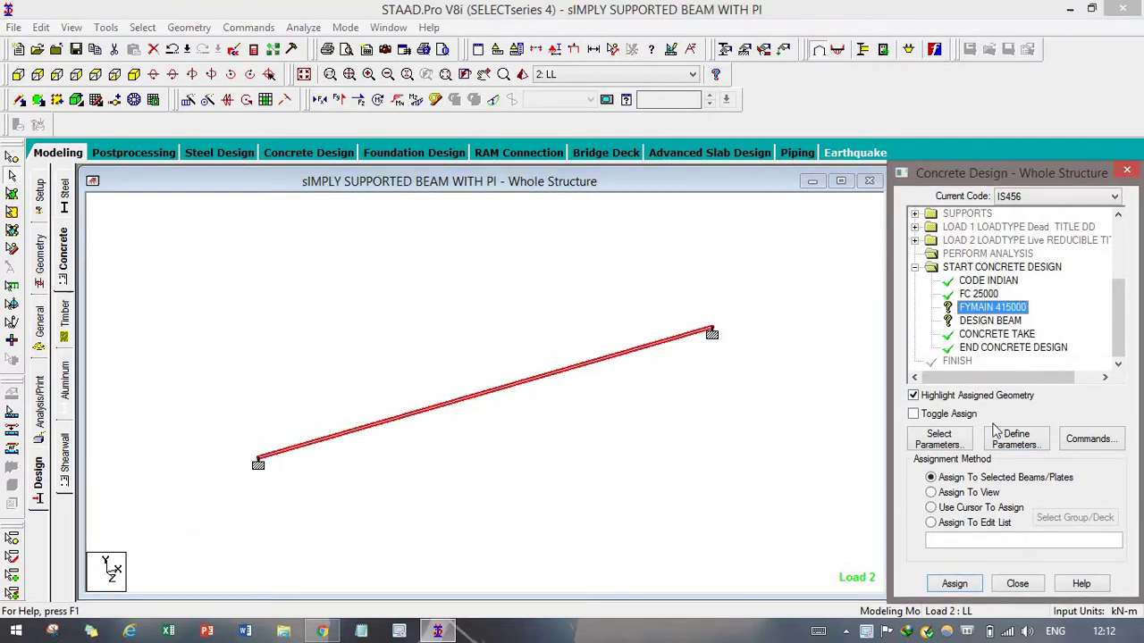
pyautogui.click(954, 584)
pyautogui.click(946, 433)
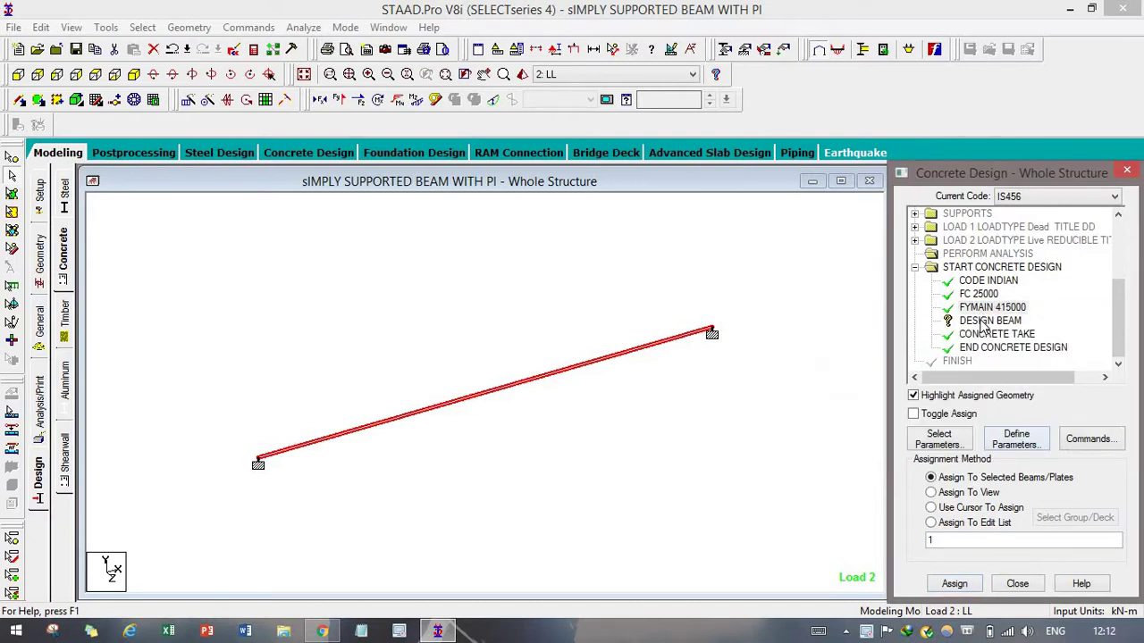
# - Assign the DESIGN BEAM command to the selected beam
pyautogui.click(987, 320)
pyautogui.moveTo(217, 242); pyautogui.dragTo(798, 526)
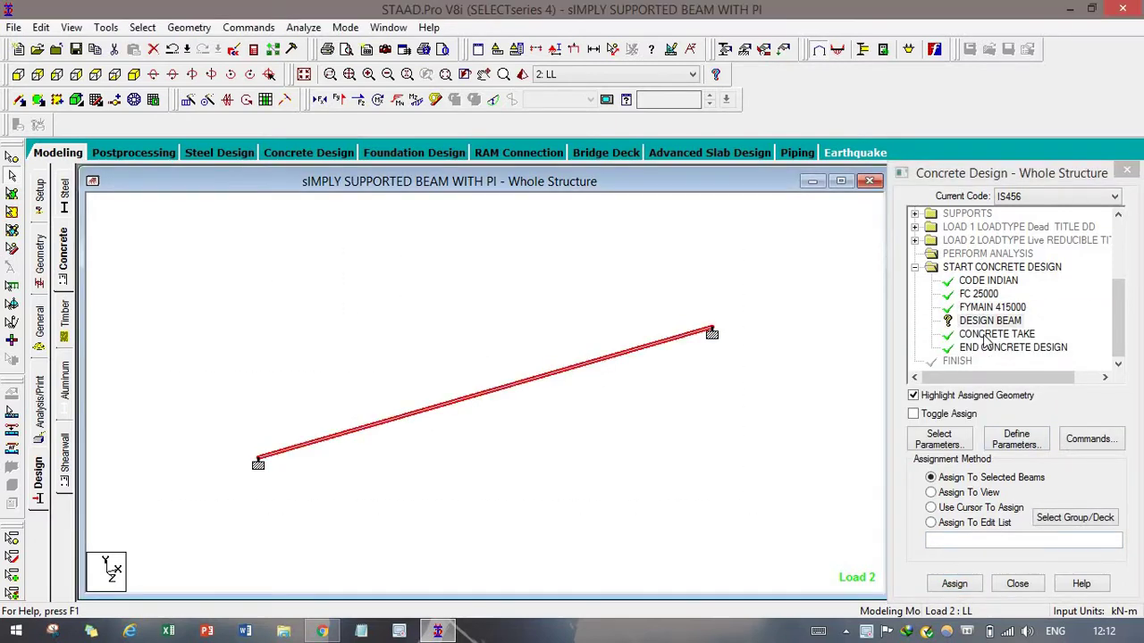
pyautogui.click(955, 584)
pyautogui.click(1018, 427)
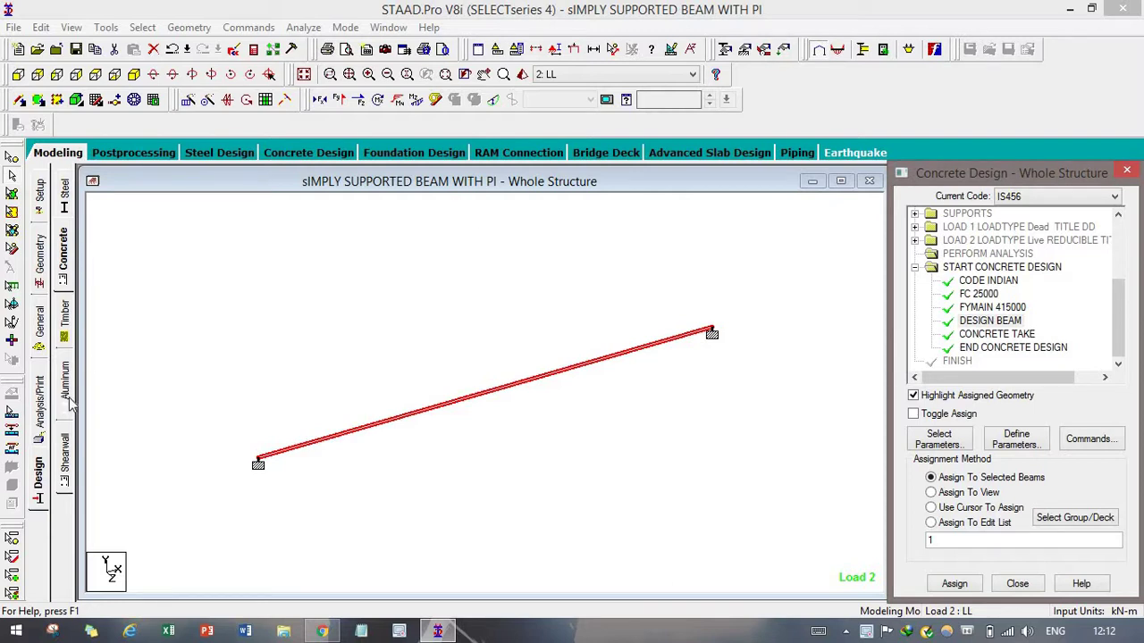
# - Add another Perform Analysis command with the No Print option after the concrete design
pyautogui.click(38, 413)
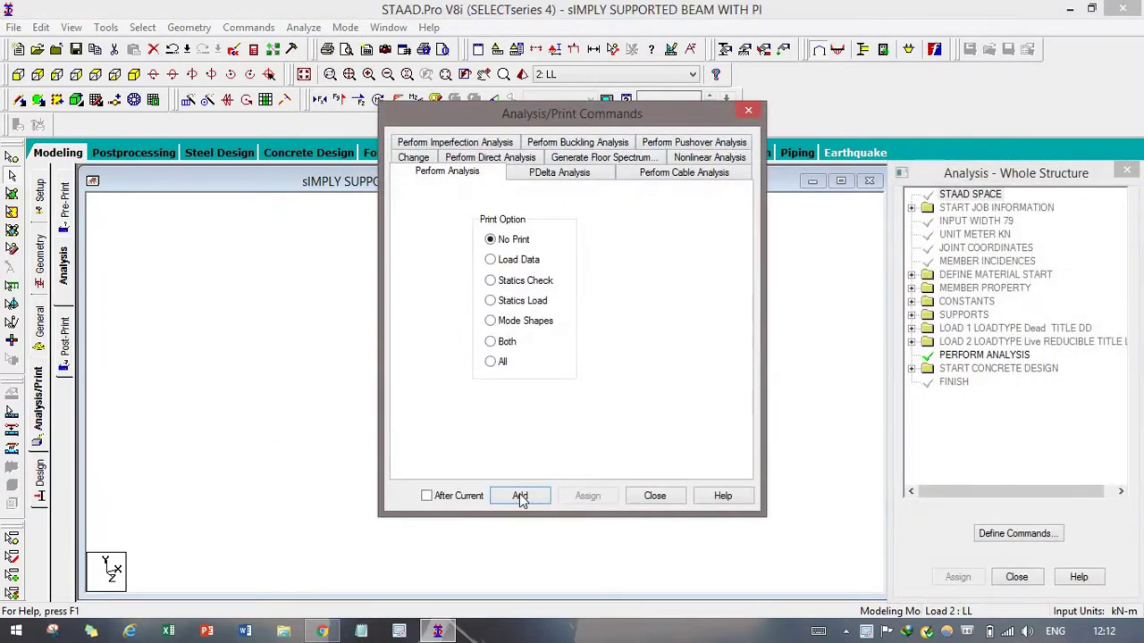
pyautogui.click(522, 497)
pyautogui.click(638, 500)
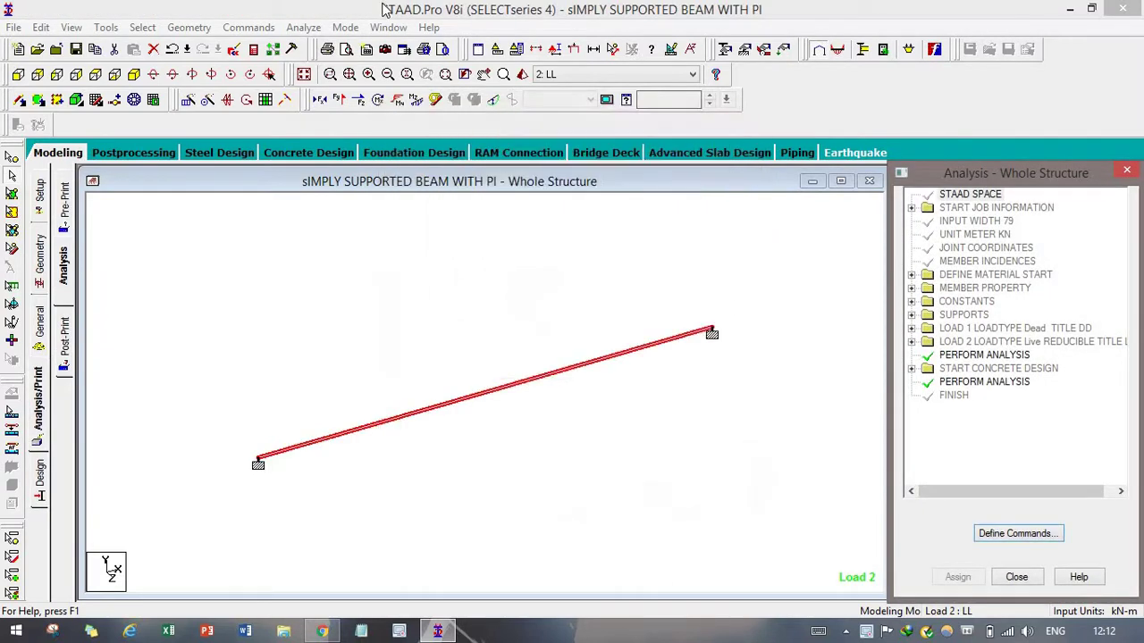
# - Run the analysis and save the modified structure over the existing file
pyautogui.click(307, 28)
pyautogui.click(295, 41)
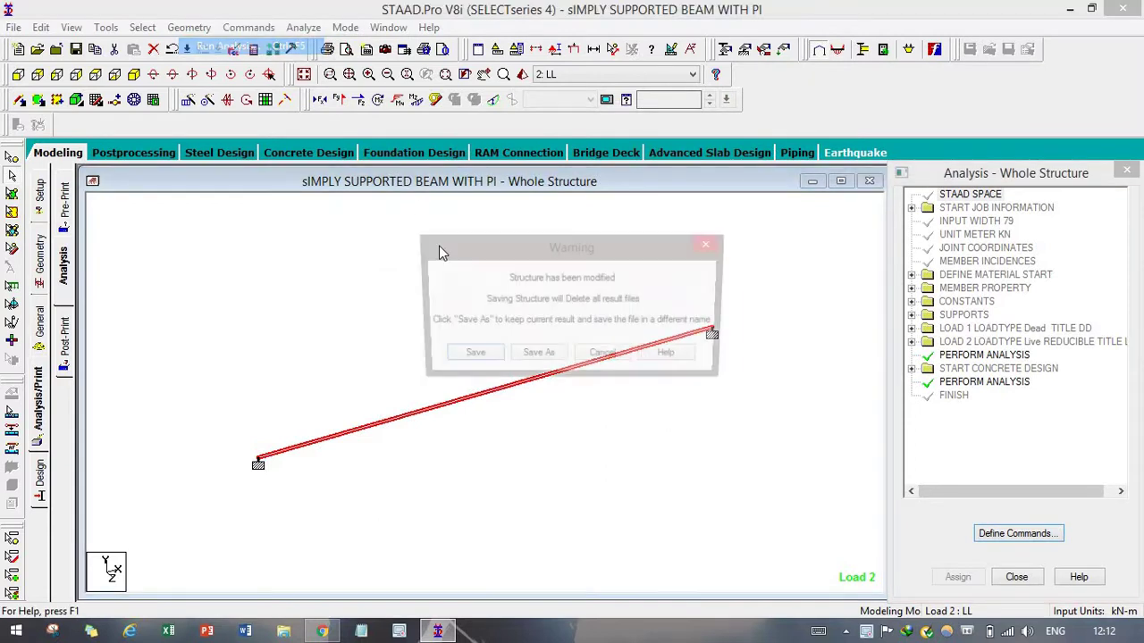
pyautogui.click(467, 353)
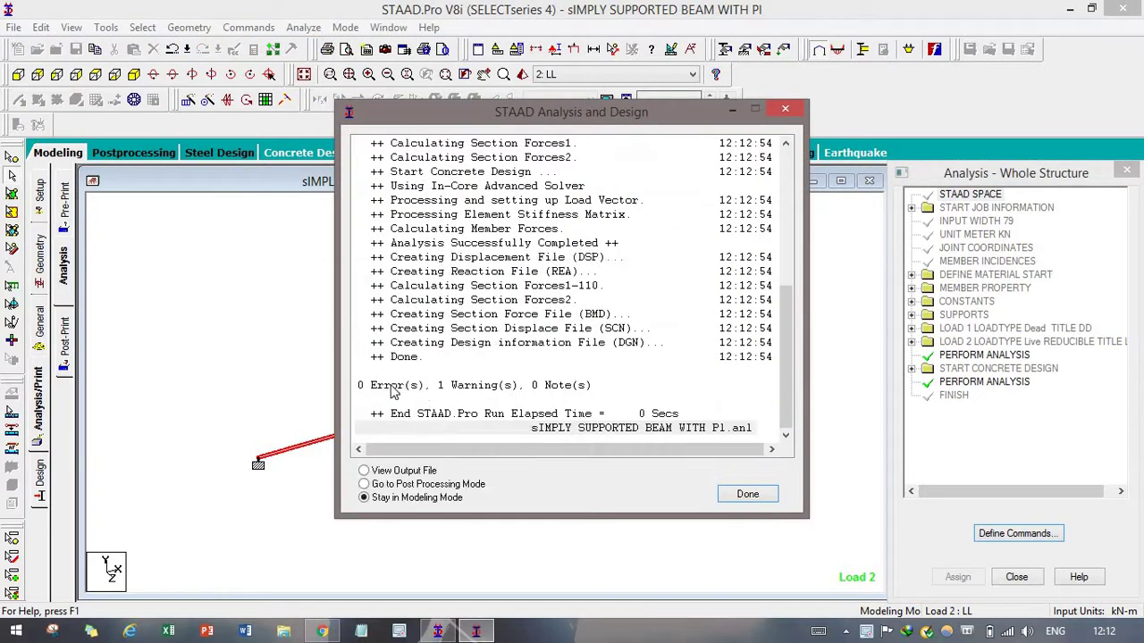
# - Go to post-processing mode with load cases 1 DD and 2 LL included in the results
pyautogui.click(413, 485)
pyautogui.click(745, 496)
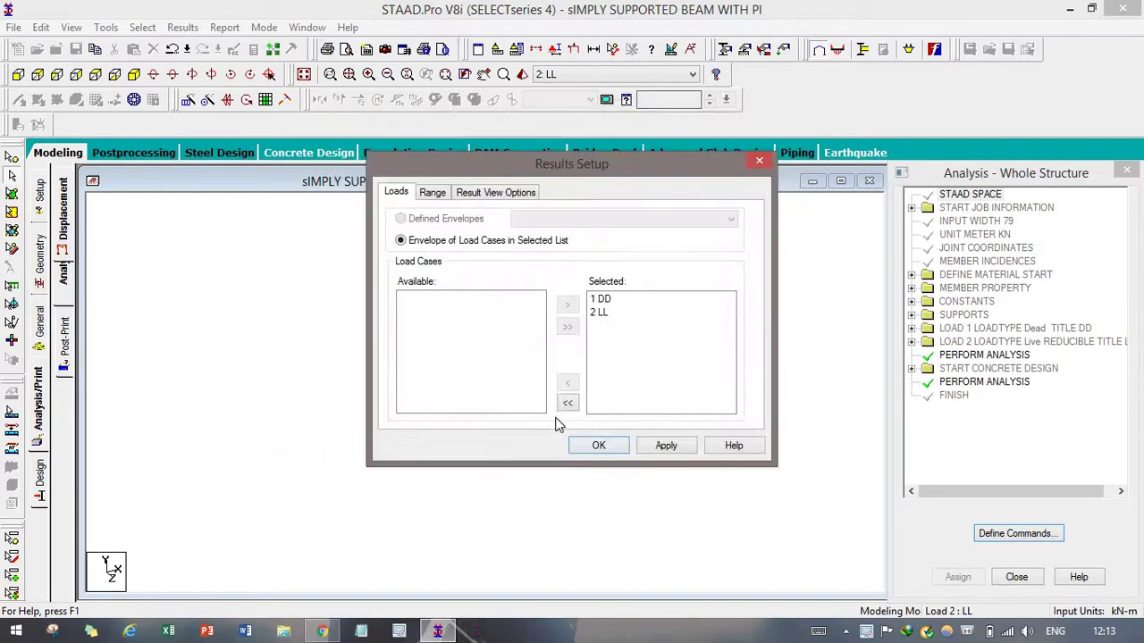
pyautogui.click(605, 304)
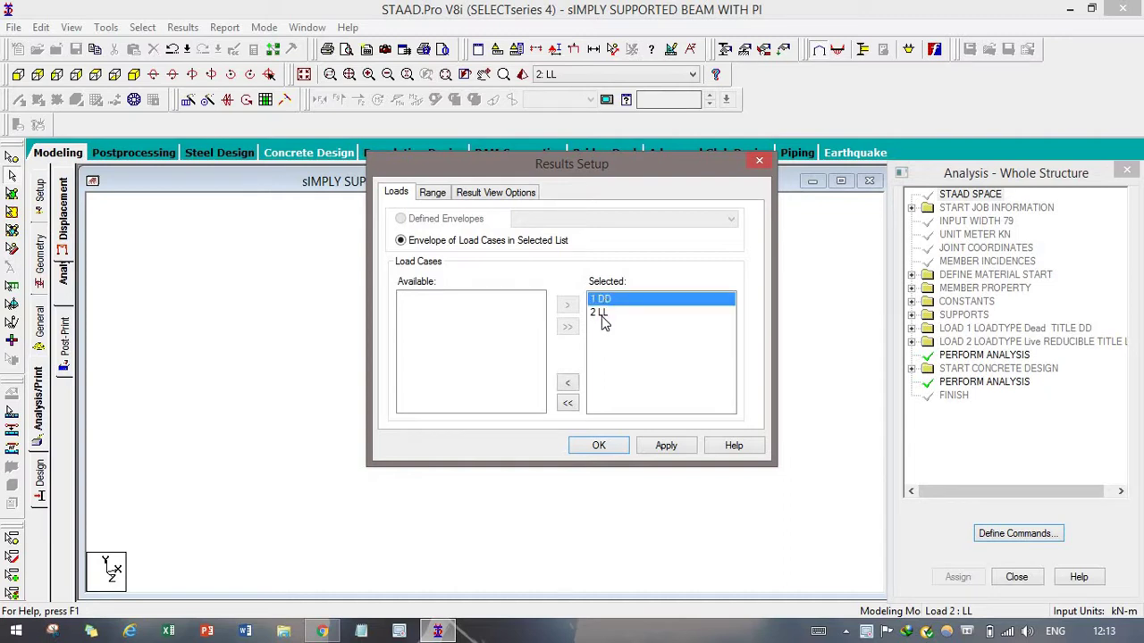
pyautogui.keyDown('shift'); pyautogui.click(600, 313); pyautogui.keyUp('shift')
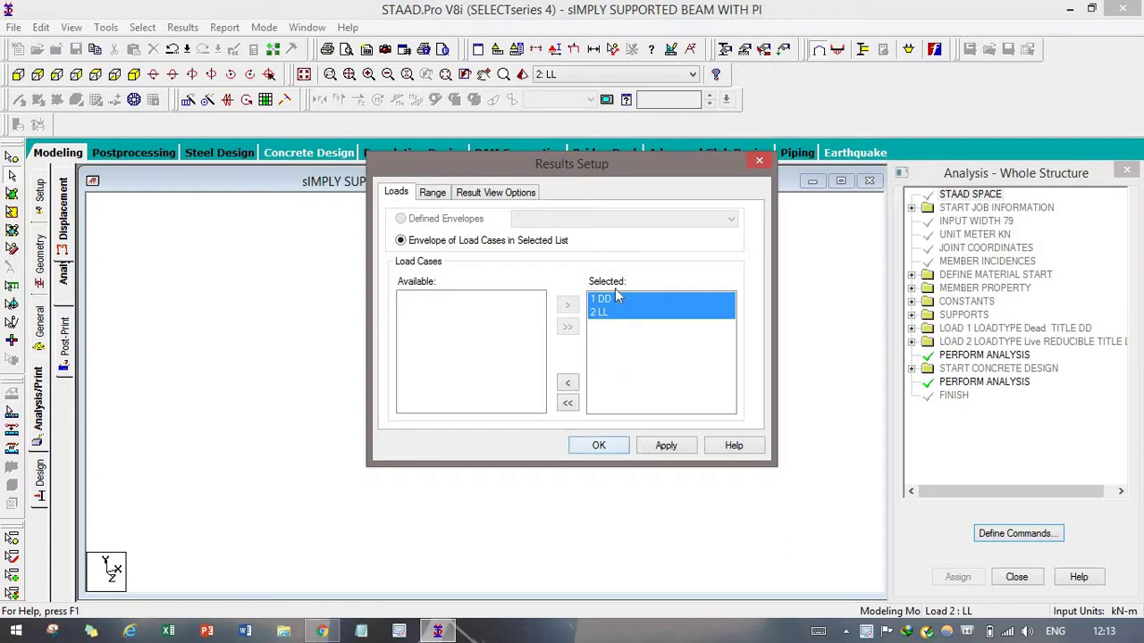
pyautogui.click(599, 446)
pyautogui.click(599, 446)
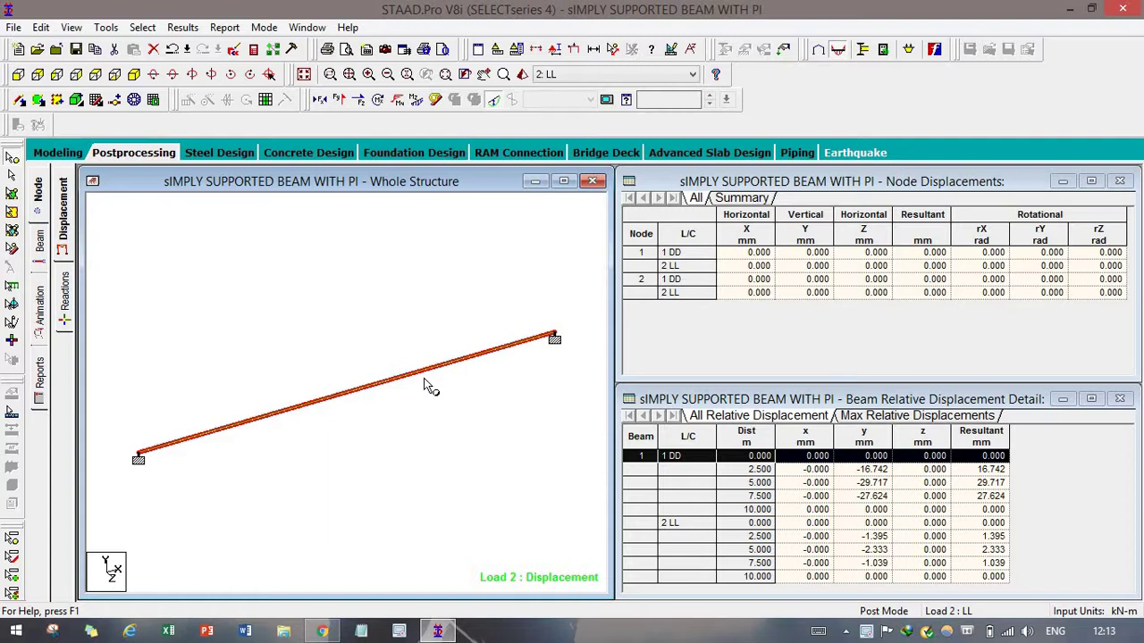
# - Hide the beam's deflected shape and examine the Bending Z moment diagram for load case 2 LL
pyautogui.click(361, 388)
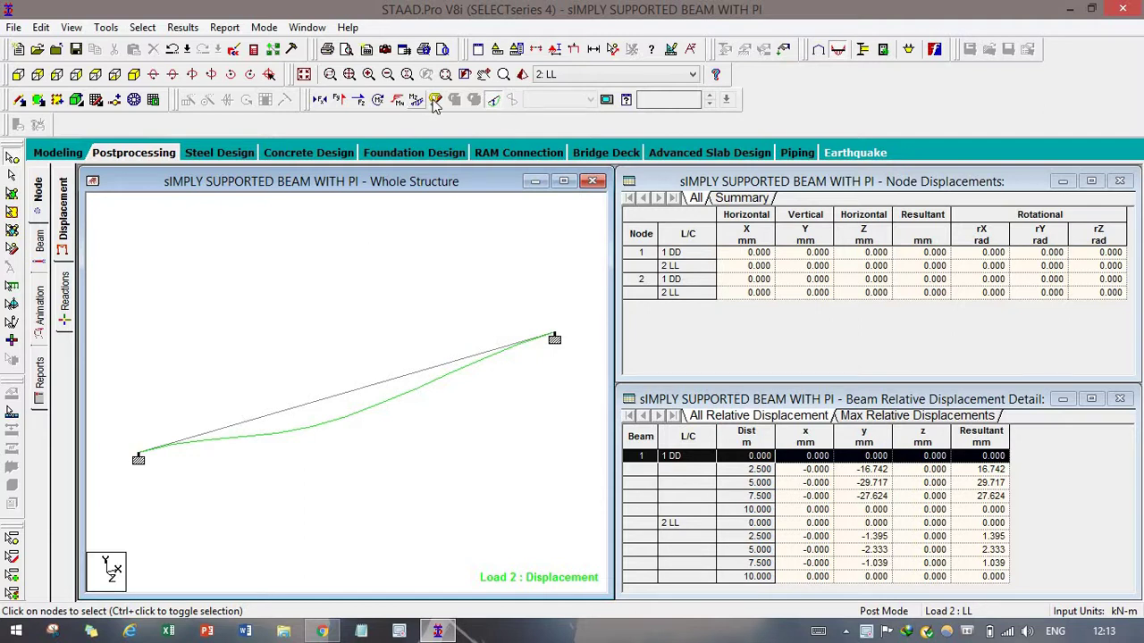
pyautogui.click(496, 101)
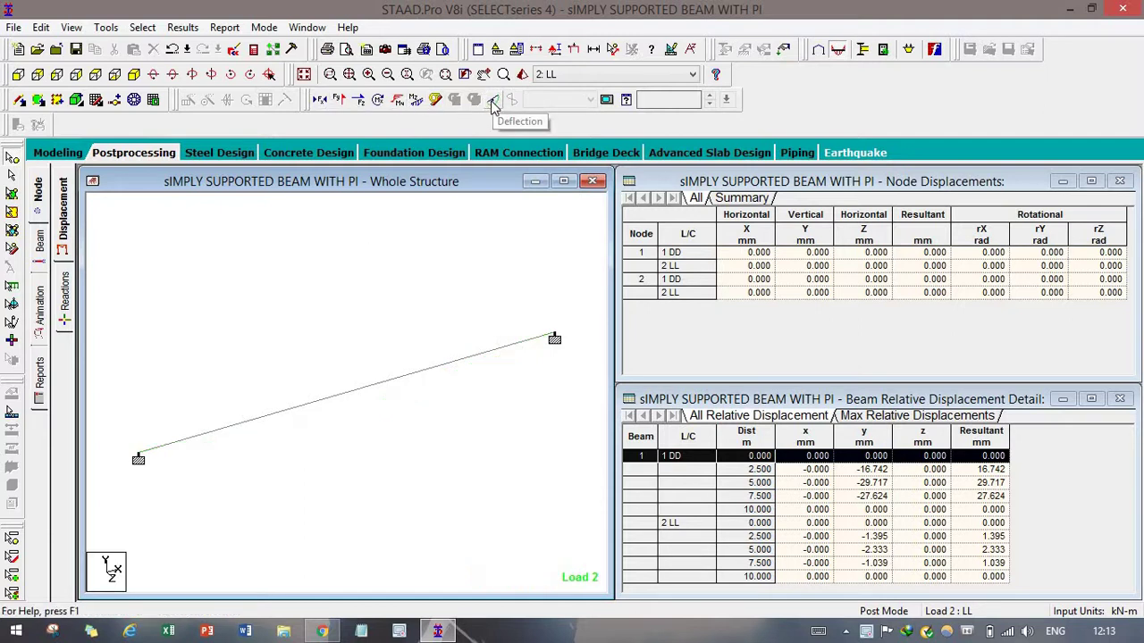
pyautogui.click(418, 101)
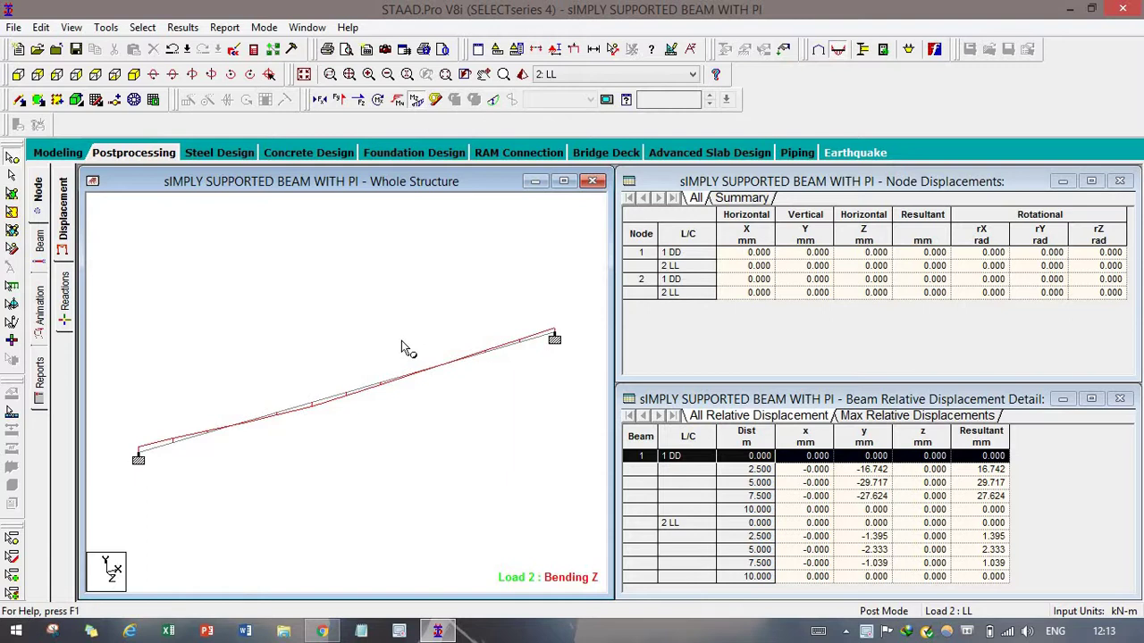
pyautogui.press('Right')
pyautogui.press('Right')
pyautogui.press('Down')
pyautogui.press('Down')
pyautogui.press('Down')
pyautogui.press('Down')
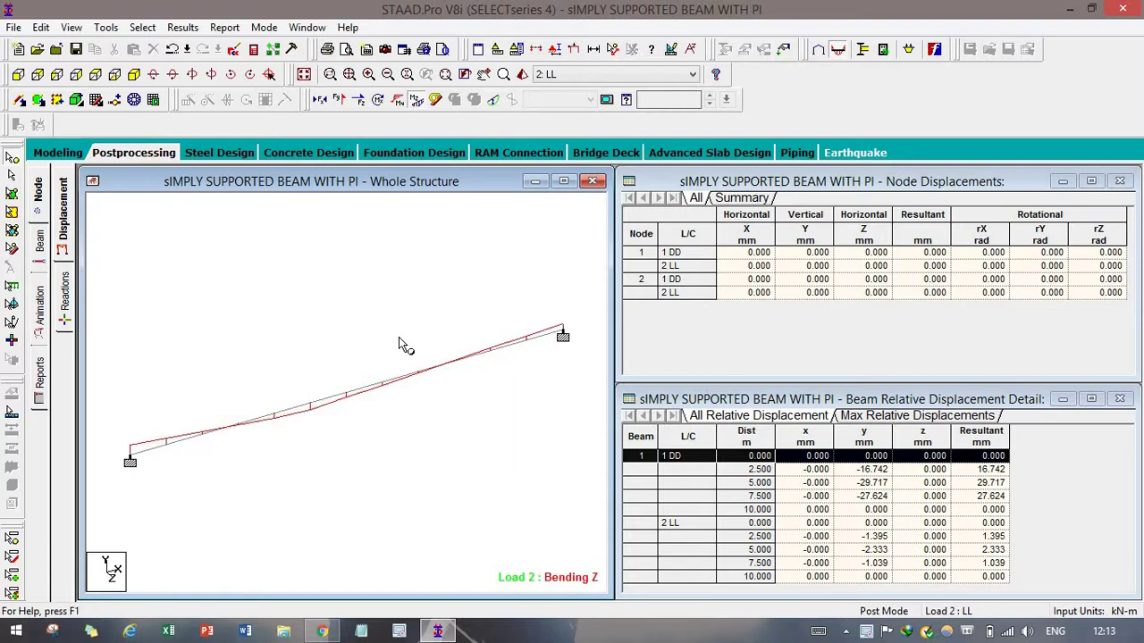
pyautogui.press('Down')
pyautogui.press('Down')
pyautogui.press('Down')
pyautogui.press('Down')
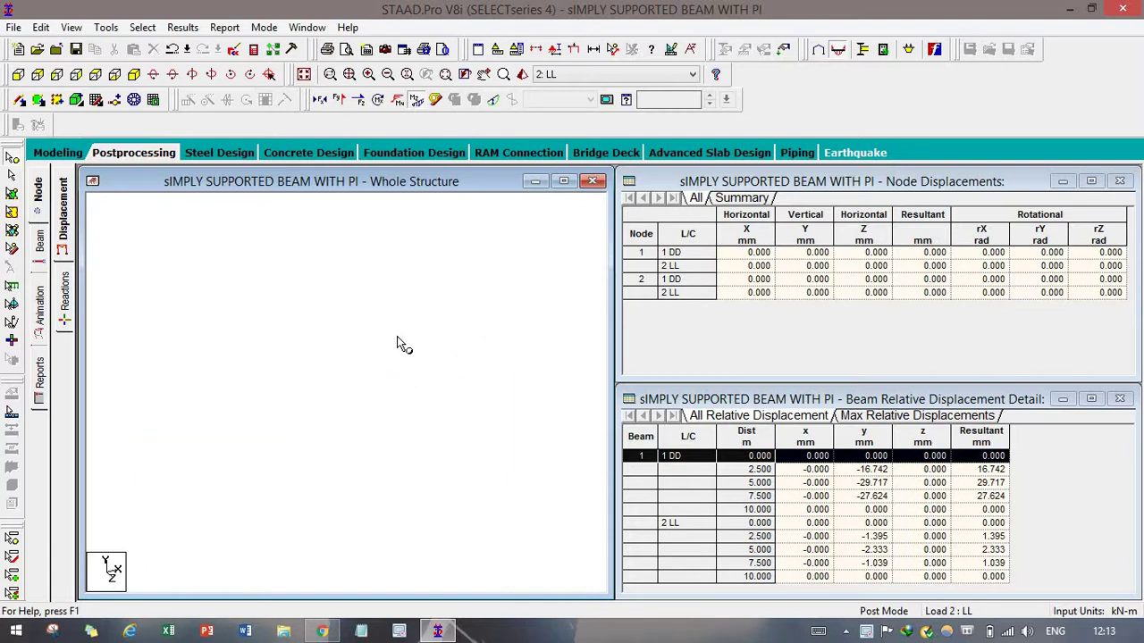
# - Check the Bending Y diagram, then replace the moment diagrams with the Shear Y diagram for load case 2 LL
pyautogui.click(397, 99)
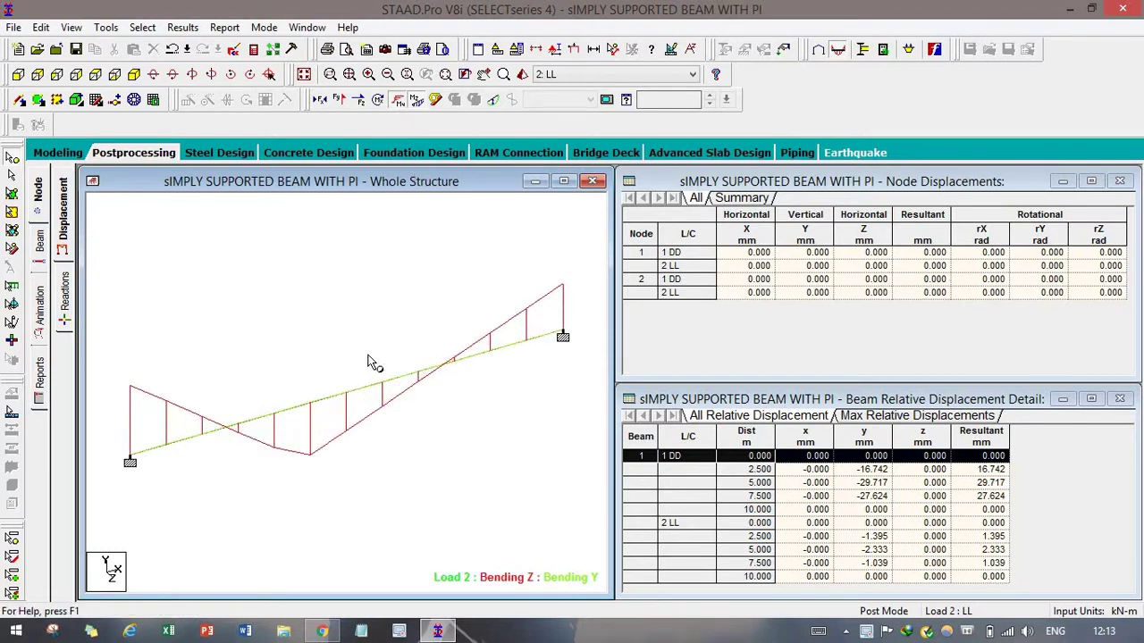
pyautogui.click(408, 102)
pyautogui.click(398, 101)
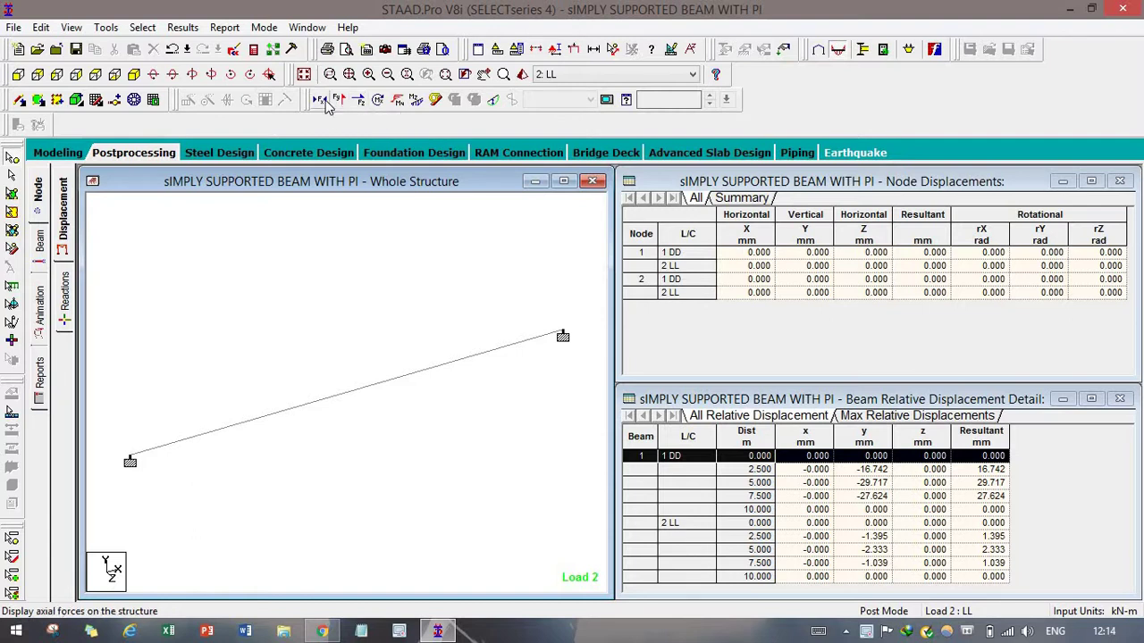
pyautogui.click(330, 102)
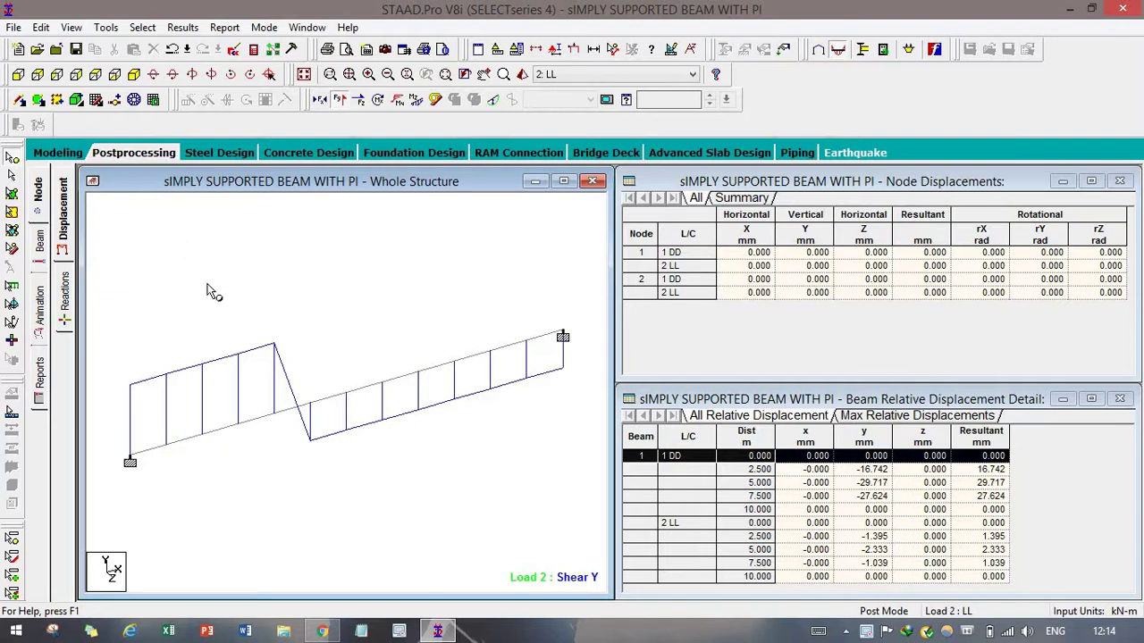
pyautogui.click(41, 378)
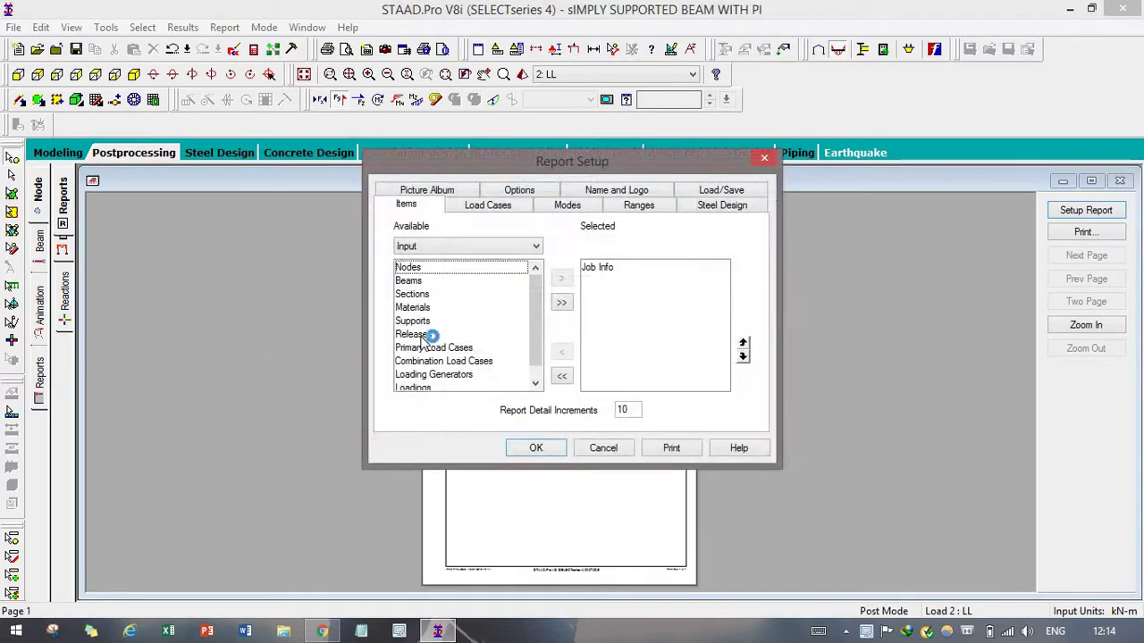
pyautogui.click(429, 281)
pyautogui.click(603, 448)
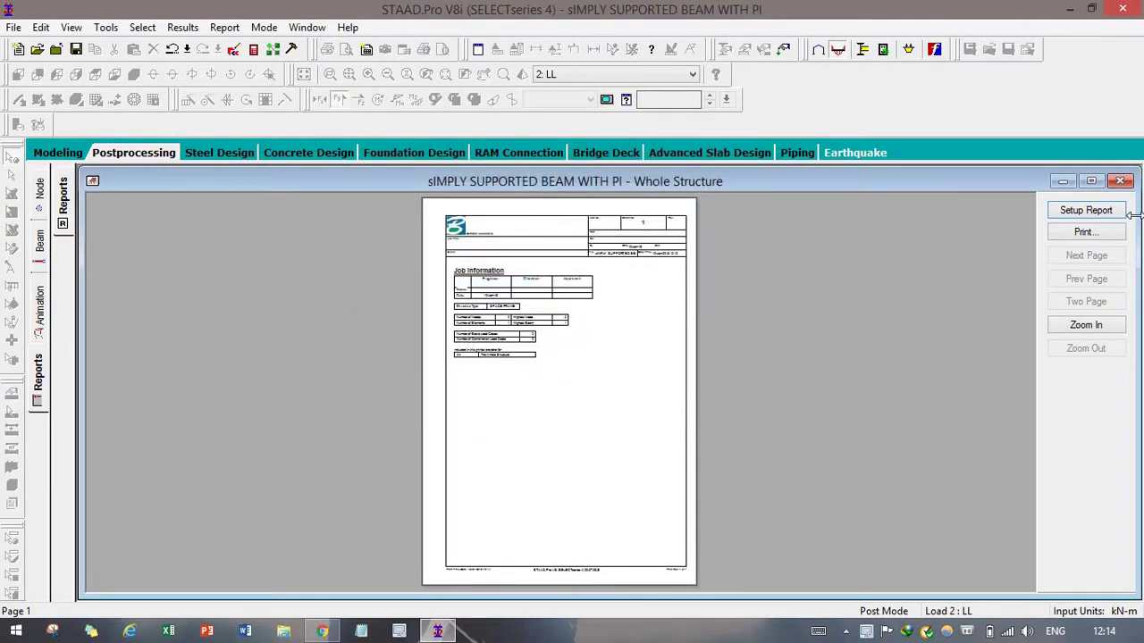
# - Close the structure and reopen the sIMPLY SUPPORTED BEAM WITH Pl file from the recent files
pyautogui.click(1121, 183)
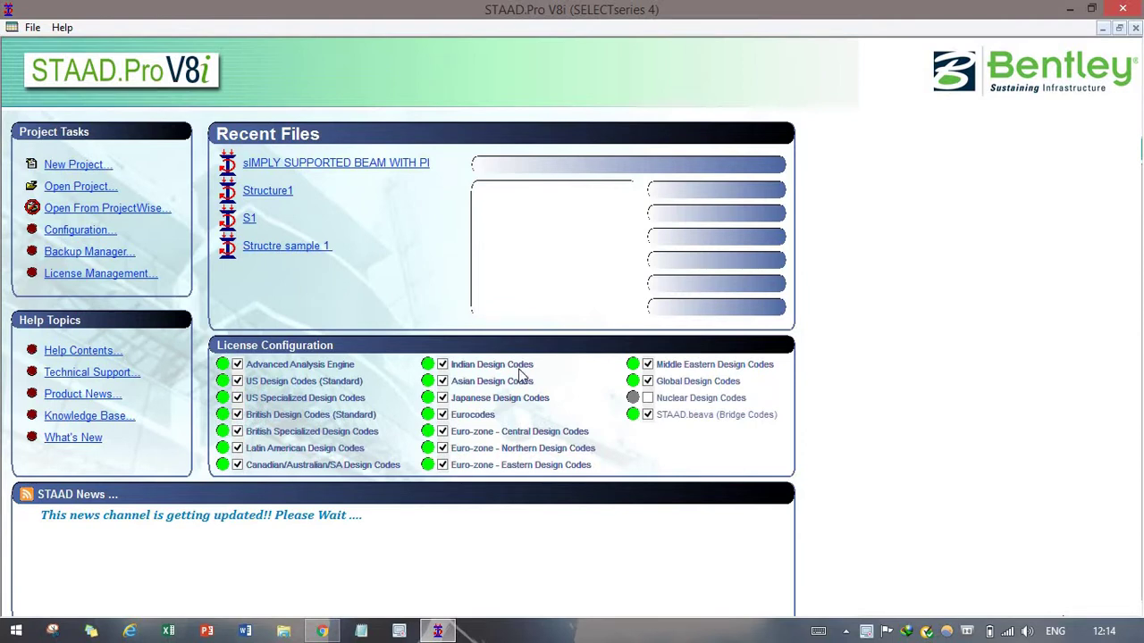
pyautogui.click(301, 168)
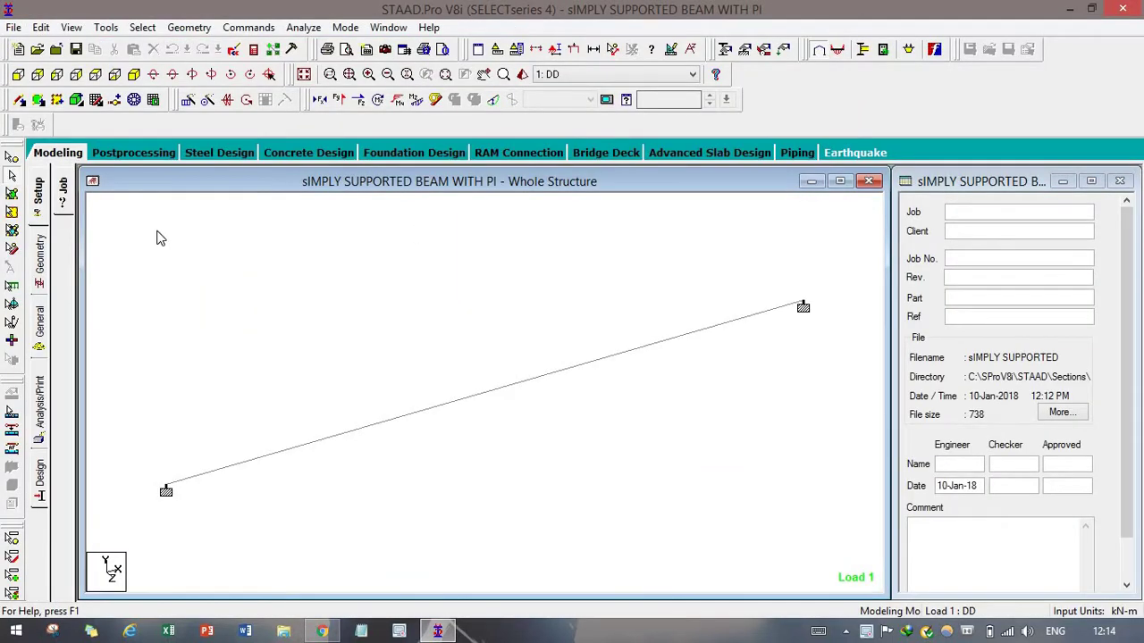
# - Rerun the analysis and open its output file
pyautogui.click(303, 27)
pyautogui.click(300, 50)
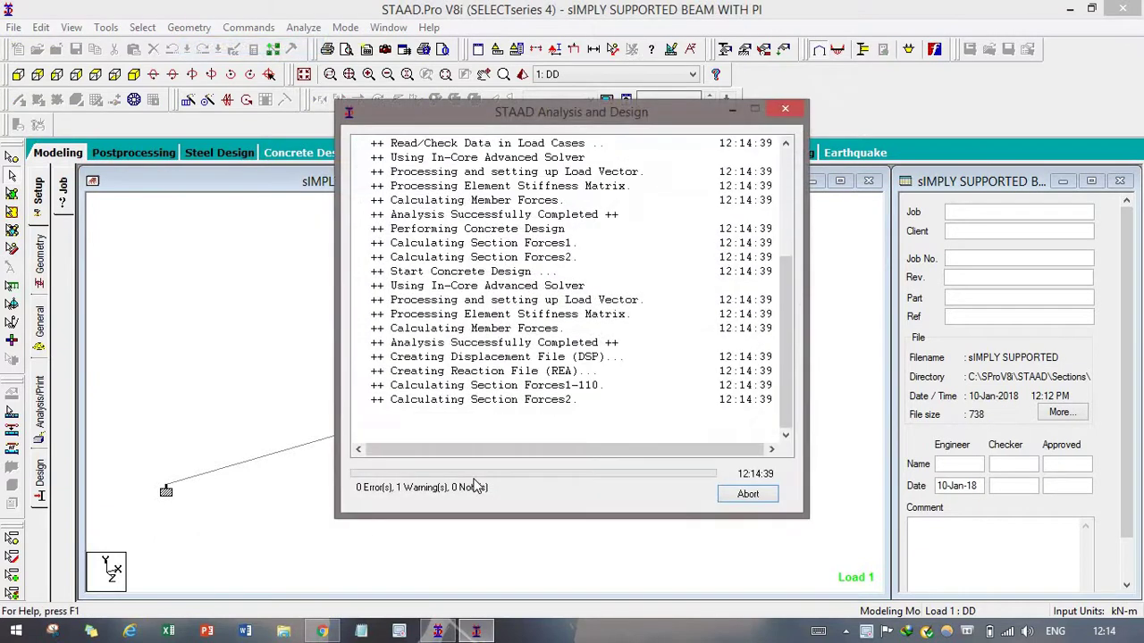
pyautogui.click(420, 474)
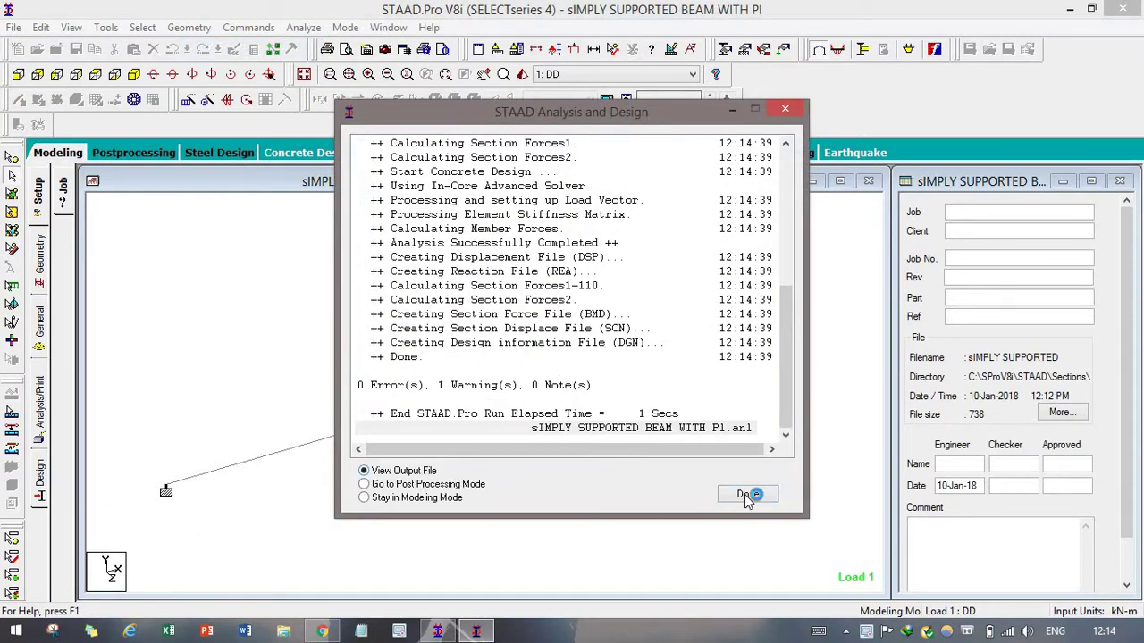
pyautogui.click(747, 494)
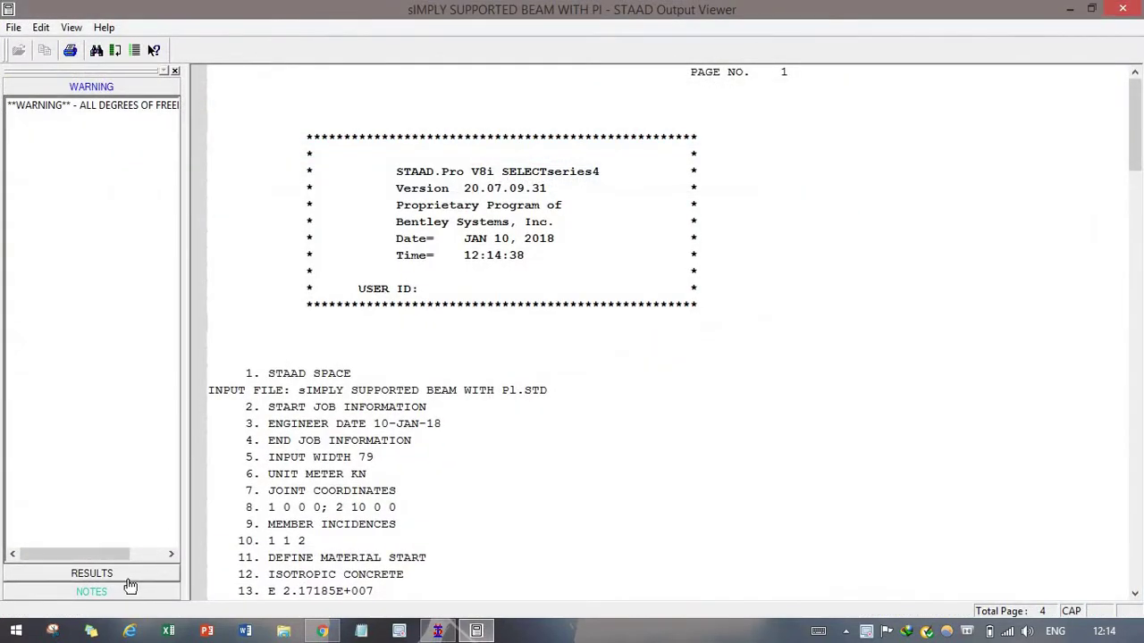
# - Go to the CONCRETE DESIGN results and review the beam's required and provided reinforcement summaries
pyautogui.click(127, 577)
pyautogui.click(53, 124)
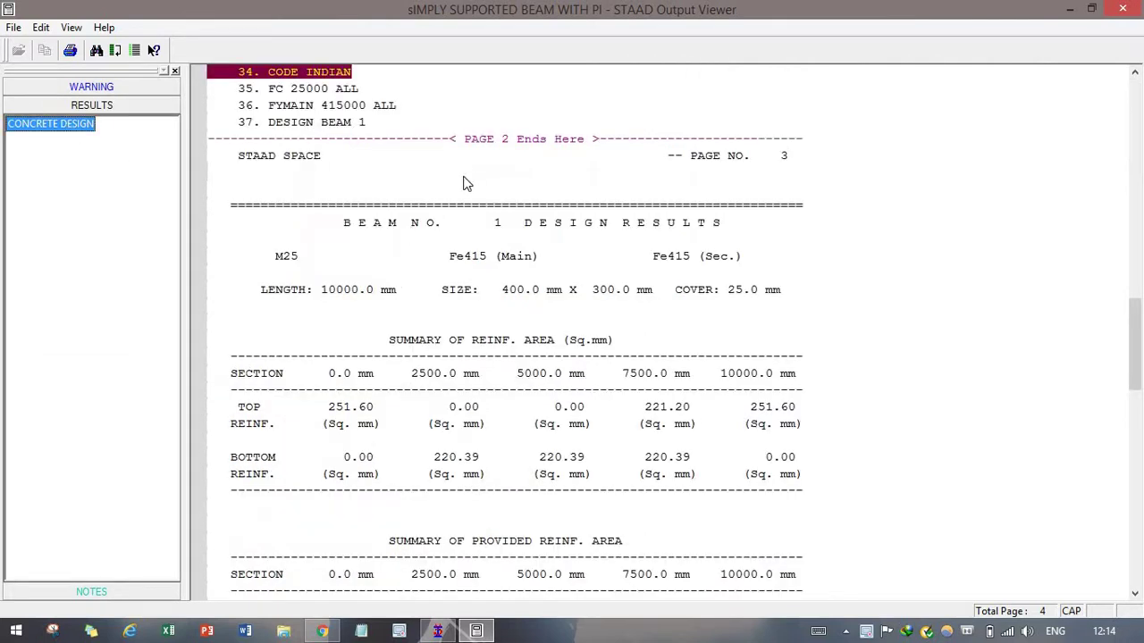
pyautogui.scroll(-2, 421, 362)
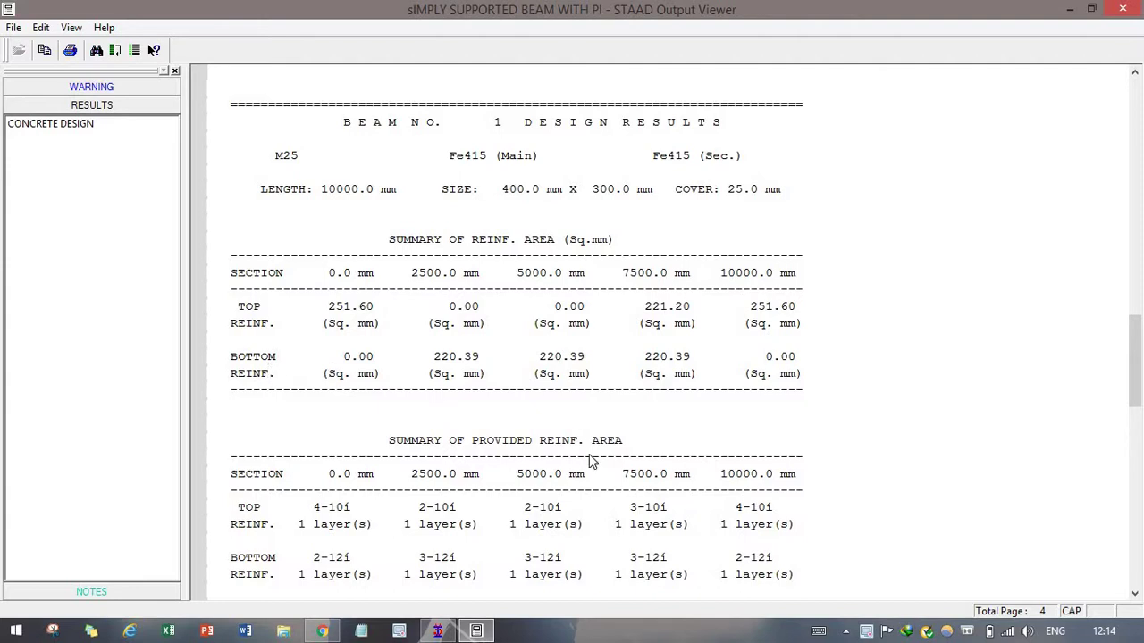
pyautogui.scroll(-2, 532, 452)
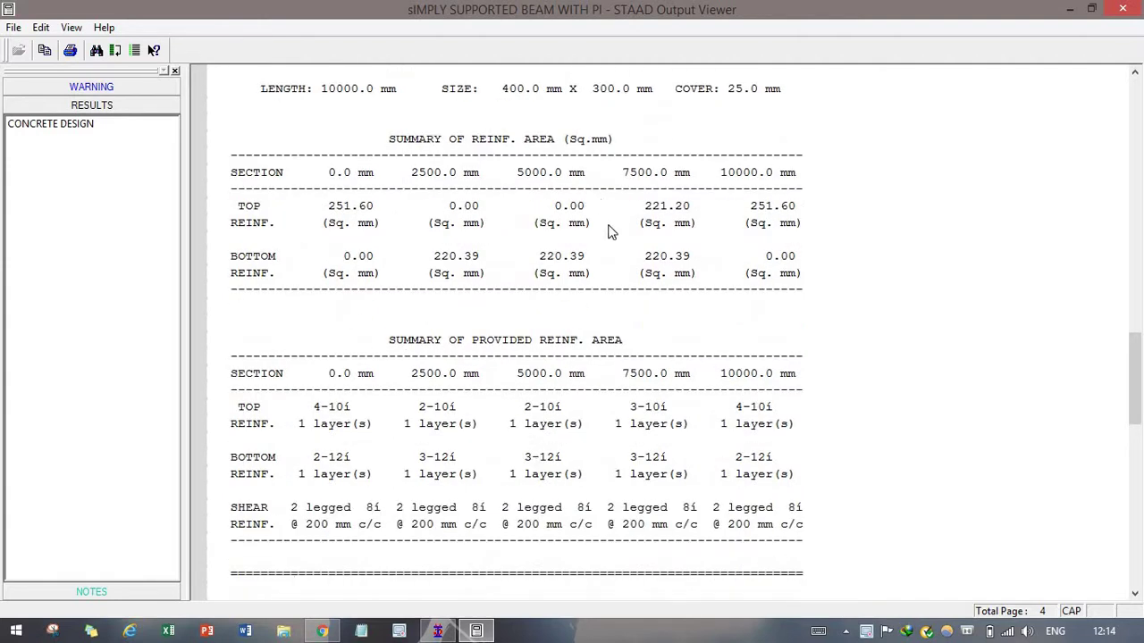
pyautogui.scroll(-6, 554, 437)
pyautogui.scroll(2, 531, 401)
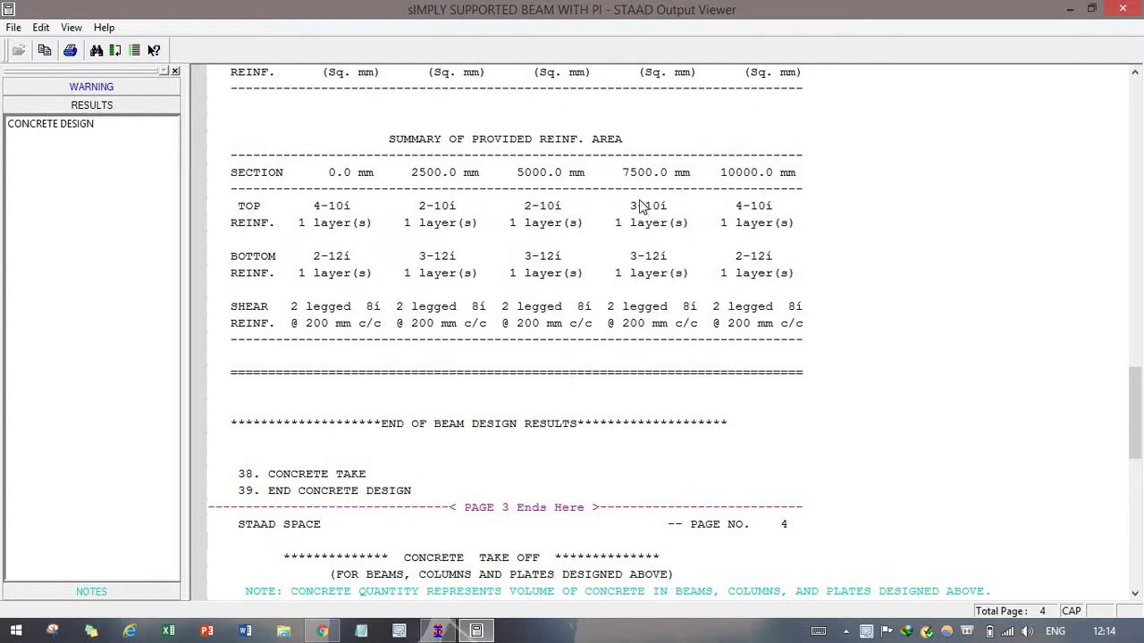
# - Review the concrete take-off's concrete volume and bar weights, then close the output file
pyautogui.scroll(-9, 603, 325)
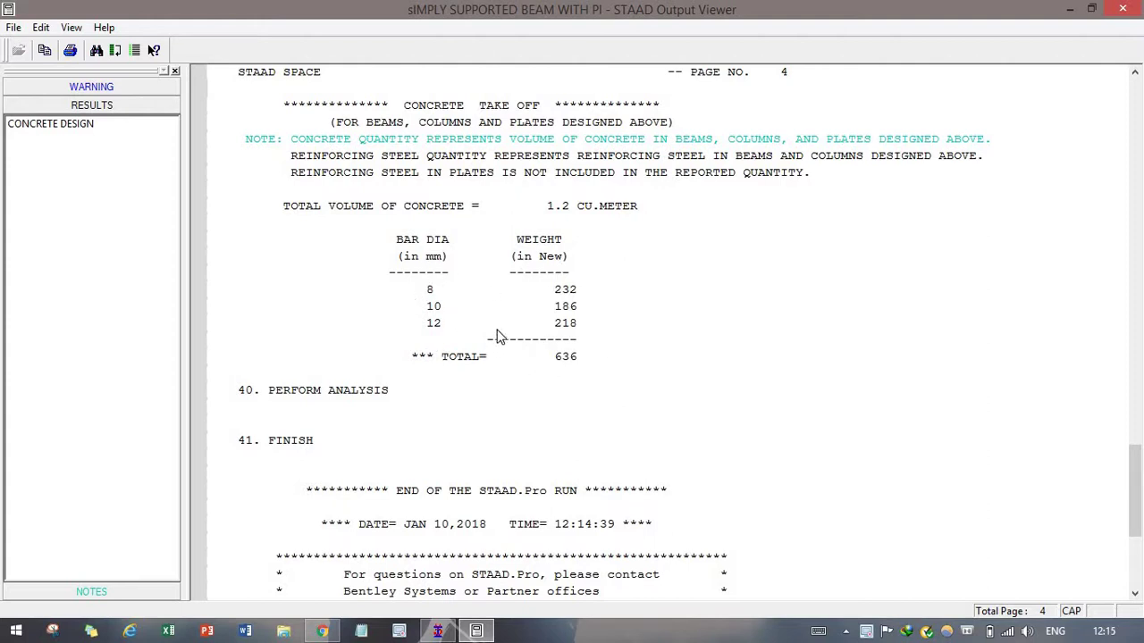
pyautogui.scroll(-4, 528, 357)
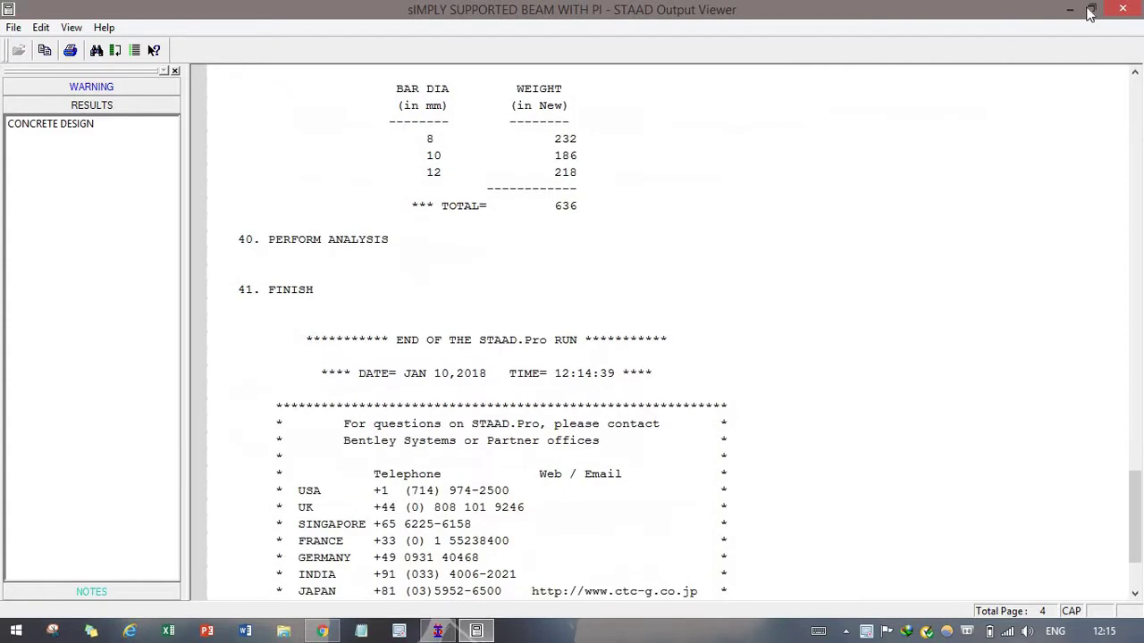
pyautogui.click(1122, 8)
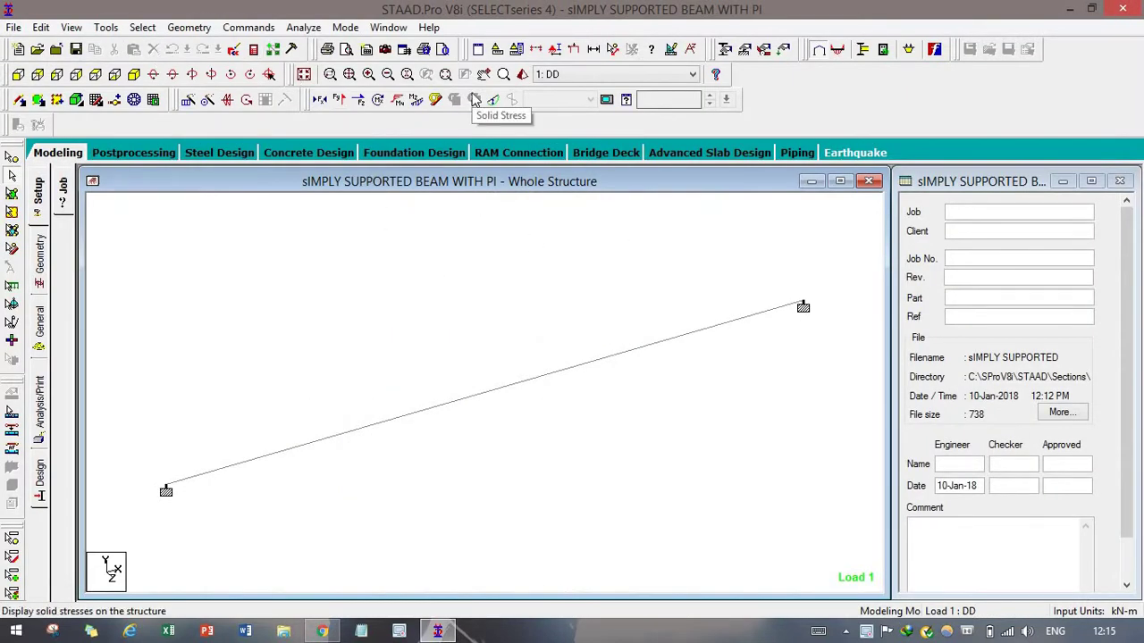
# - Inspect the beam's concrete design, deflection, shear and bending, loading, property and geometry details, then close them
pyautogui.doubleClick(470, 403)
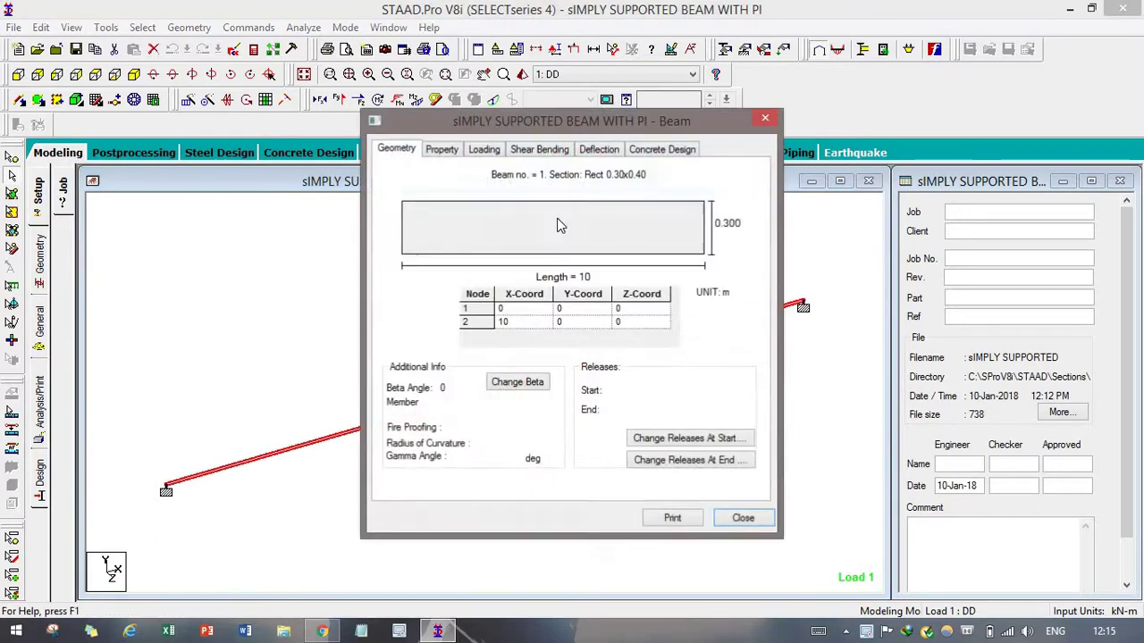
pyautogui.click(645, 150)
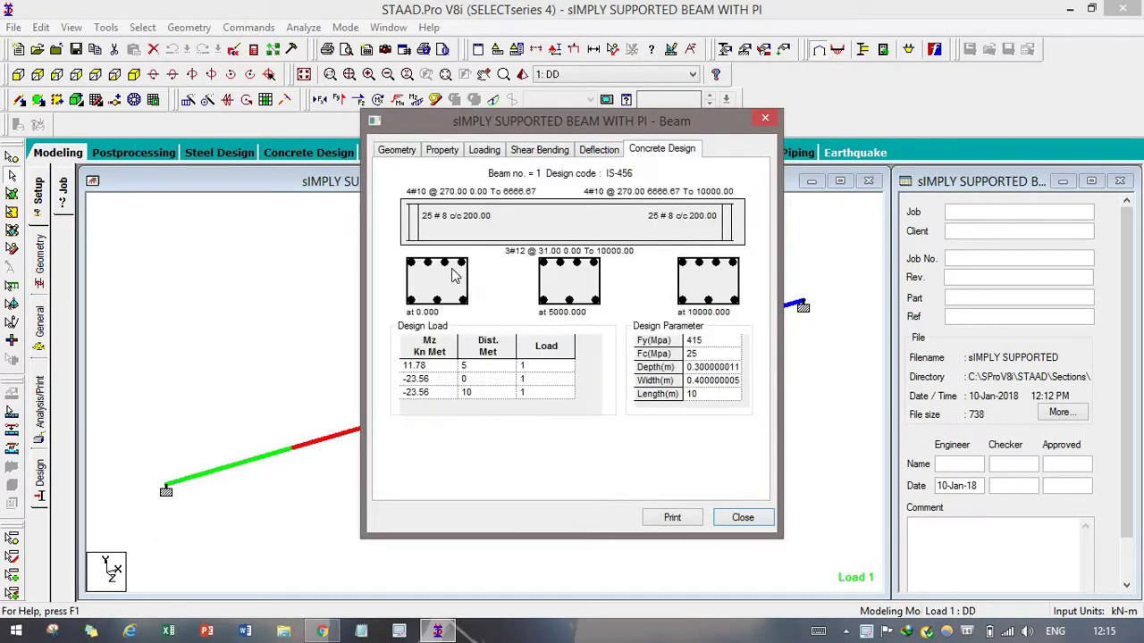
pyautogui.click(598, 154)
pyautogui.click(536, 152)
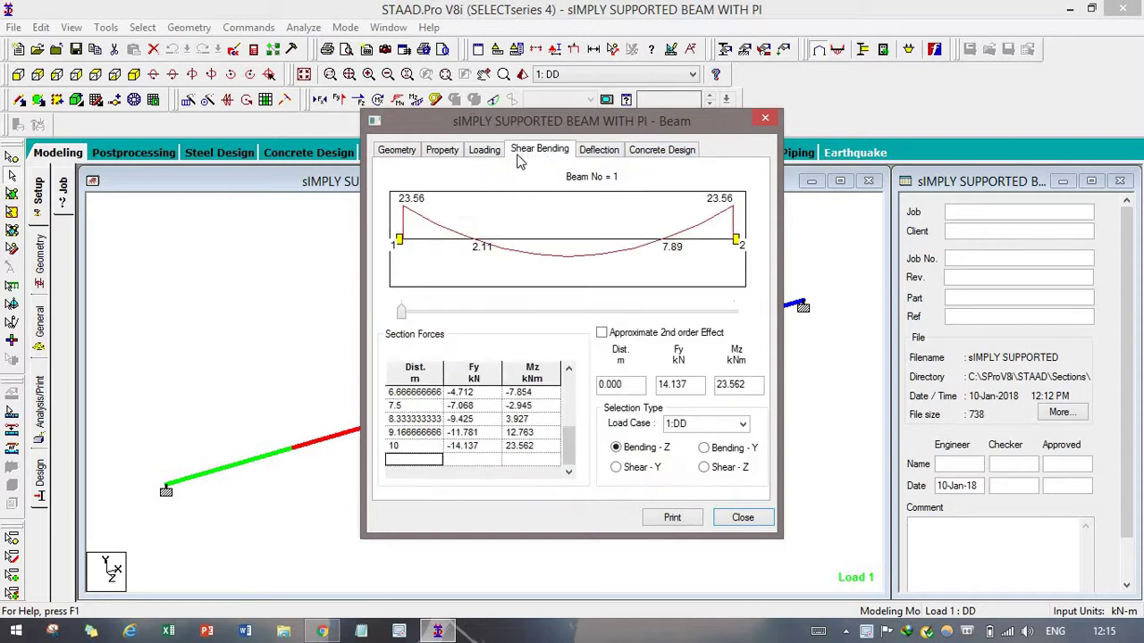
pyautogui.click(483, 157)
pyautogui.click(438, 156)
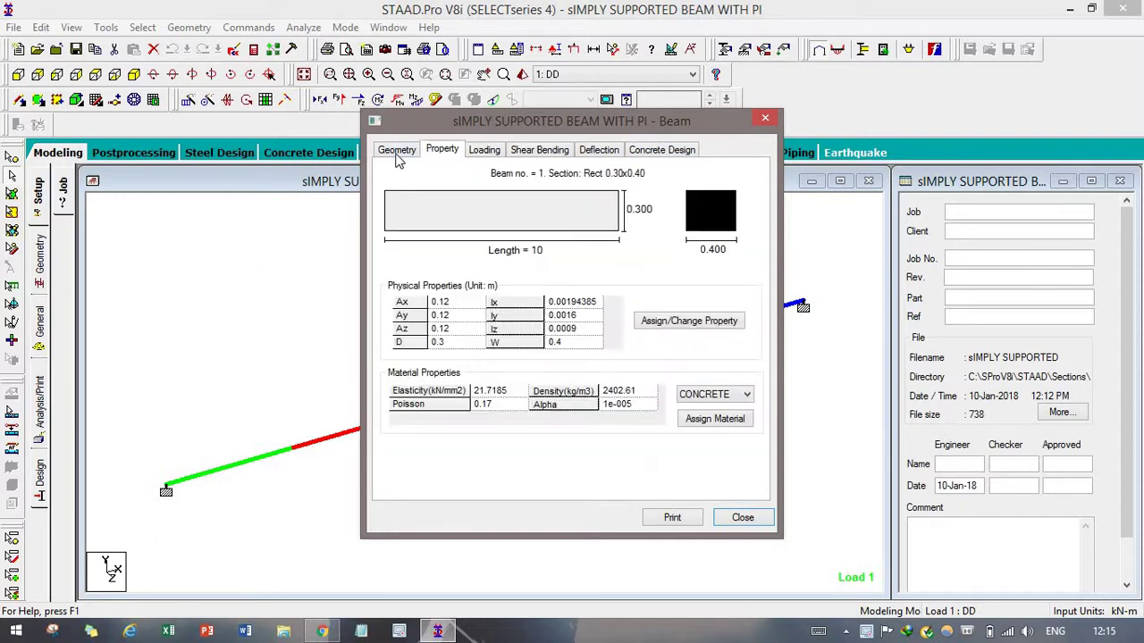
pyautogui.click(402, 154)
pyautogui.click(736, 517)
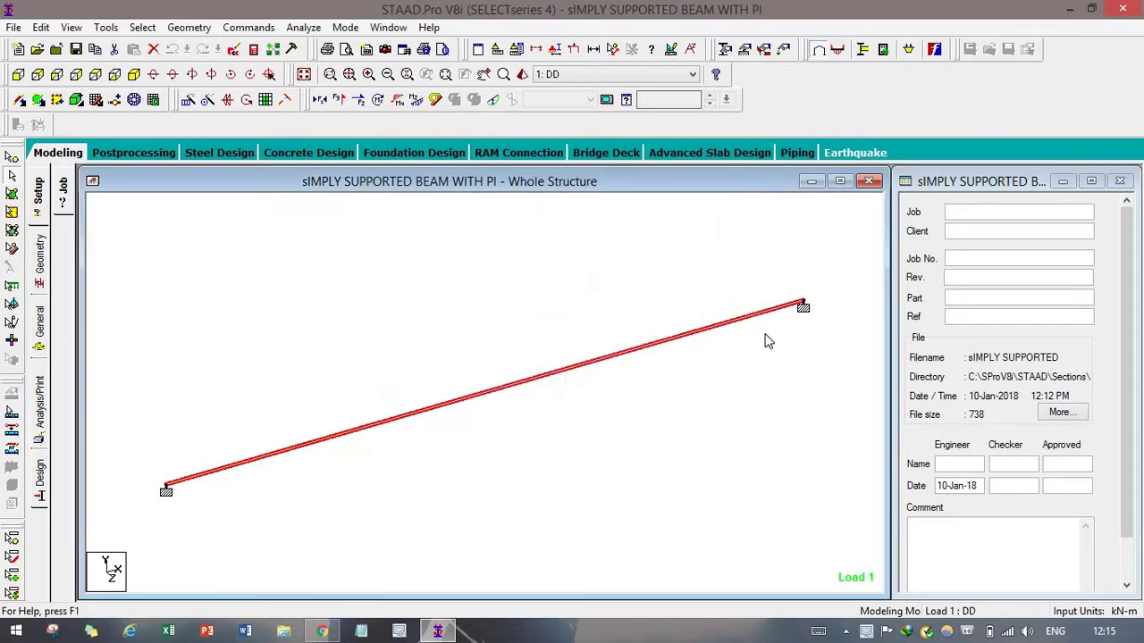